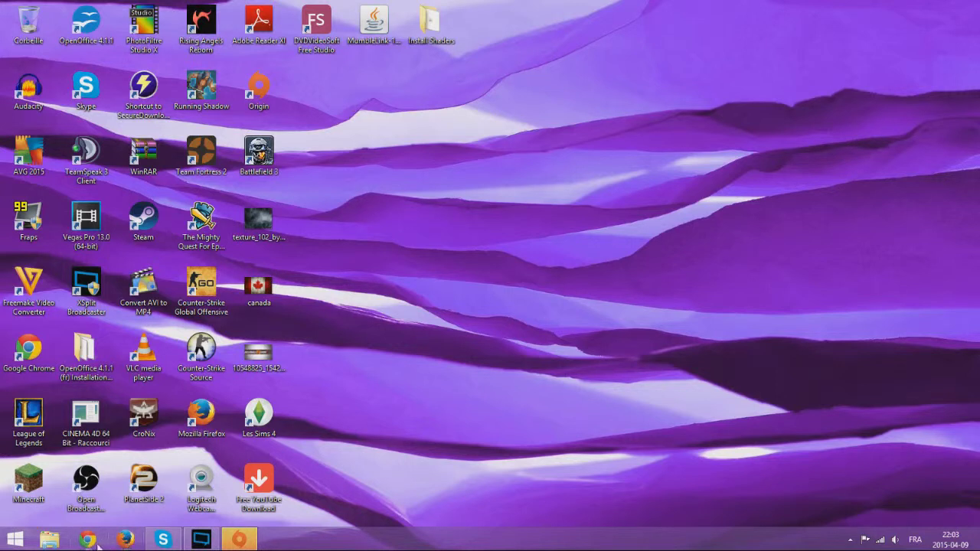
Load wordpress.com in Chrome to reach the French WordPress.com home page
{"action": "left_click", "coordinate": [88, 540]}
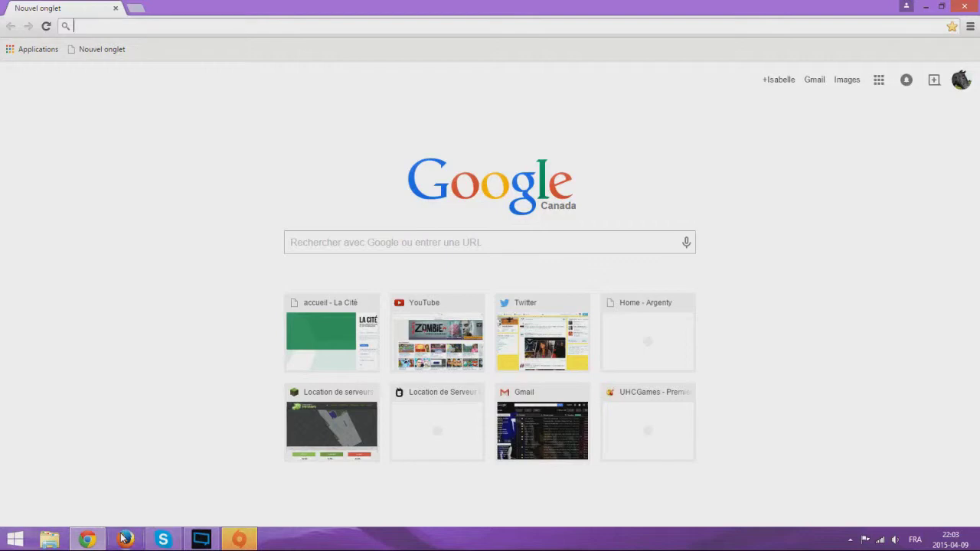
{"action": "type", "text": "wor"}
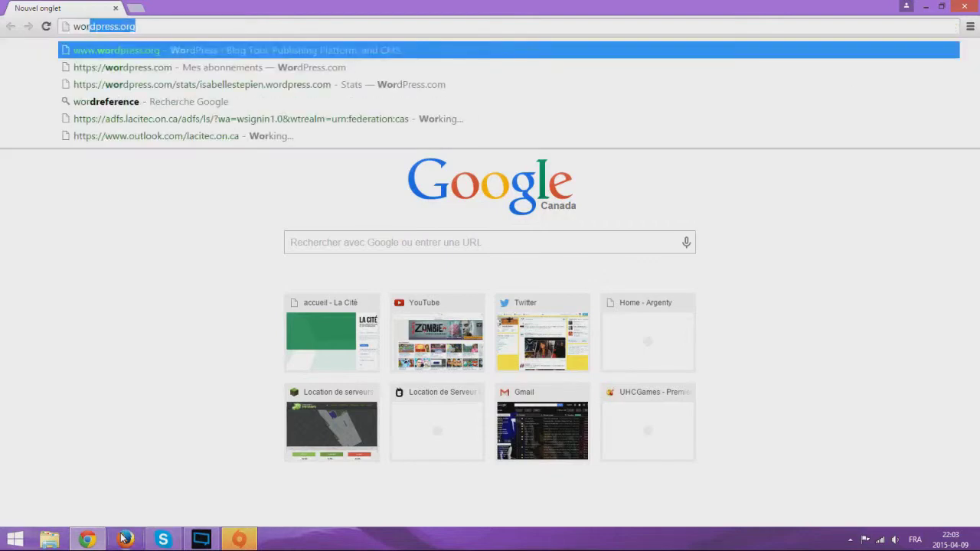
{"action": "type", "text": "dpress.cx"}
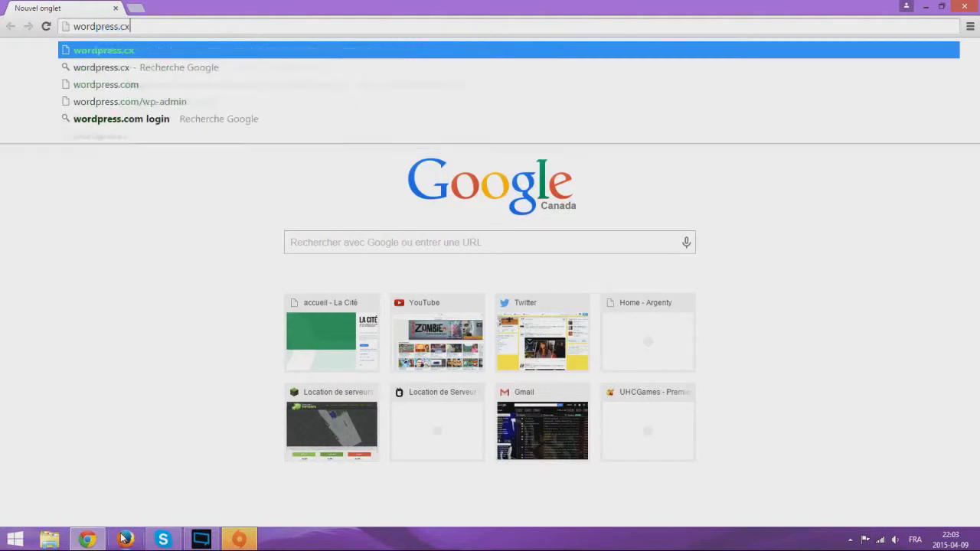
{"action": "key", "text": "BackSpace"}
{"action": "type", "text": "om"}
{"action": "key", "text": "Return"}
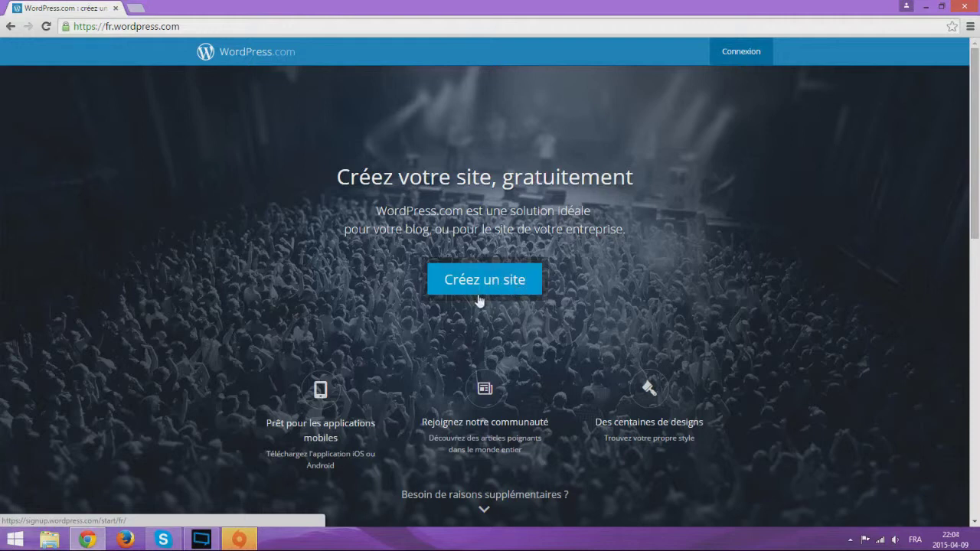
In a new tab, search Google for wordpress and open WordPress.com's Create a Website sign-up
{"action": "key", "text": "ctrl+t"}
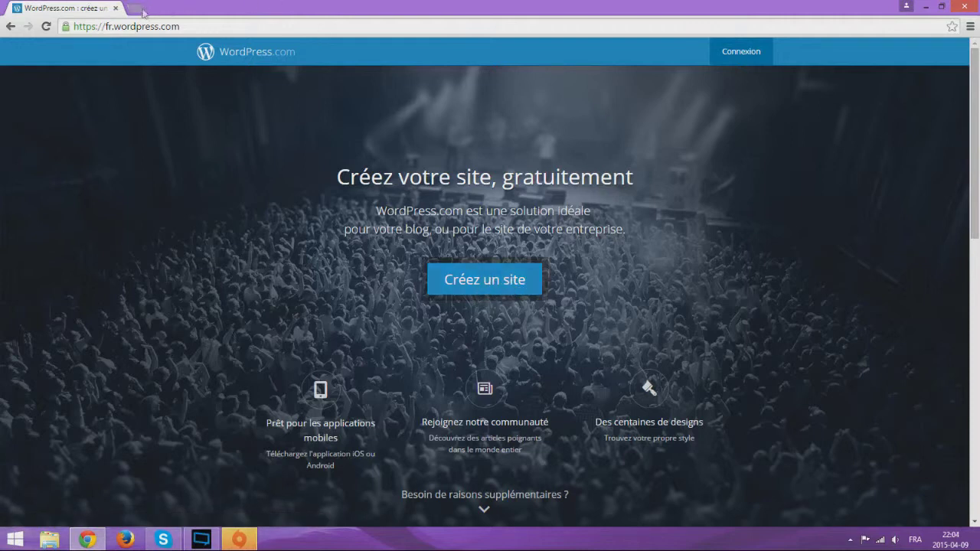
{"action": "type", "text": "wor"}
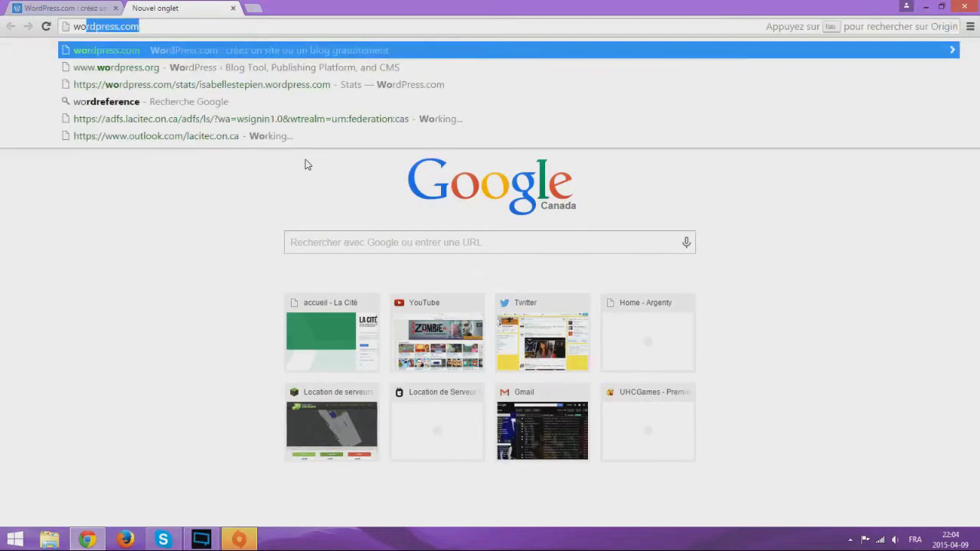
{"action": "type", "text": "dpress"}
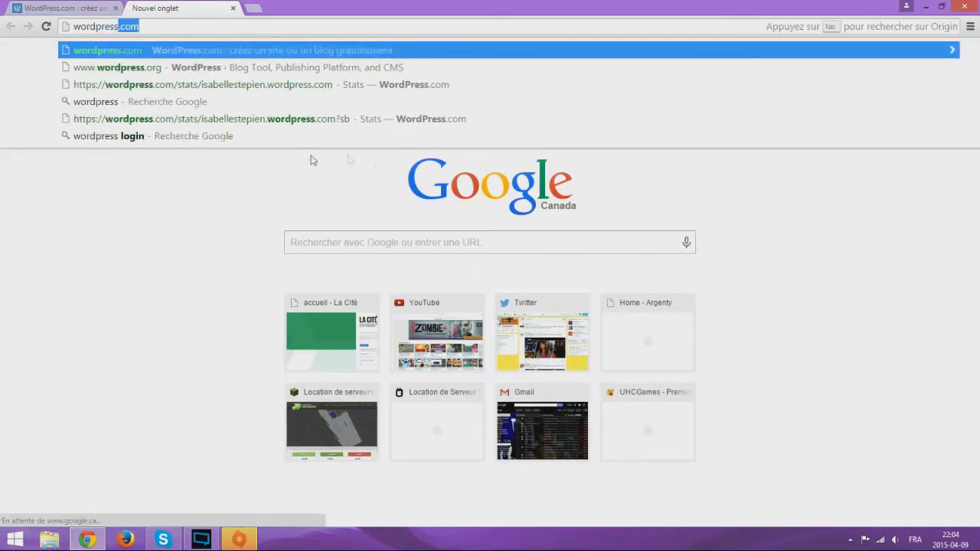
{"action": "left_click", "coordinate": [363, 253]}
{"action": "type", "text": "wordpr"}
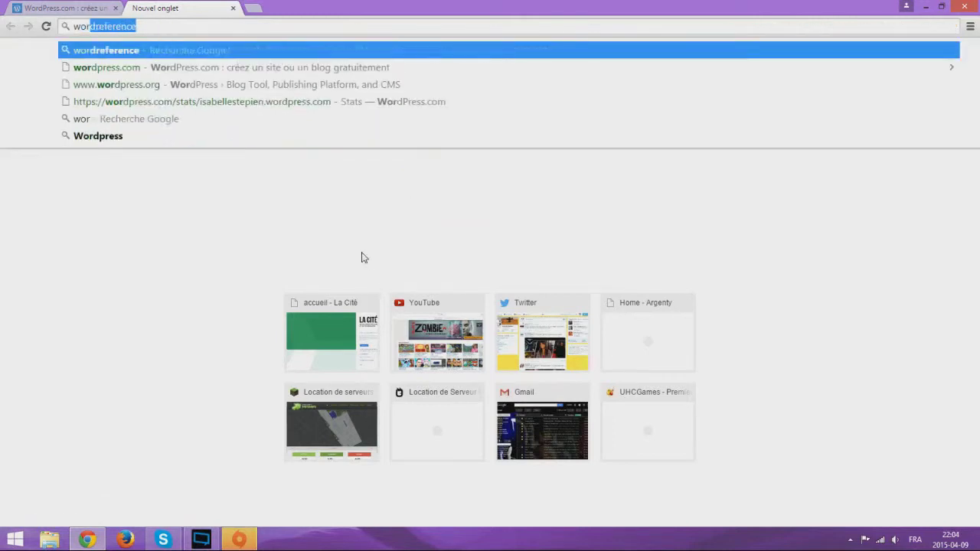
{"action": "left_click", "coordinate": [360, 253]}
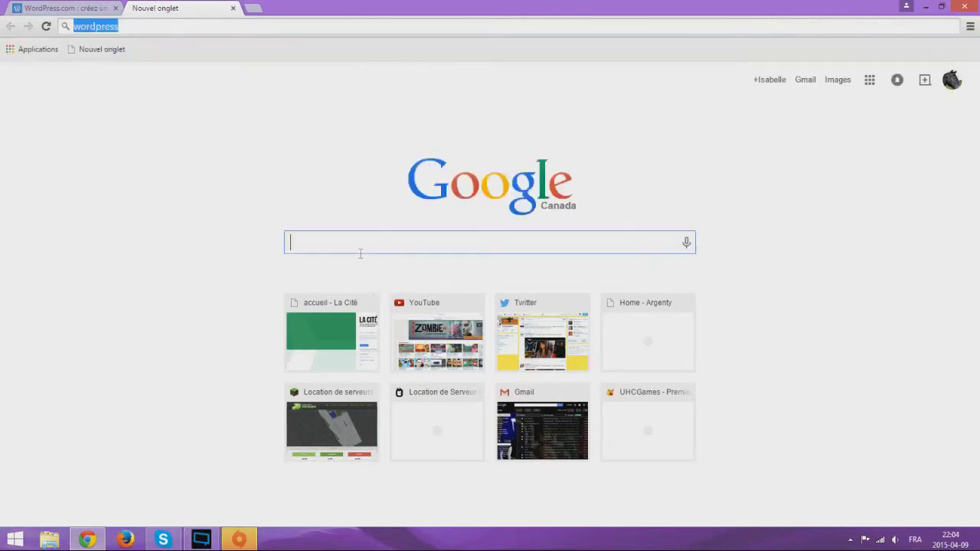
{"action": "type", "text": "wordpress"}
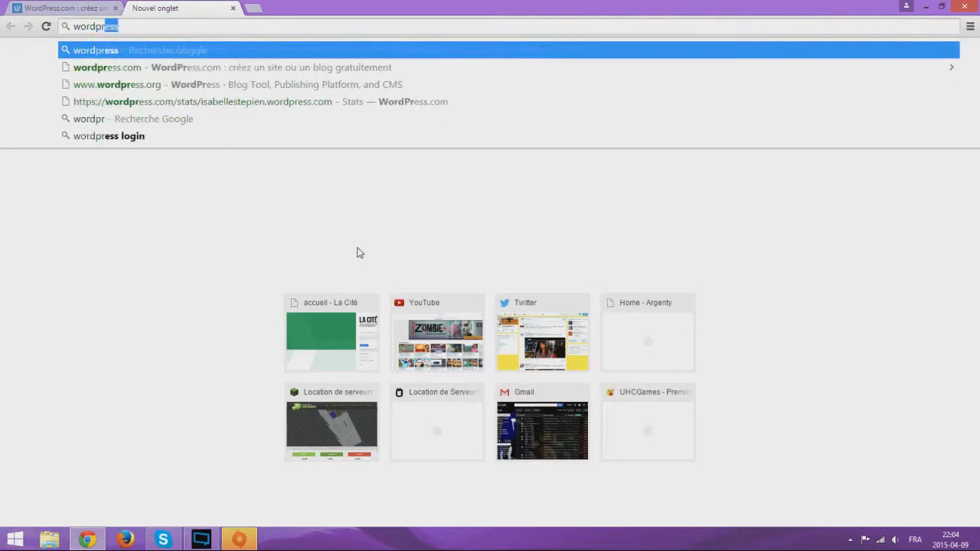
{"action": "key", "text": "Return"}
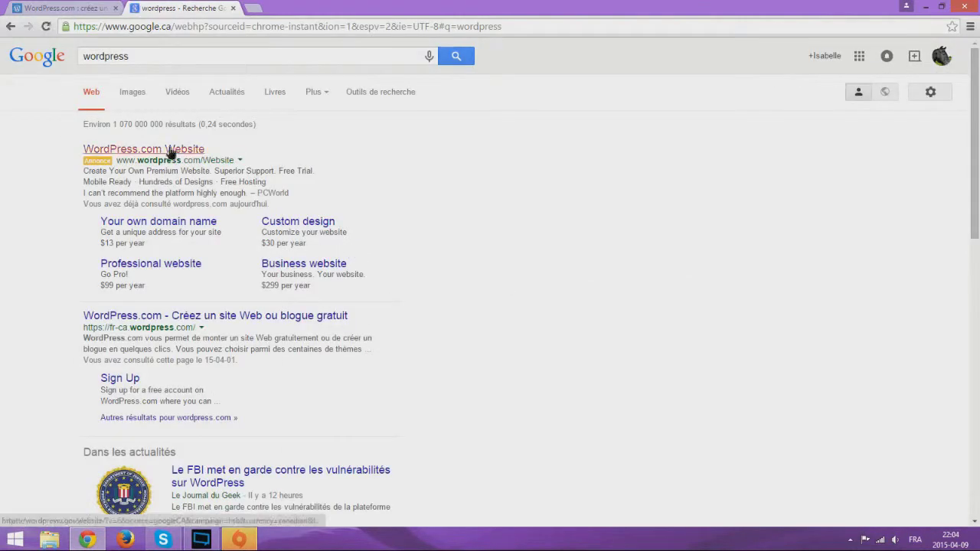
{"action": "left_click", "coordinate": [173, 149]}
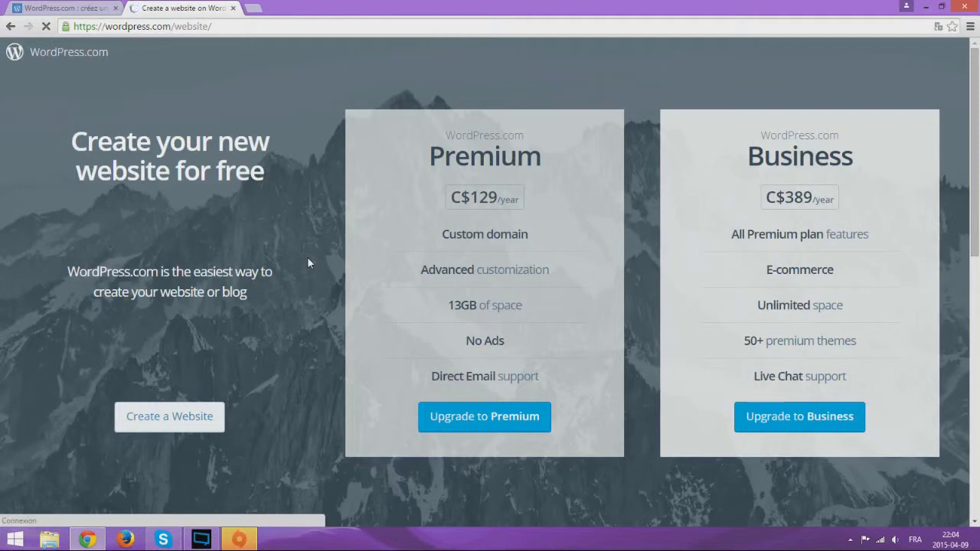
{"action": "left_click", "coordinate": [177, 420]}
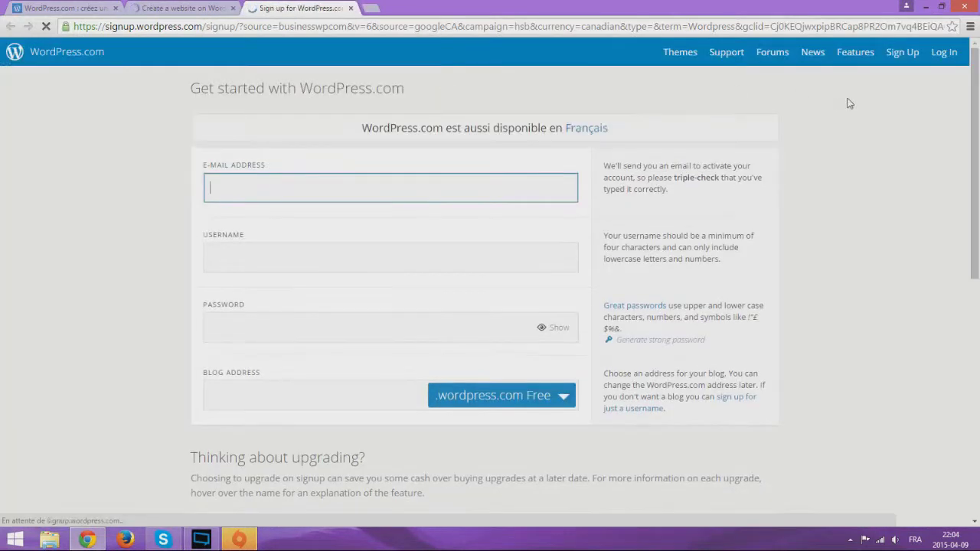
Switch the sign-up page to French and fill the e-mail field with a saved address
{"action": "left_click_drag", "start_coordinate": [363, 129], "coordinate": [648, 132]}
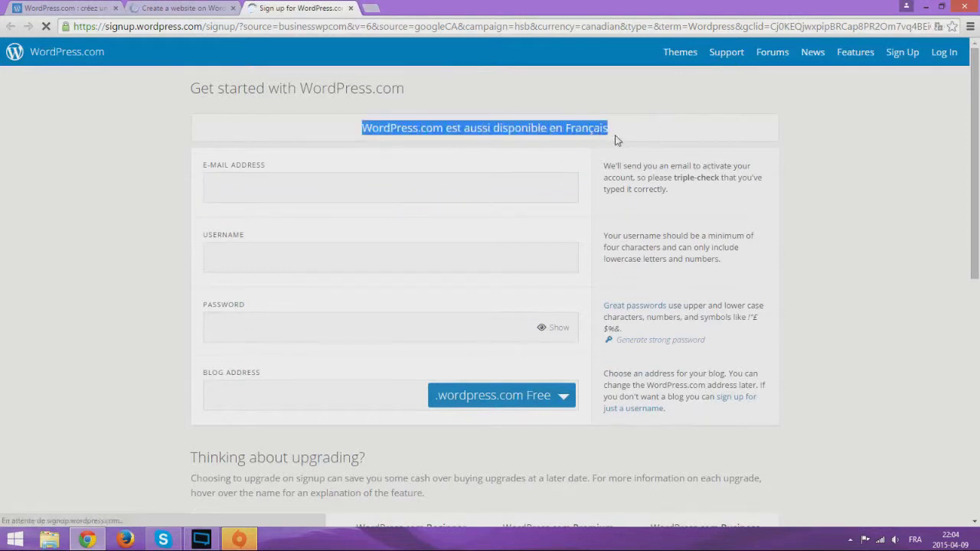
{"action": "left_click", "coordinate": [588, 138]}
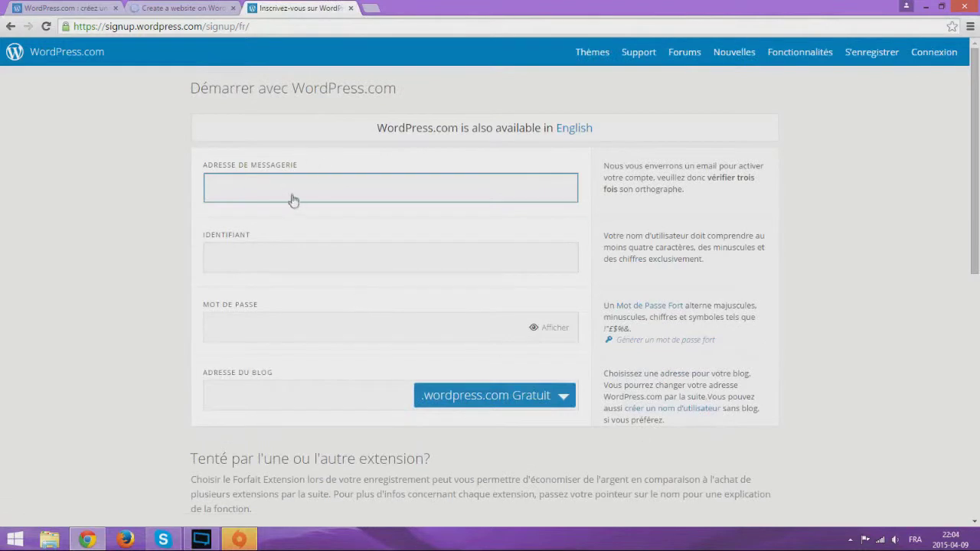
{"action": "left_click", "coordinate": [295, 195]}
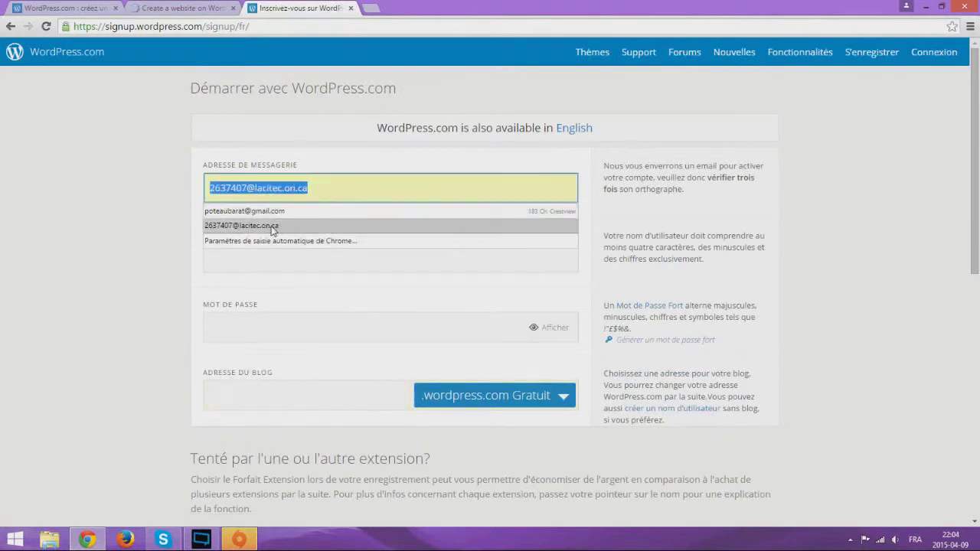
{"action": "left_click", "coordinate": [276, 227]}
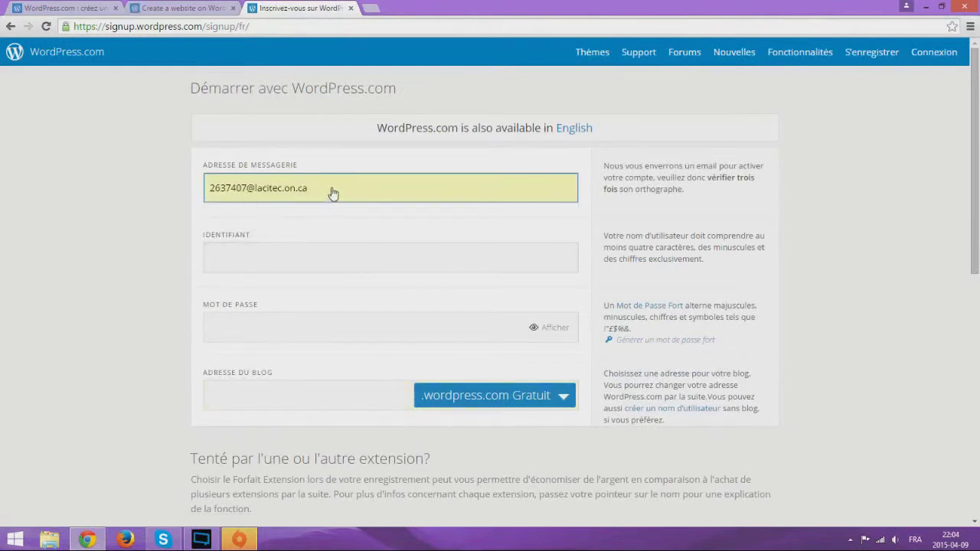
{"action": "left_click", "coordinate": [245, 256]}
{"action": "left_click", "coordinate": [349, 185]}
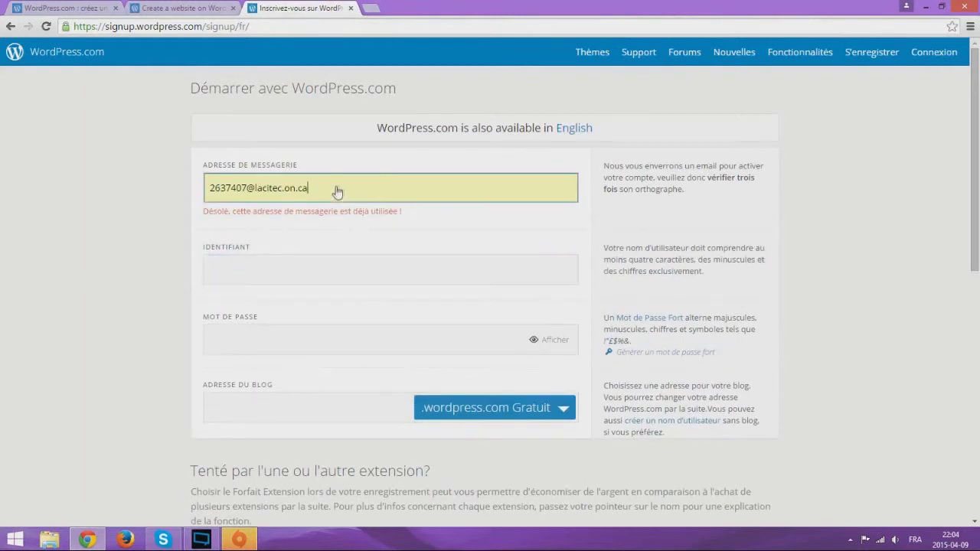
{"action": "left_click_drag", "start_coordinate": [328, 192], "coordinate": [194, 181]}
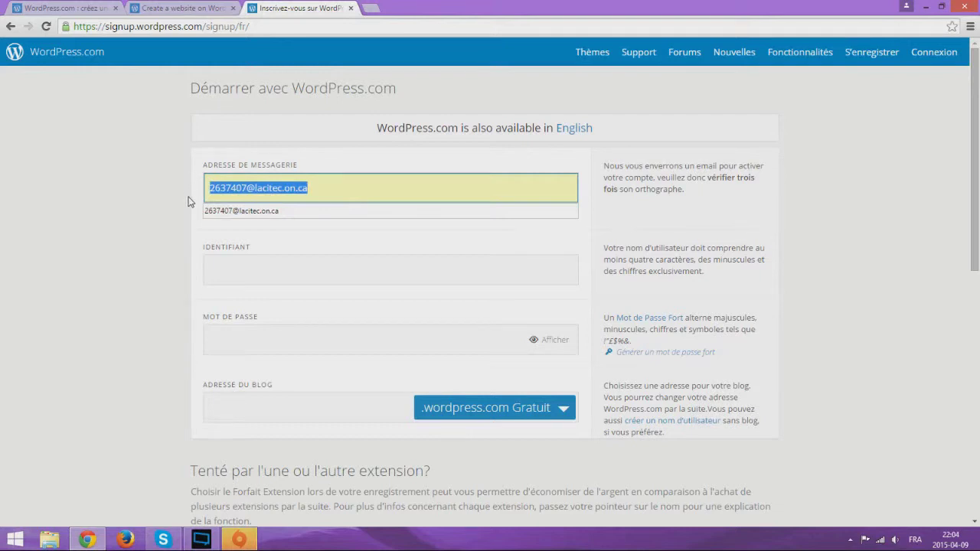
Enter the account username, visit the password field, and scroll through the plan table
{"action": "left_click", "coordinate": [257, 276]}
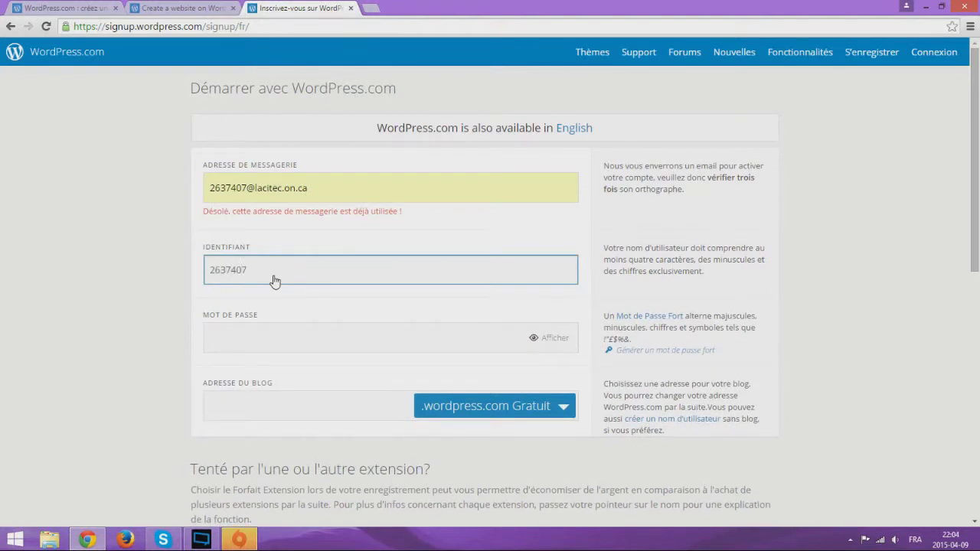
{"action": "left_click", "coordinate": [128, 299]}
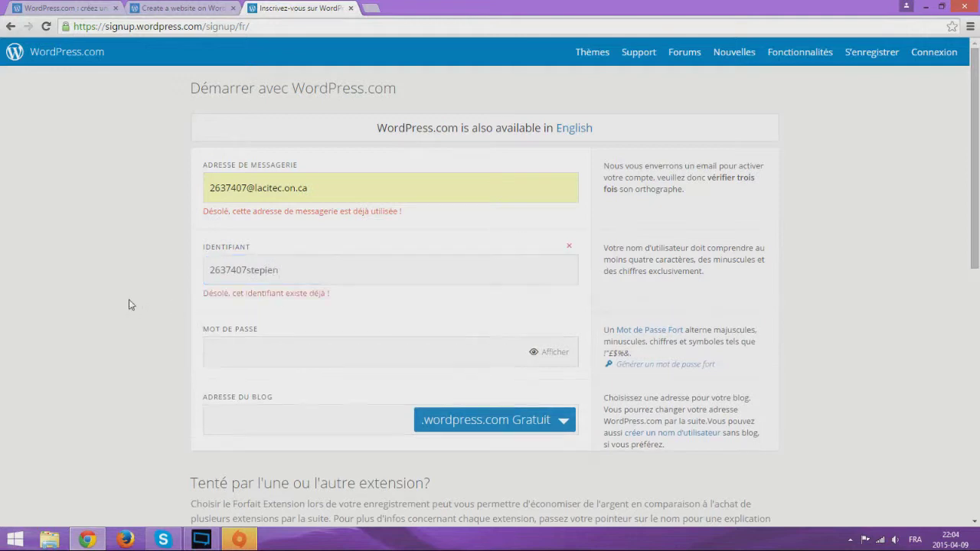
{"action": "scroll", "coordinate": [148, 311], "scroll_direction": "down", "scroll_amount": 2}
{"action": "left_click", "coordinate": [282, 233]}
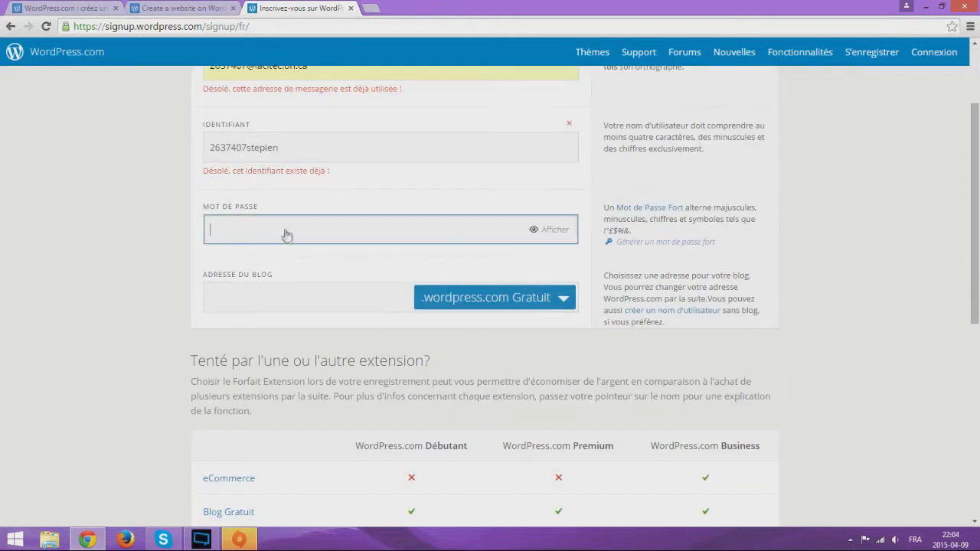
{"action": "left_click", "coordinate": [269, 305]}
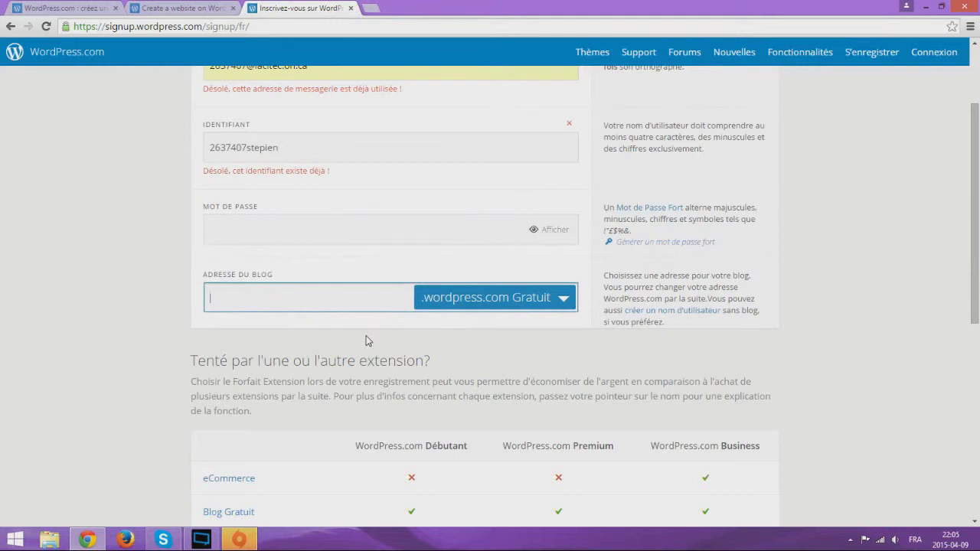
{"action": "scroll", "coordinate": [381, 338], "scroll_direction": "down", "scroll_amount": 1}
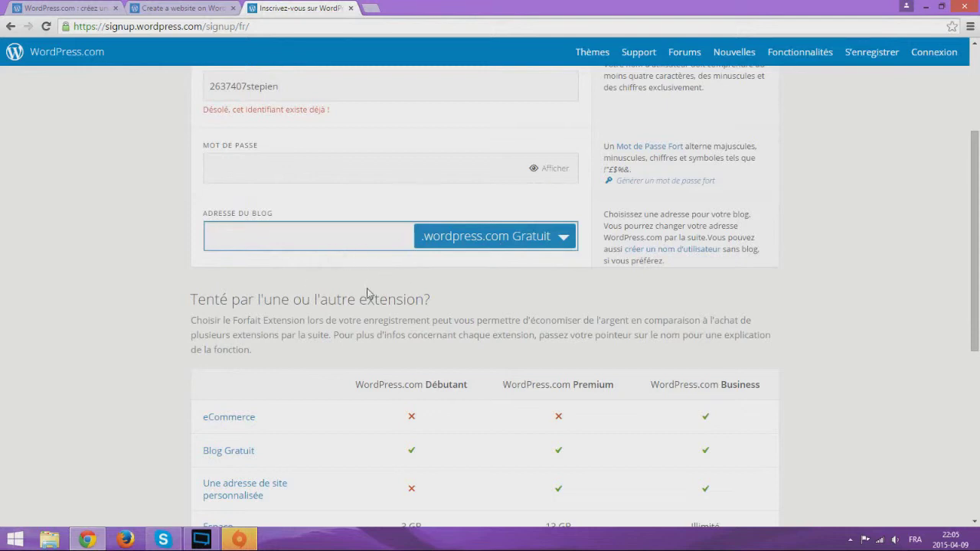
{"action": "scroll", "coordinate": [368, 293], "scroll_direction": "up", "scroll_amount": 3}
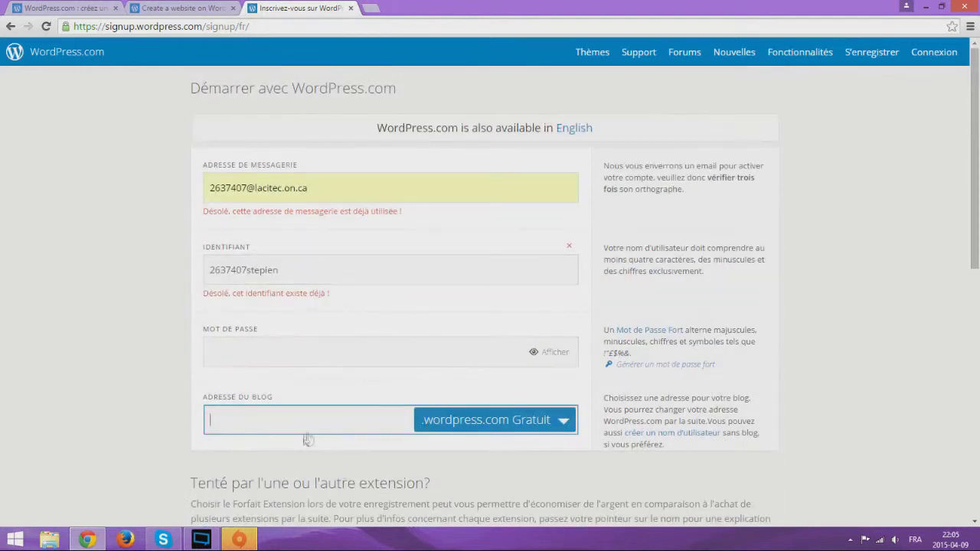
{"action": "scroll", "coordinate": [446, 440], "scroll_direction": "down", "scroll_amount": 1}
{"action": "left_click", "coordinate": [409, 397]}
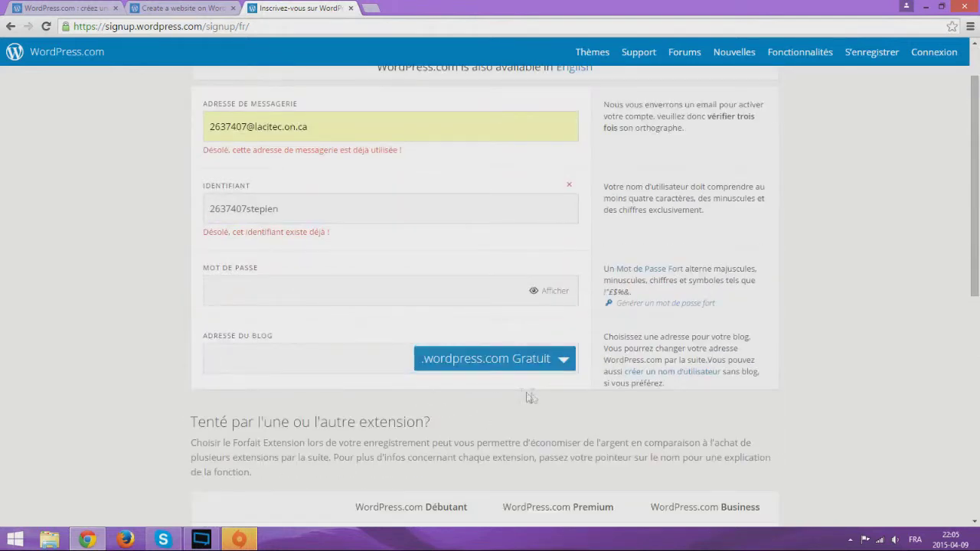
{"action": "scroll", "coordinate": [525, 394], "scroll_direction": "down", "scroll_amount": 3}
{"action": "scroll", "coordinate": [448, 180], "scroll_direction": "up", "scroll_amount": 1}
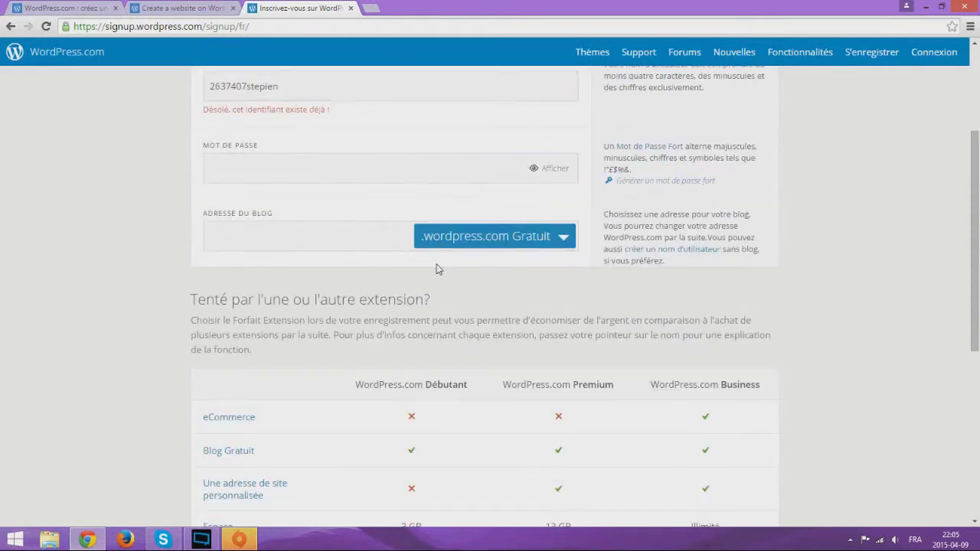
Check a free .wordpress.com blog address, then close the Inscrivez-vous tab
{"action": "left_click", "coordinate": [563, 237]}
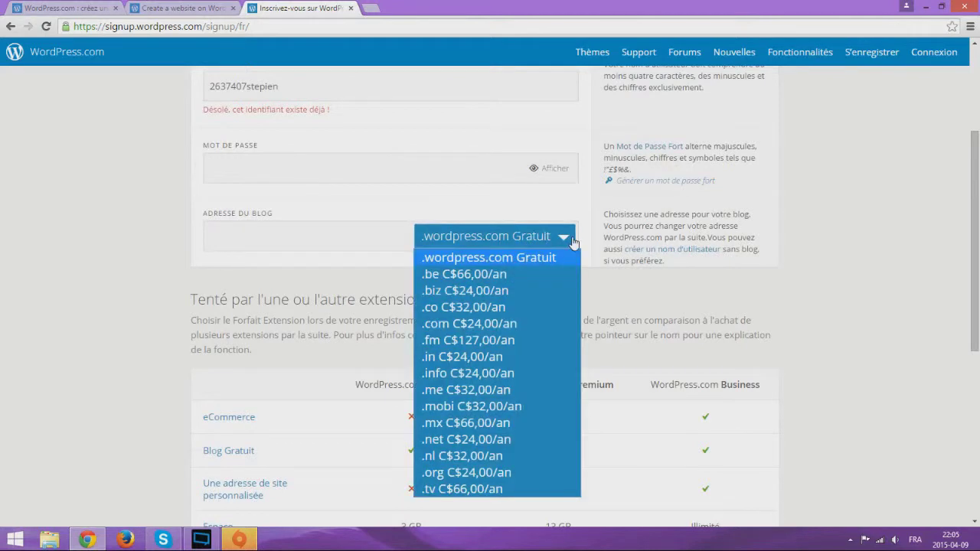
{"action": "left_click", "coordinate": [530, 258]}
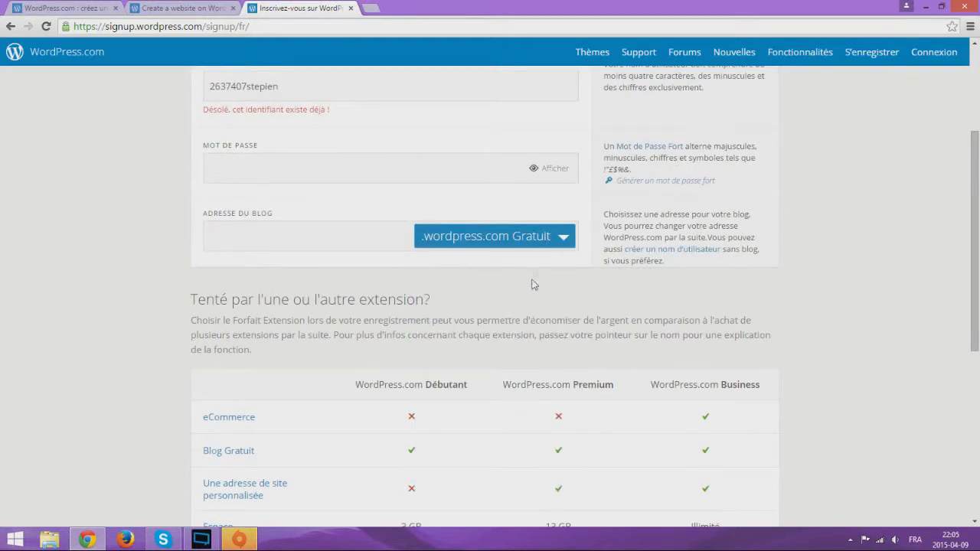
{"action": "left_click", "coordinate": [358, 238]}
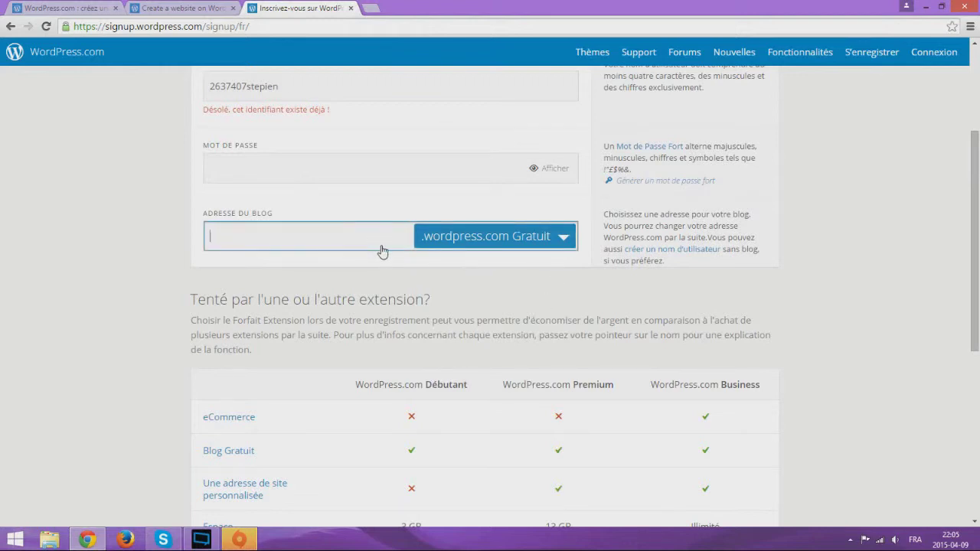
{"action": "type", "text": "commentvaisabelle"}
{"action": "left_click", "coordinate": [394, 164]}
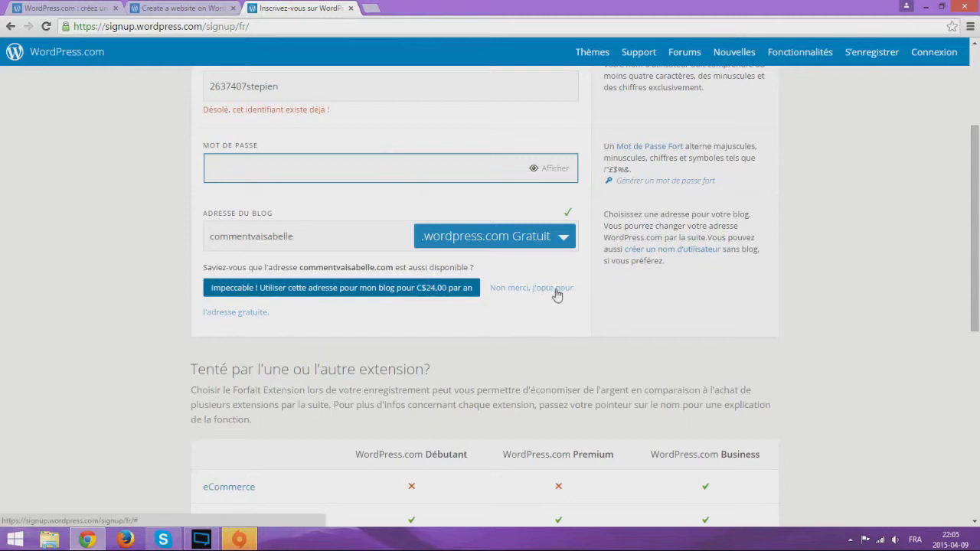
{"action": "scroll", "coordinate": [604, 304], "scroll_direction": "down", "scroll_amount": 5}
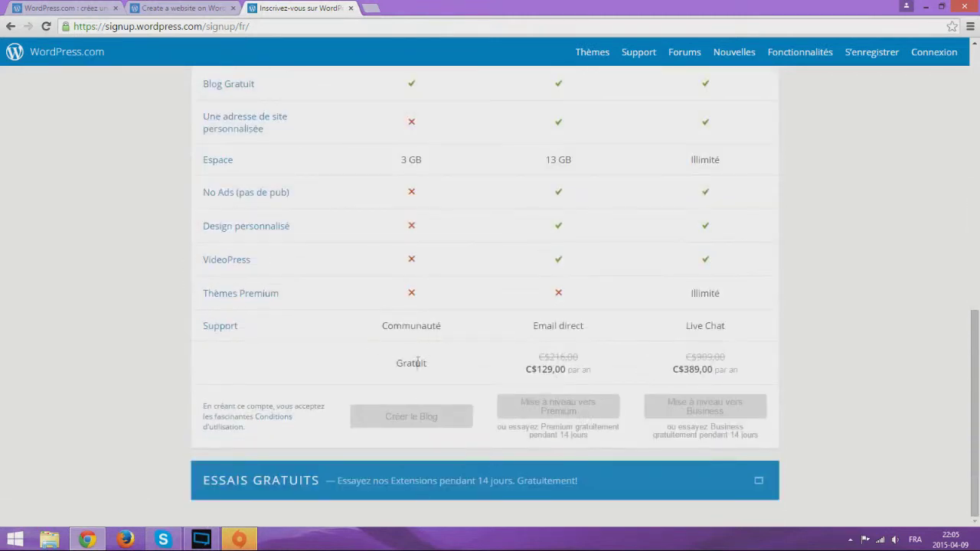
{"action": "scroll", "coordinate": [416, 420], "scroll_direction": "up", "scroll_amount": 2}
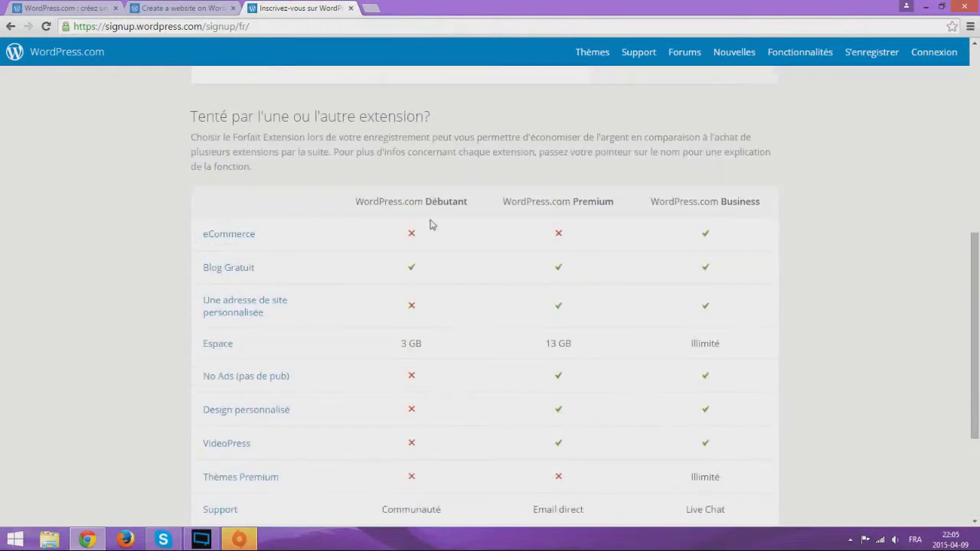
{"action": "scroll", "coordinate": [434, 223], "scroll_direction": "down", "scroll_amount": 2}
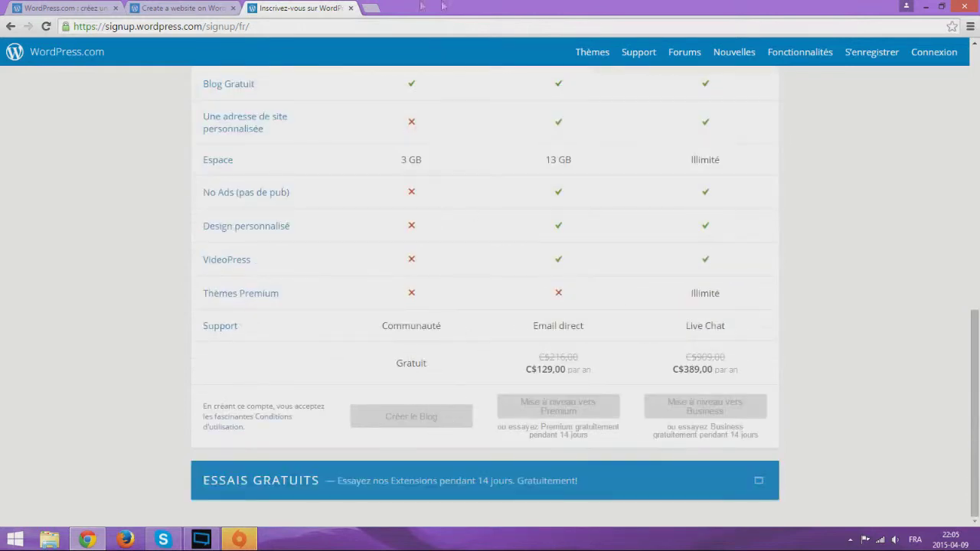
{"action": "left_click", "coordinate": [352, 9]}
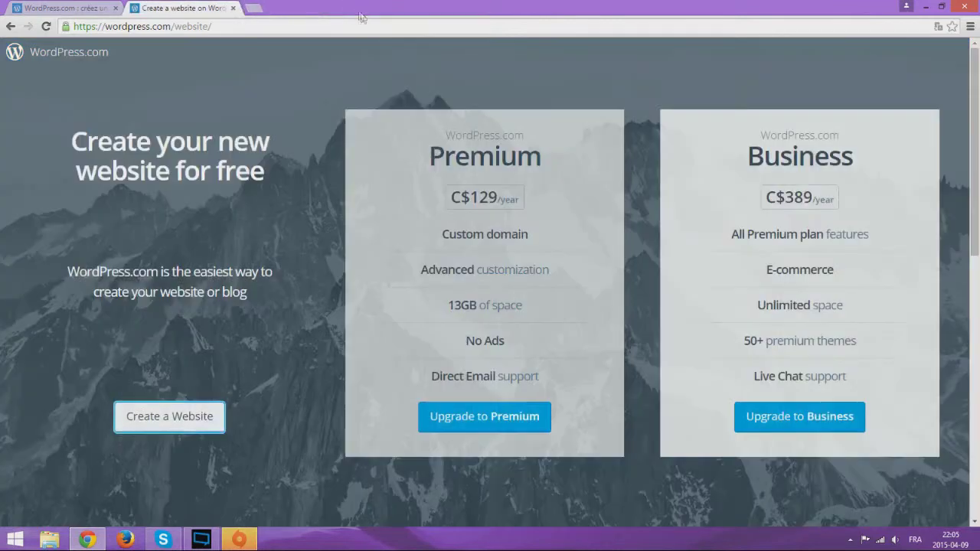
Close the Create a website tab and open the sign-in page from fr.wordpress.com
{"action": "left_click", "coordinate": [253, 8]}
{"action": "left_click", "coordinate": [233, 7]}
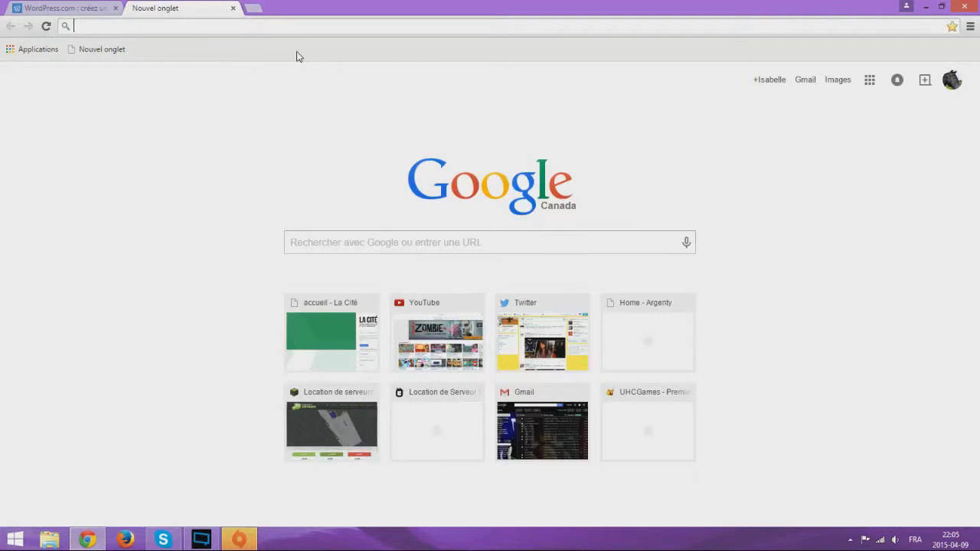
{"action": "left_click", "coordinate": [99, 9]}
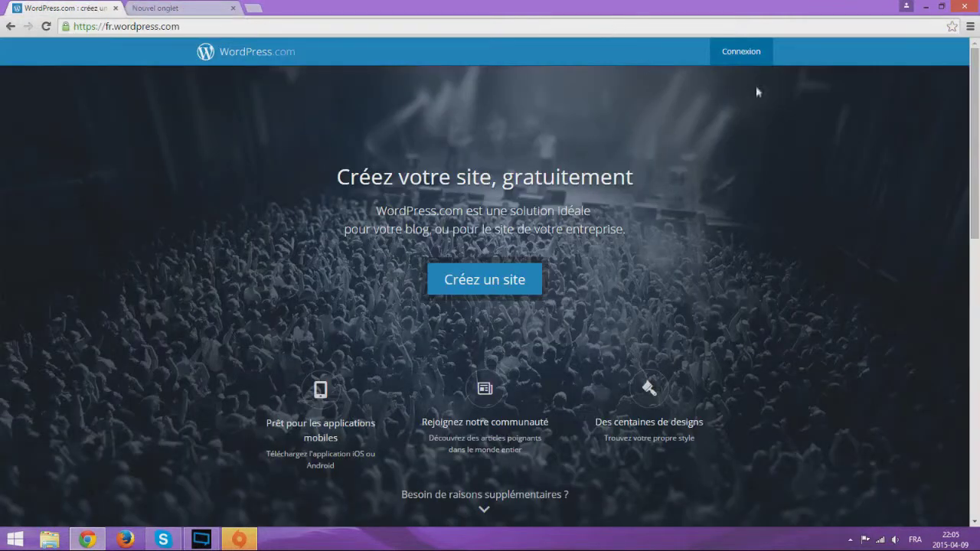
{"action": "left_click", "coordinate": [726, 50]}
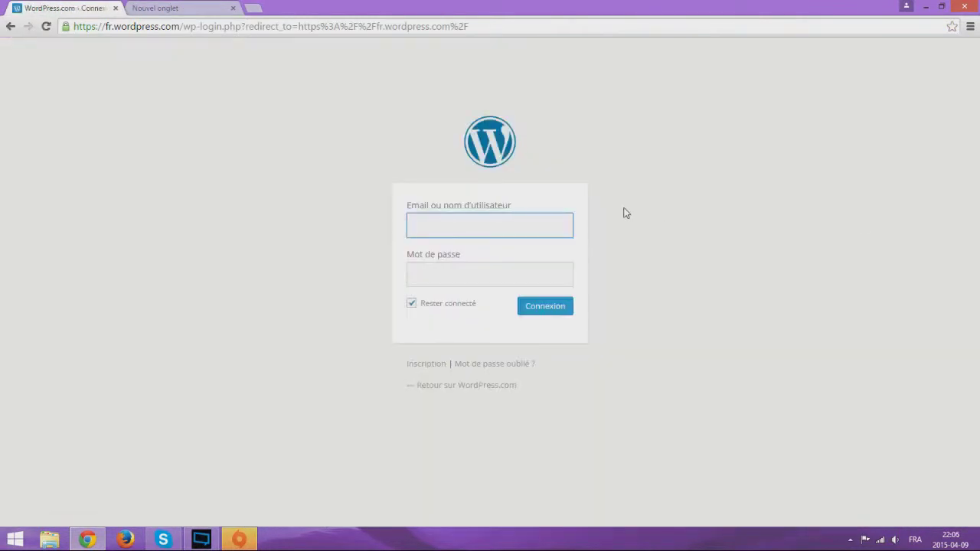
Sign in with the account username and password, then open Mon site's Personnaliser customizer
{"action": "left_click", "coordinate": [483, 276]}
{"action": "left_click", "coordinate": [486, 224]}
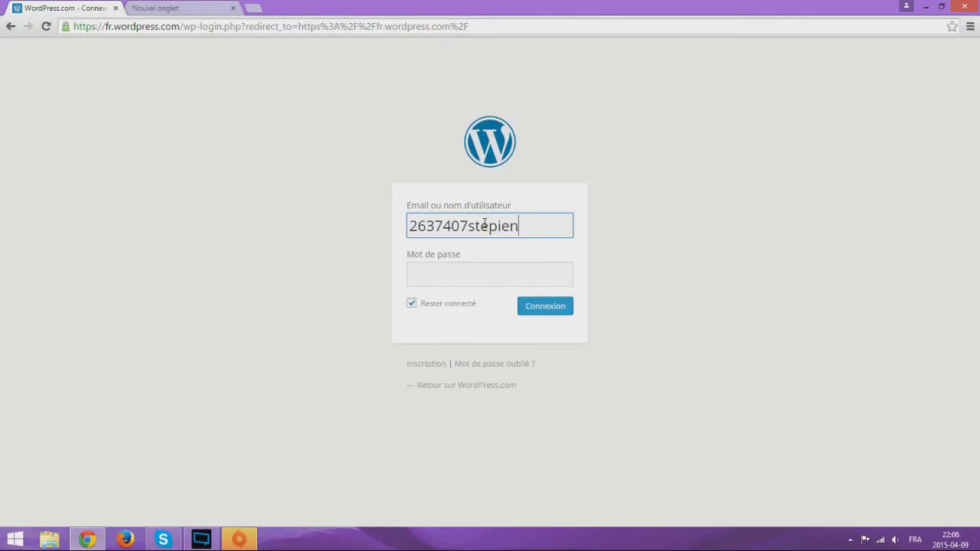
{"action": "left_click", "coordinate": [442, 277]}
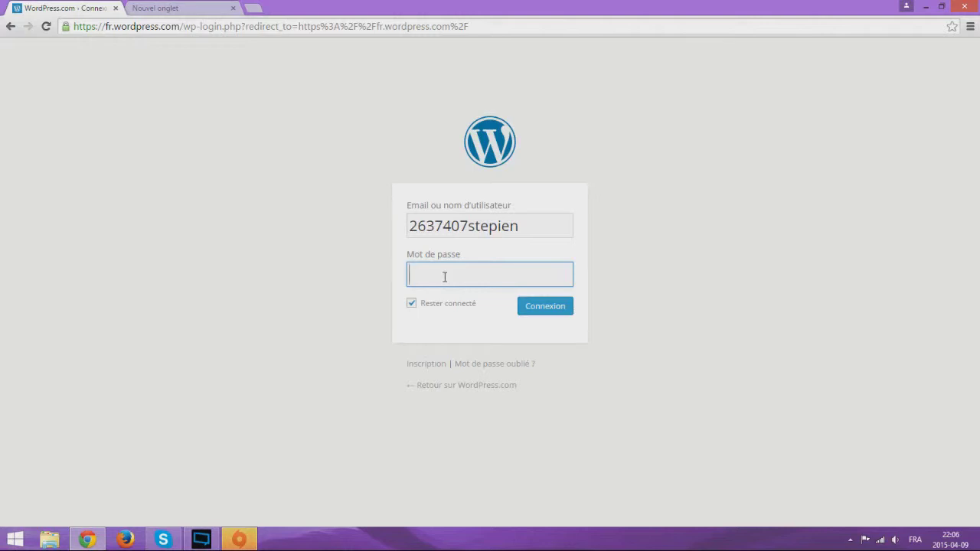
{"action": "type", "text": "••••••••••"}
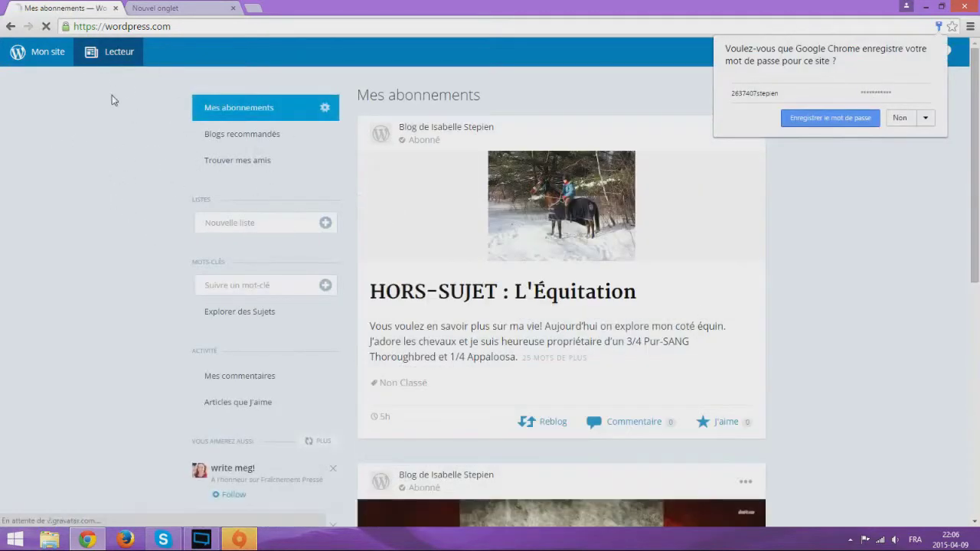
{"action": "left_click", "coordinate": [33, 61]}
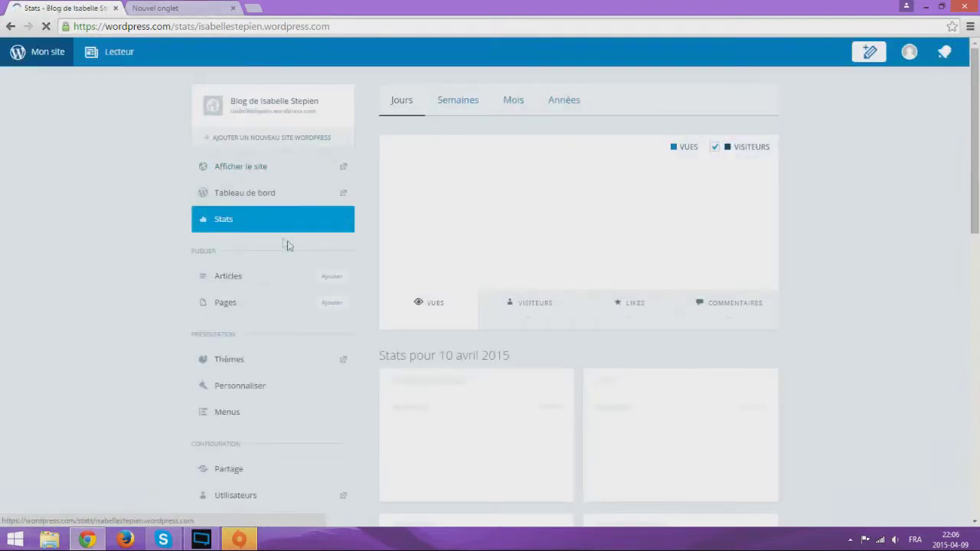
{"action": "left_click", "coordinate": [253, 389]}
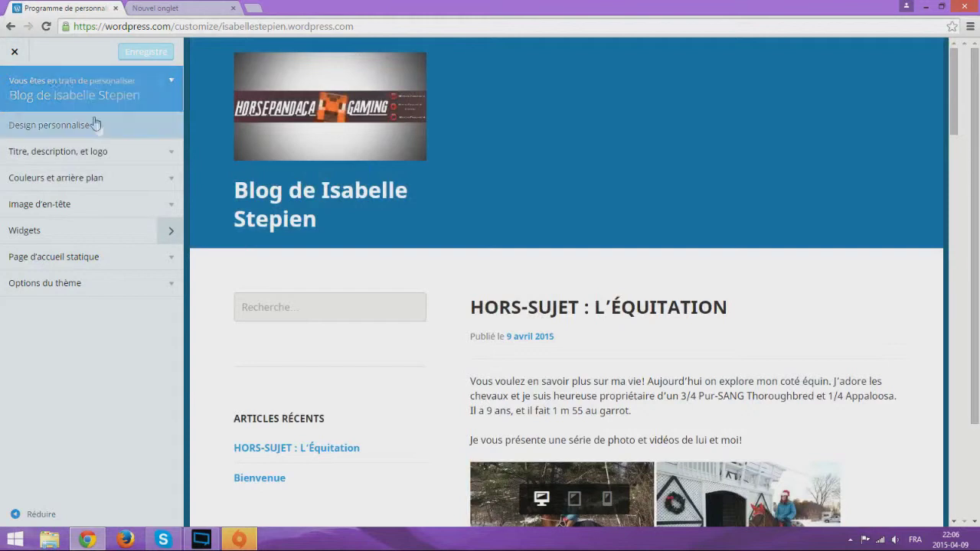
Expand the Design personnalisé promotion, read through it, and collapse it again
{"action": "left_click", "coordinate": [153, 133]}
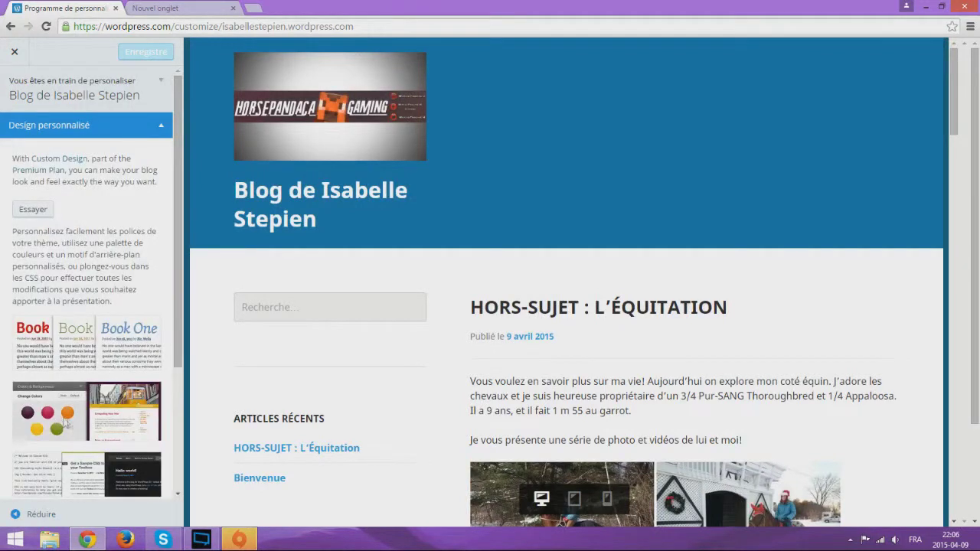
{"action": "scroll", "coordinate": [128, 342], "scroll_direction": "down", "scroll_amount": 3}
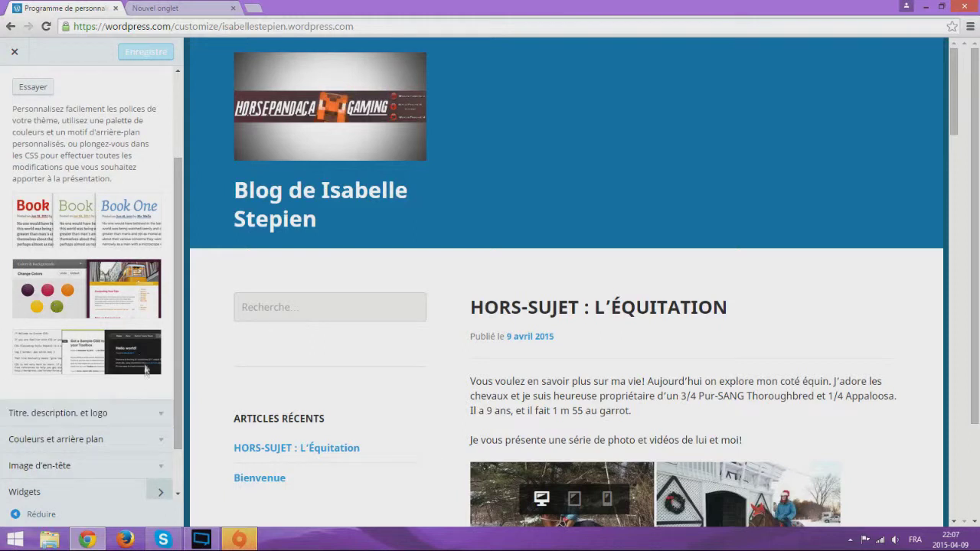
{"action": "scroll", "coordinate": [80, 99], "scroll_direction": "up", "scroll_amount": 3}
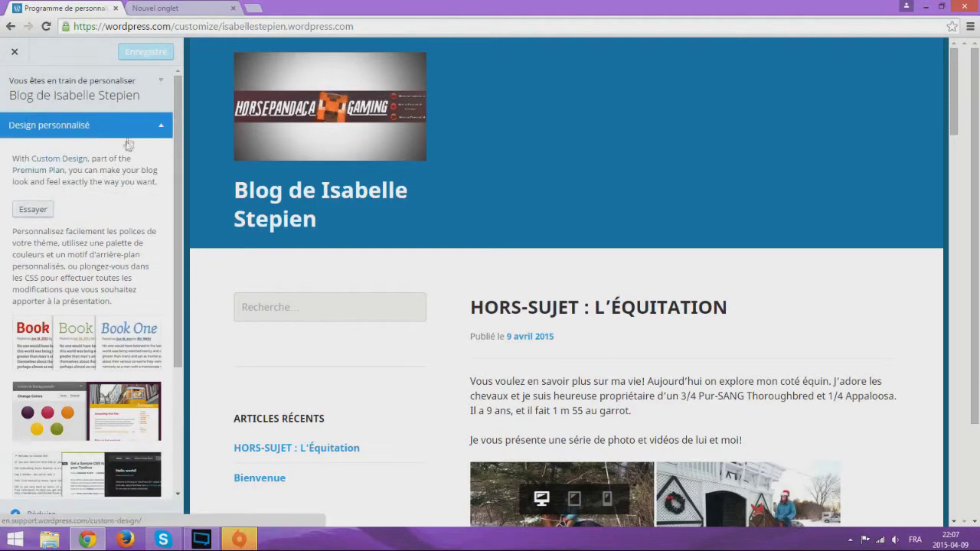
{"action": "left_click", "coordinate": [145, 126]}
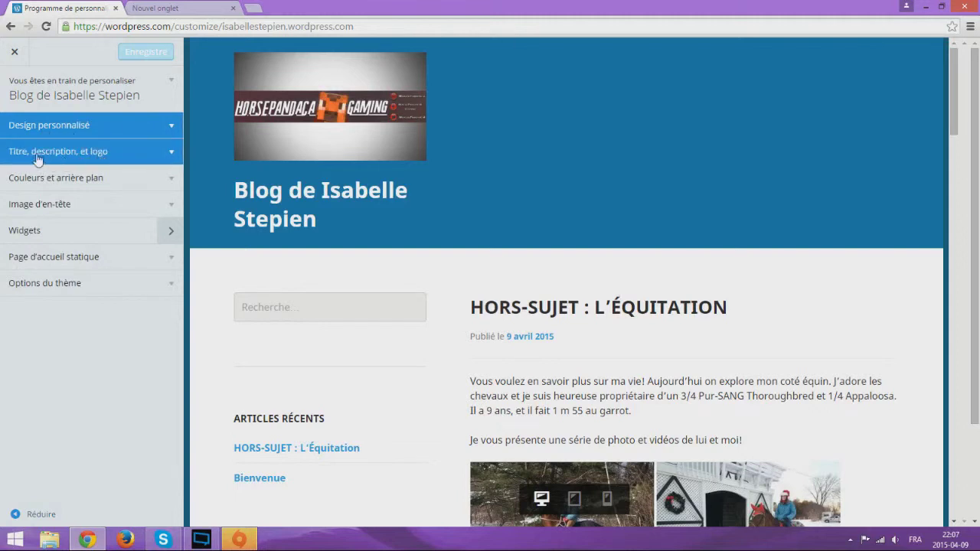
Open Titre, description, et logo and review the Titre du site and Slogan fields
{"action": "left_click", "coordinate": [171, 164]}
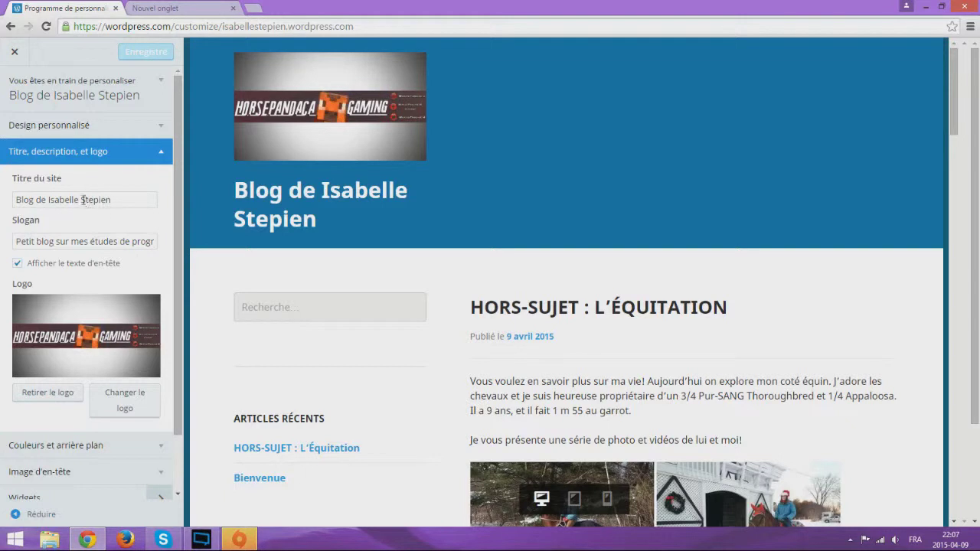
{"action": "left_click", "coordinate": [132, 198]}
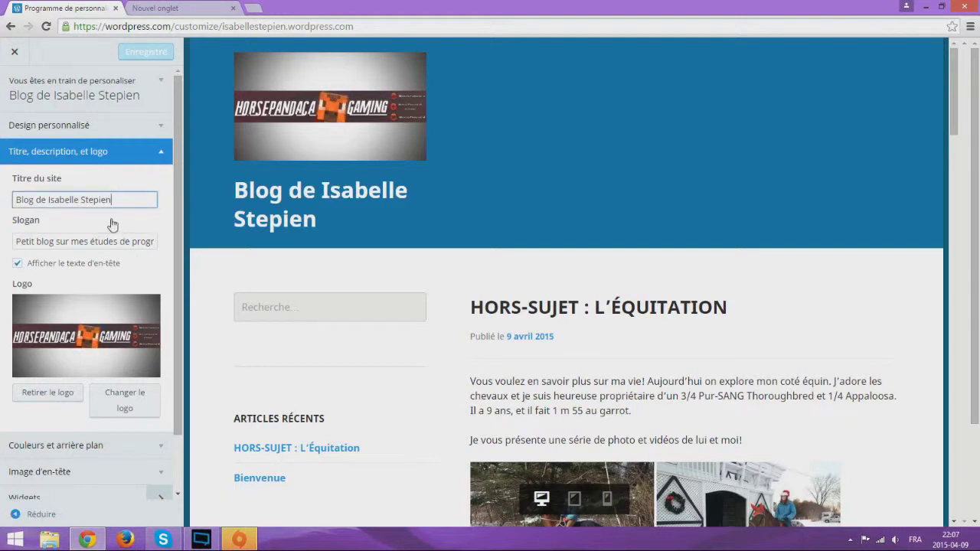
{"action": "left_click", "coordinate": [89, 242]}
{"action": "scroll", "coordinate": [89, 242], "scroll_direction": "down", "scroll_amount": 1}
{"action": "scroll", "coordinate": [501, 314], "scroll_direction": "down", "scroll_amount": 5}
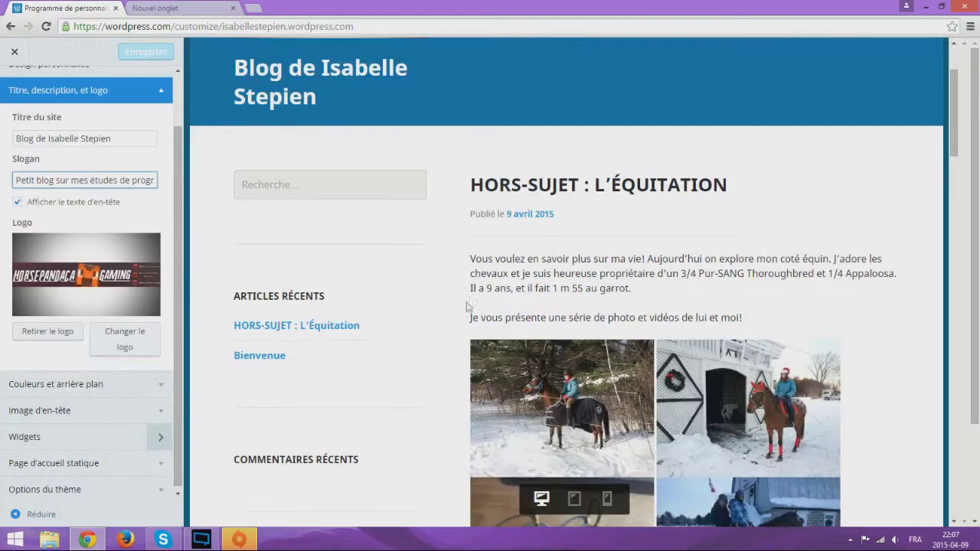
{"action": "scroll", "coordinate": [501, 314], "scroll_direction": "down", "scroll_amount": 4}
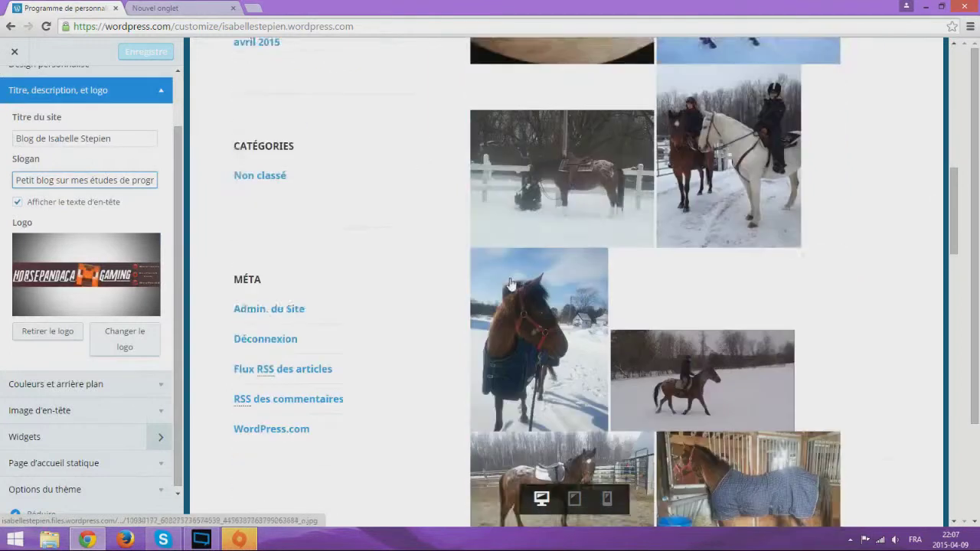
{"action": "scroll", "coordinate": [512, 281], "scroll_direction": "up", "scroll_amount": 10}
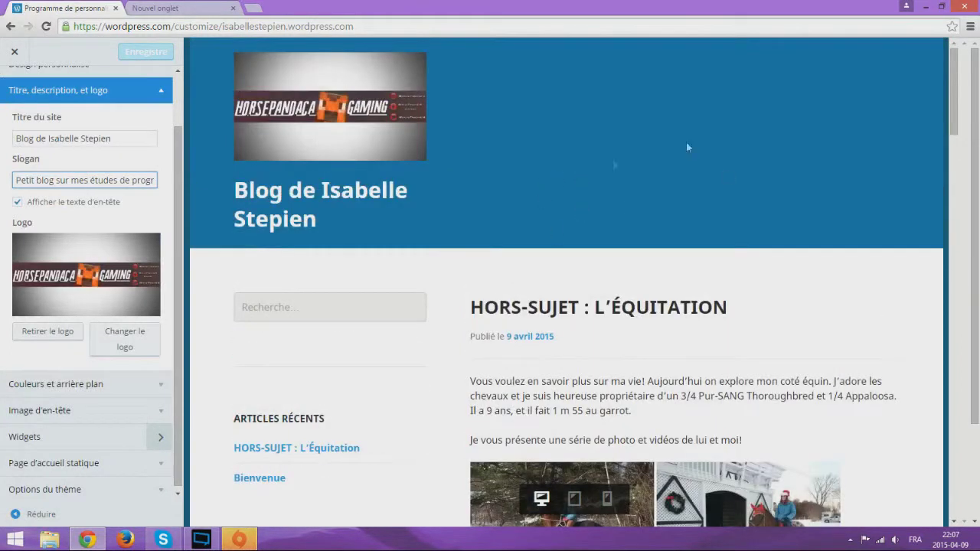
{"action": "scroll", "coordinate": [170, 218], "scroll_direction": "down", "scroll_amount": 1}
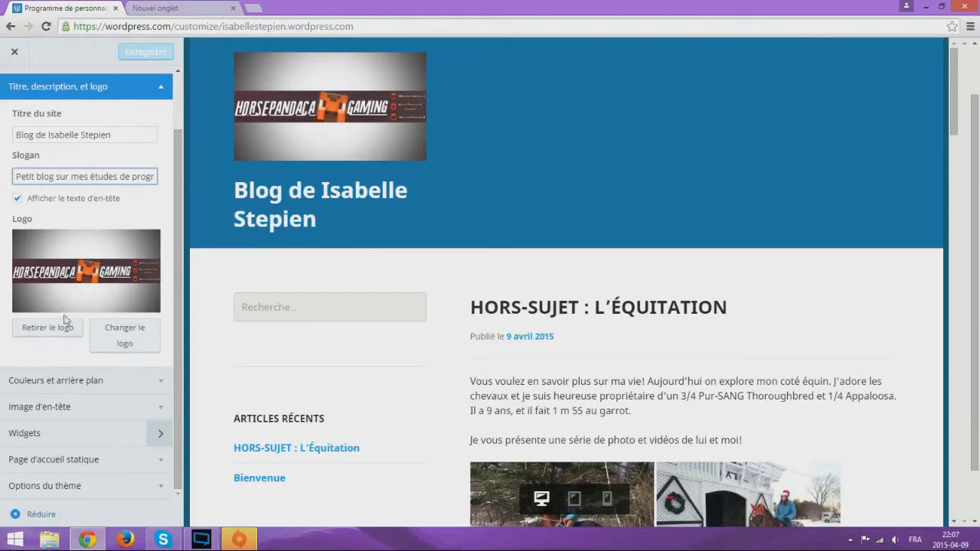
Set the standing horse photo as the logo, then reopen and close the logo picker
{"action": "left_click", "coordinate": [125, 337]}
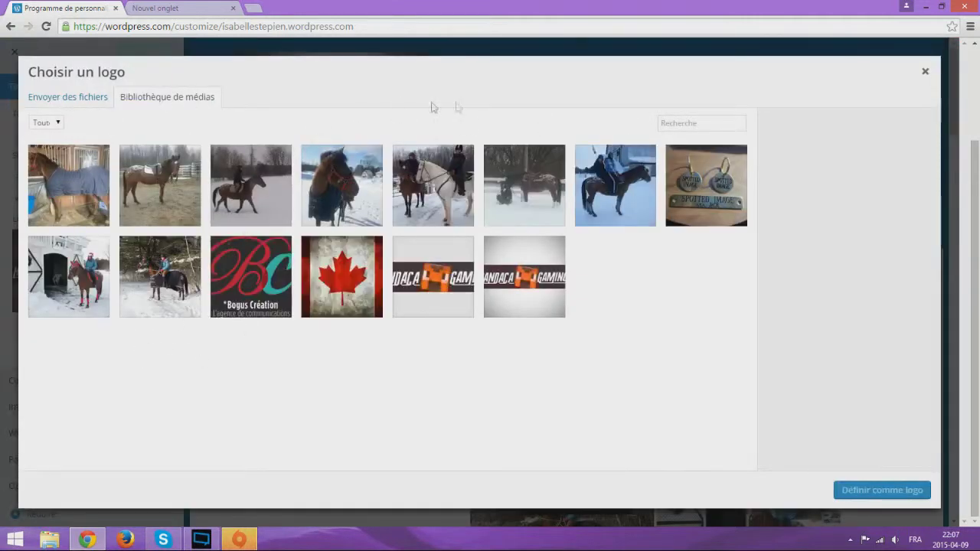
{"action": "left_click", "coordinate": [156, 164]}
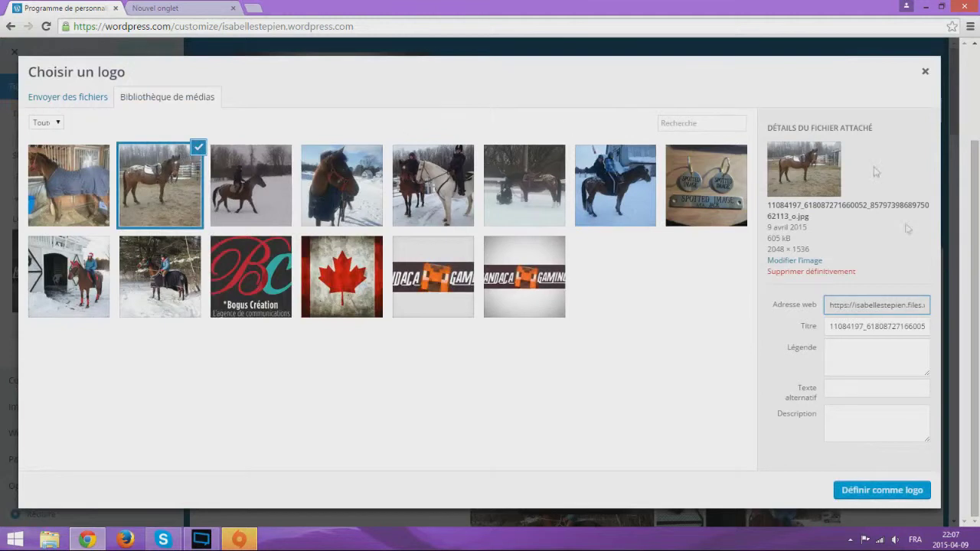
{"action": "left_click", "coordinate": [883, 494]}
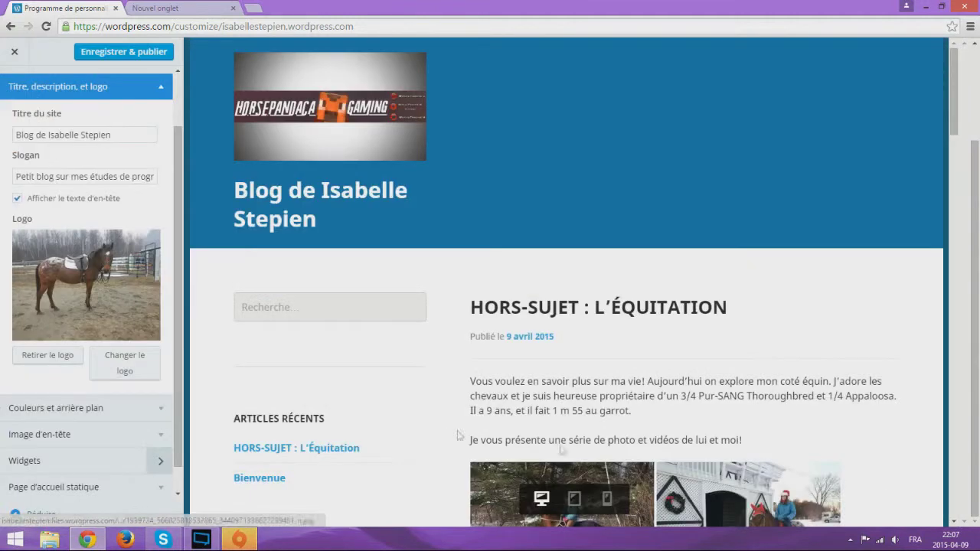
{"action": "left_click", "coordinate": [127, 366]}
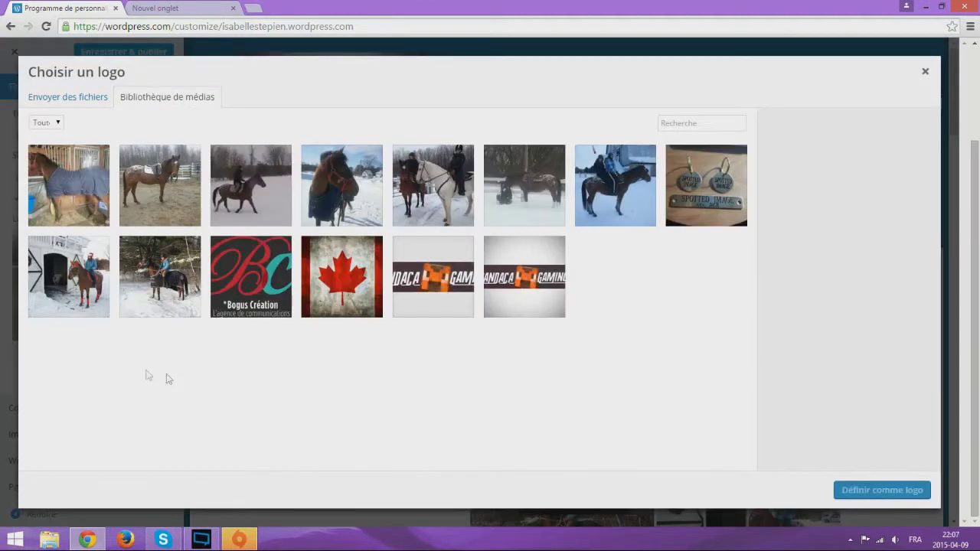
{"action": "left_click", "coordinate": [925, 71]}
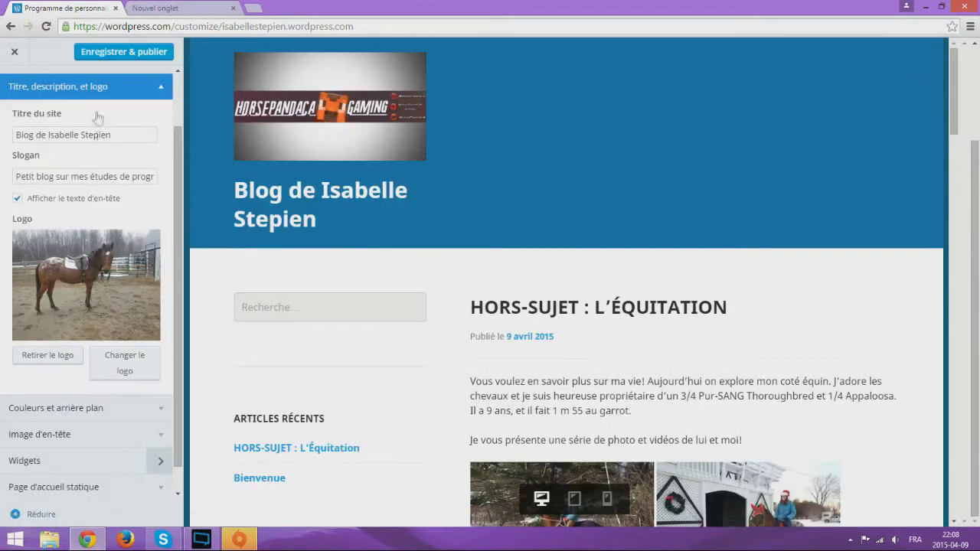
{"action": "scroll", "coordinate": [146, 199], "scroll_direction": "down", "scroll_amount": 1}
{"action": "scroll", "coordinate": [149, 219], "scroll_direction": "up", "scroll_amount": 2}
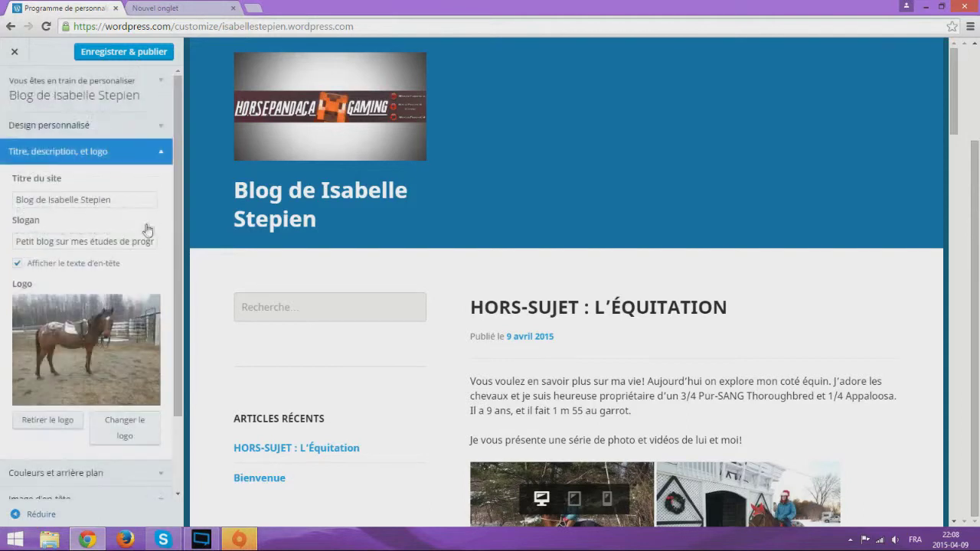
{"action": "scroll", "coordinate": [149, 218], "scroll_direction": "down", "scroll_amount": 2}
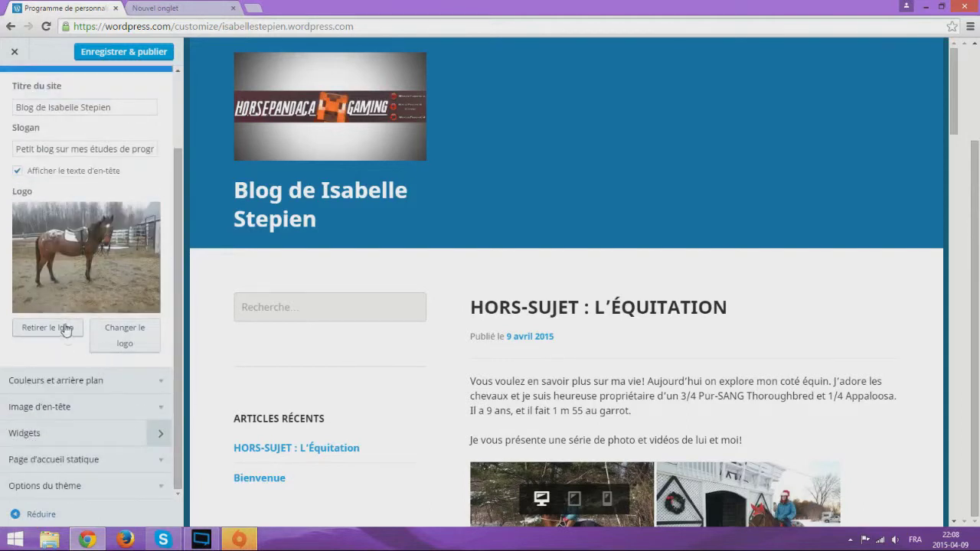
Replace the logo with the 1500 × 260 HORSEPANDACA GAMING banner
{"action": "left_click", "coordinate": [119, 337]}
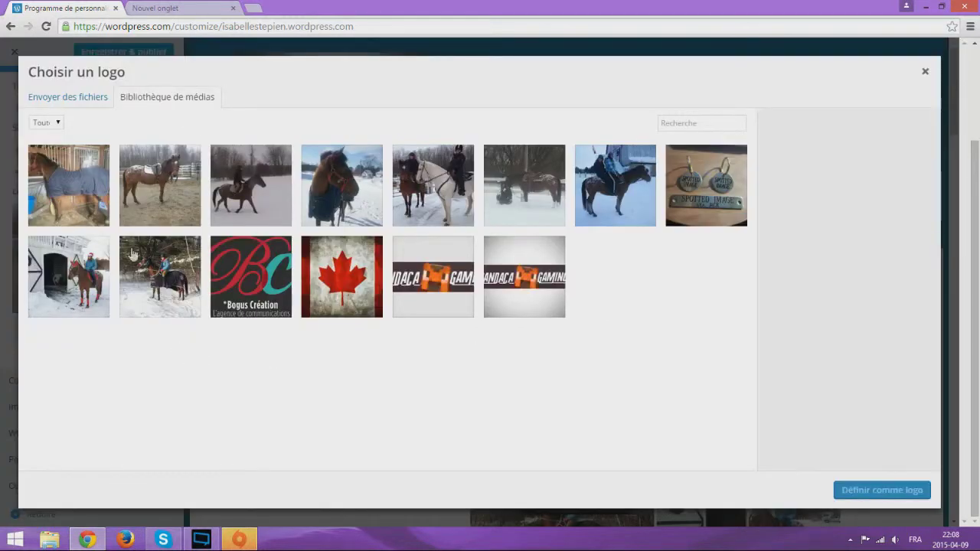
{"action": "left_click", "coordinate": [460, 285]}
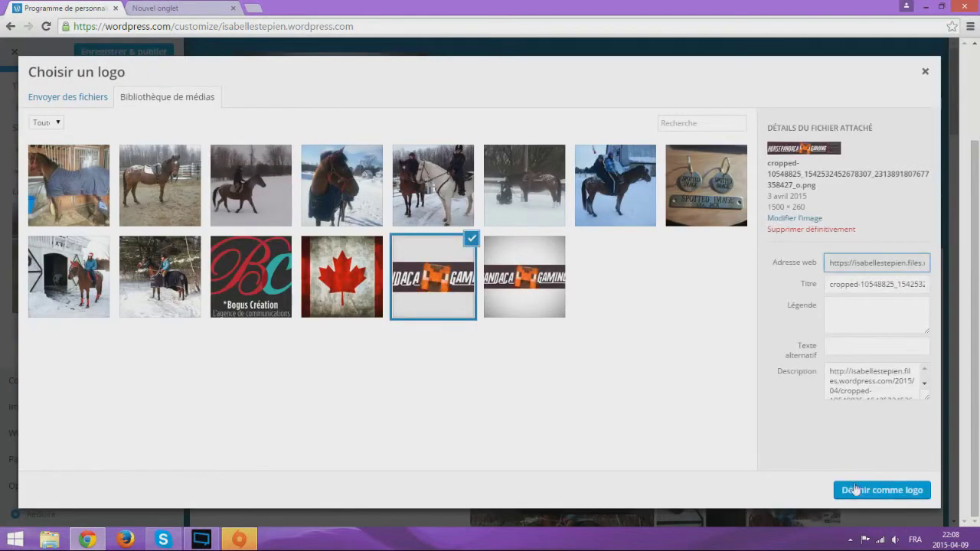
{"action": "left_click", "coordinate": [854, 490]}
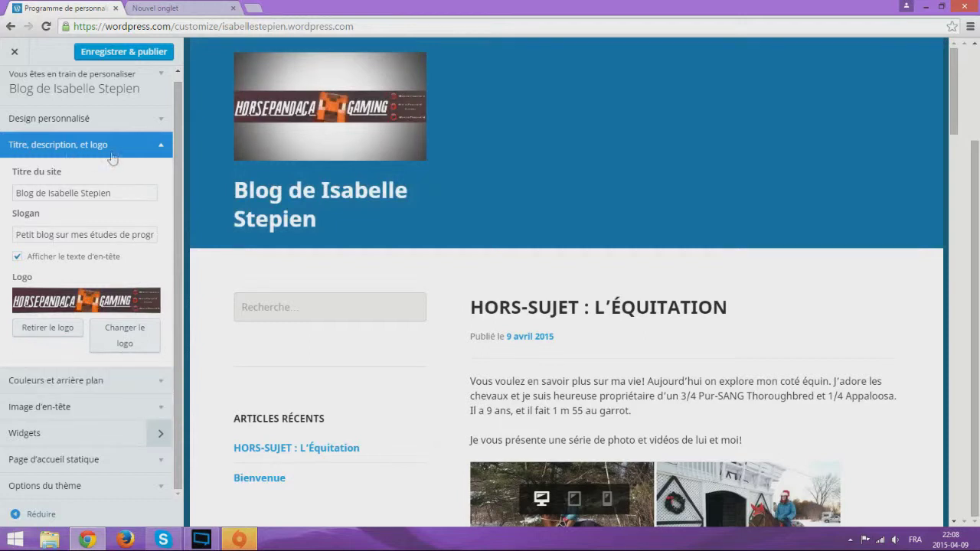
Open Couleurs et arrière-plan and try the green, blue and teal palettes, settling on blue
{"action": "left_click", "coordinate": [139, 153]}
{"action": "left_click", "coordinate": [130, 184]}
{"action": "mouse_move", "coordinate": [91, 246]}
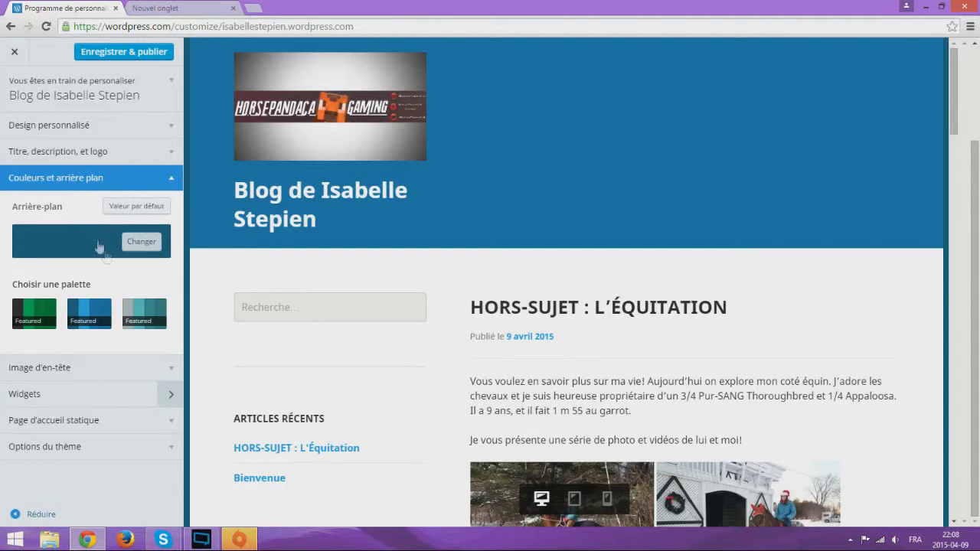
{"action": "left_click", "coordinate": [35, 320]}
{"action": "left_click", "coordinate": [108, 324]}
{"action": "left_click", "coordinate": [152, 328]}
{"action": "left_click", "coordinate": [93, 322]}
Change the background colour to pink, then to purple
{"action": "left_click", "coordinate": [141, 242]}
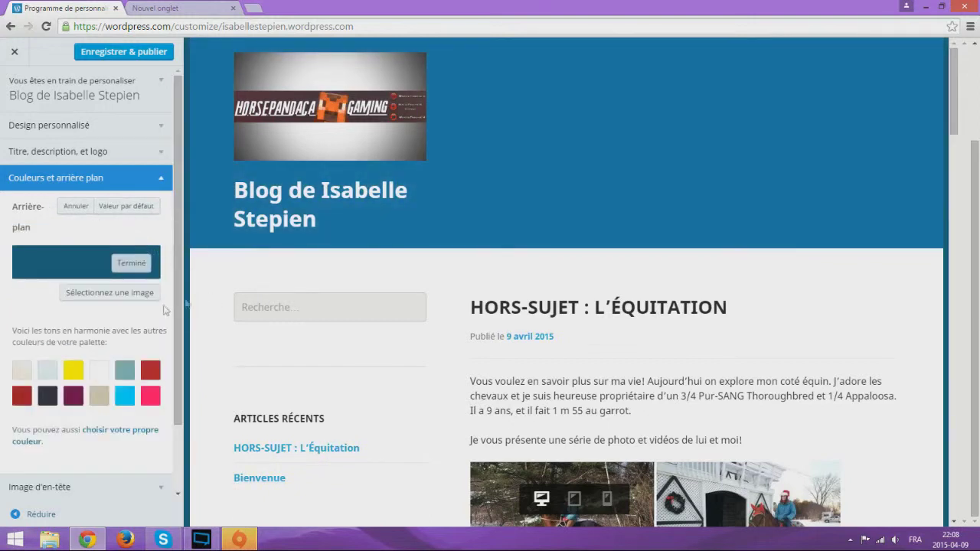
{"action": "left_click", "coordinate": [150, 396]}
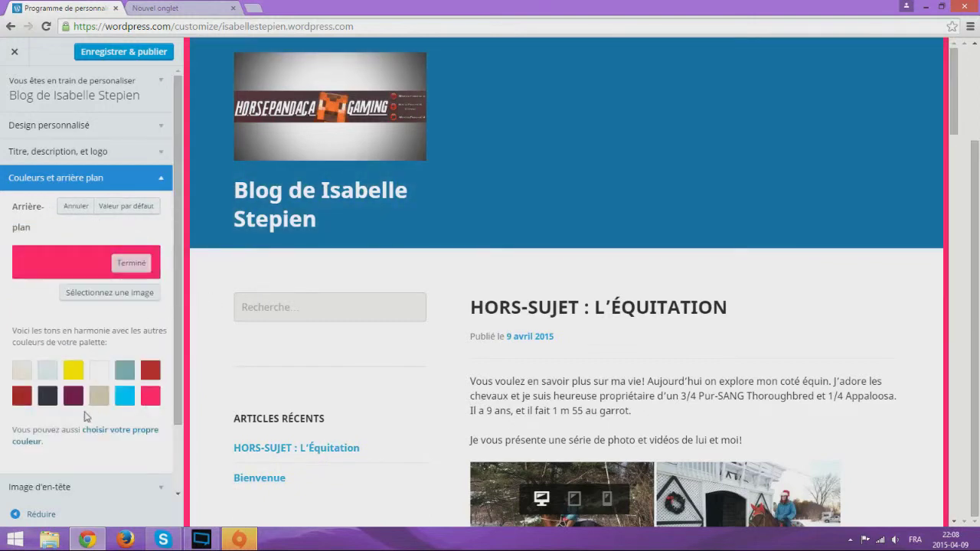
{"action": "left_click", "coordinate": [74, 397]}
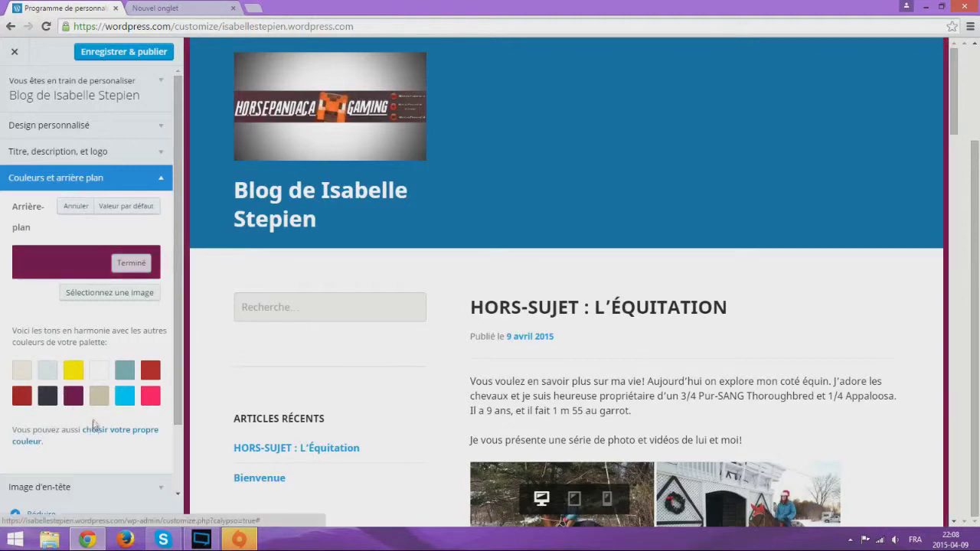
{"action": "scroll", "coordinate": [97, 431], "scroll_direction": "down", "scroll_amount": 1}
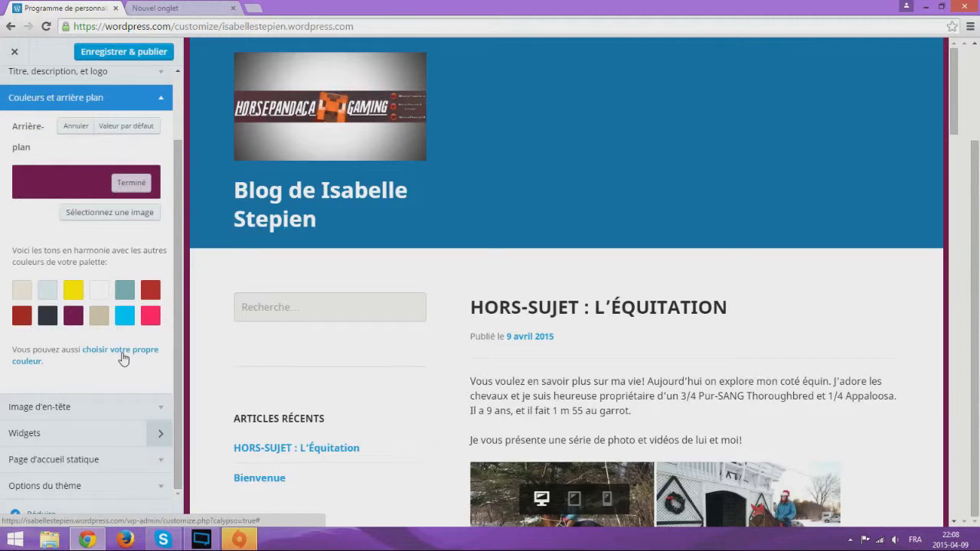
Set the saddled horse paddock photo from the media library as the background image
{"action": "left_click", "coordinate": [130, 220]}
{"action": "left_click", "coordinate": [157, 182]}
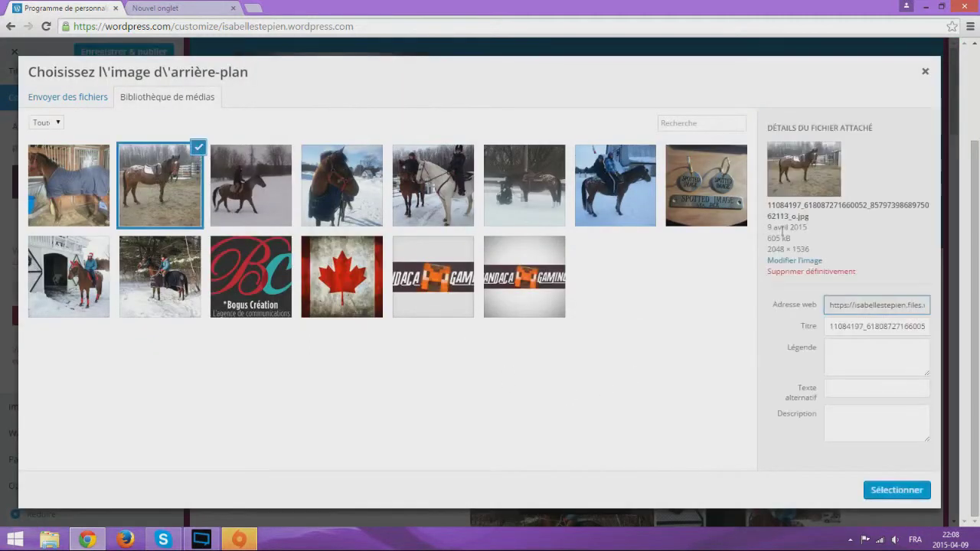
{"action": "left_click", "coordinate": [897, 490]}
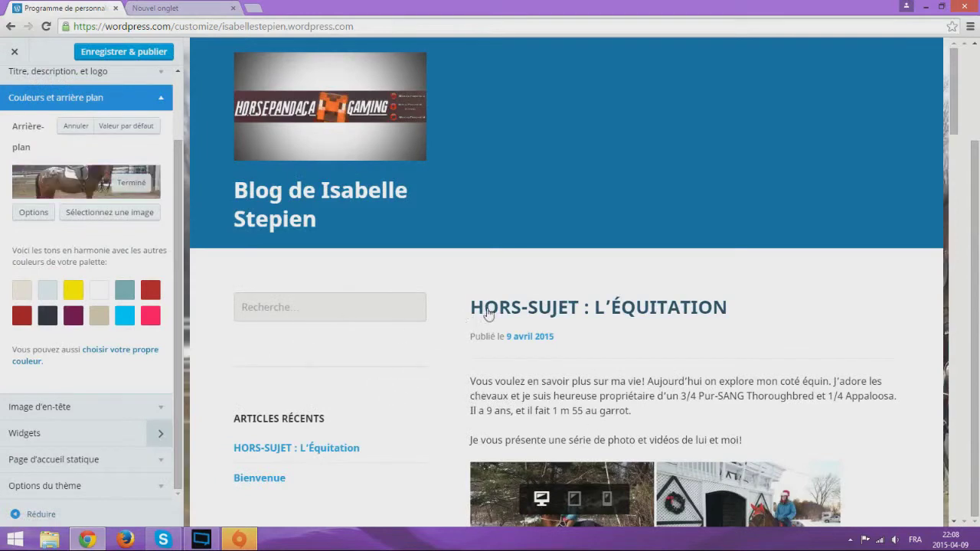
{"action": "scroll", "coordinate": [693, 347], "scroll_direction": "down", "scroll_amount": 1}
{"action": "scroll", "coordinate": [693, 347], "scroll_direction": "down", "scroll_amount": 10}
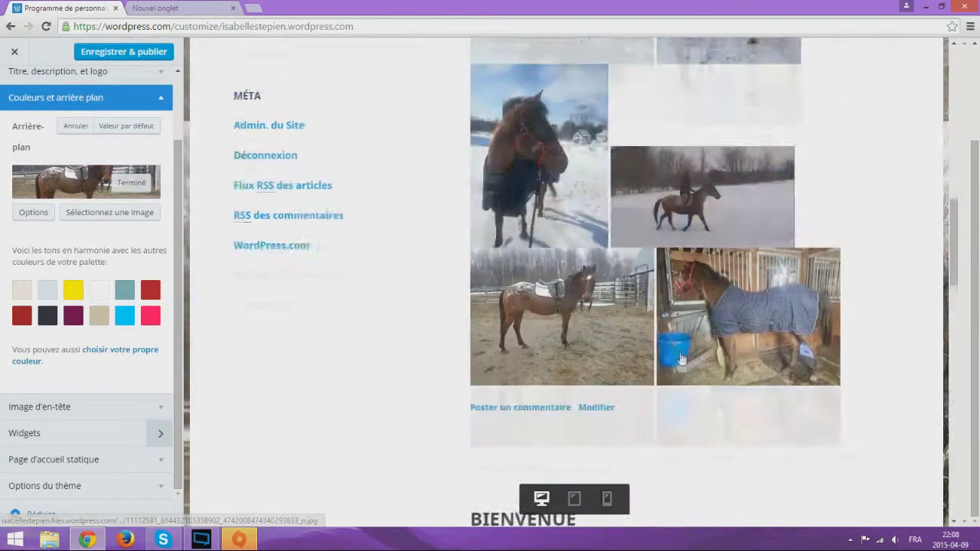
{"action": "scroll", "coordinate": [563, 342], "scroll_direction": "up", "scroll_amount": 5}
{"action": "scroll", "coordinate": [207, 240], "scroll_direction": "up", "scroll_amount": 3}
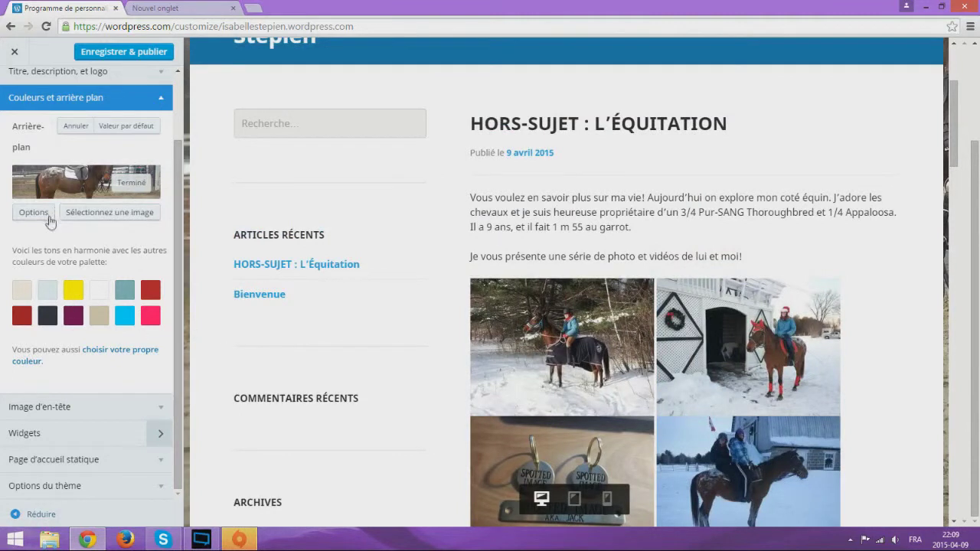
{"action": "scroll", "coordinate": [115, 226], "scroll_direction": "up", "scroll_amount": 1}
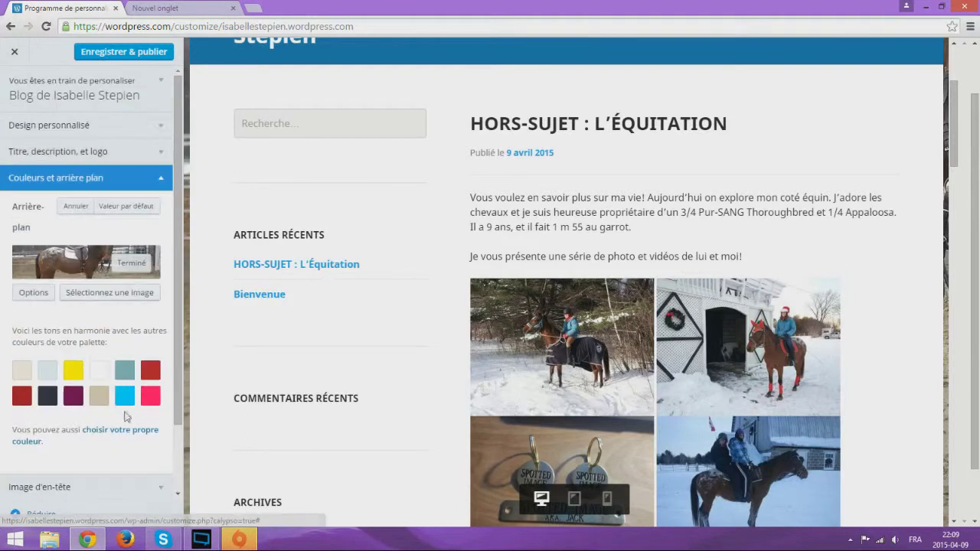
Remove the horse background image and apply the light teal colour palette
{"action": "left_click", "coordinate": [144, 266]}
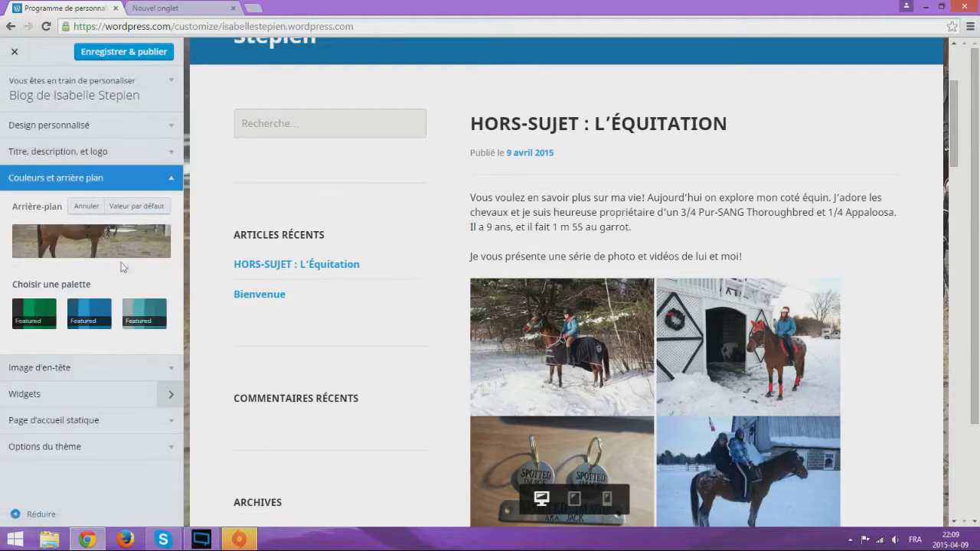
{"action": "left_click", "coordinate": [135, 320]}
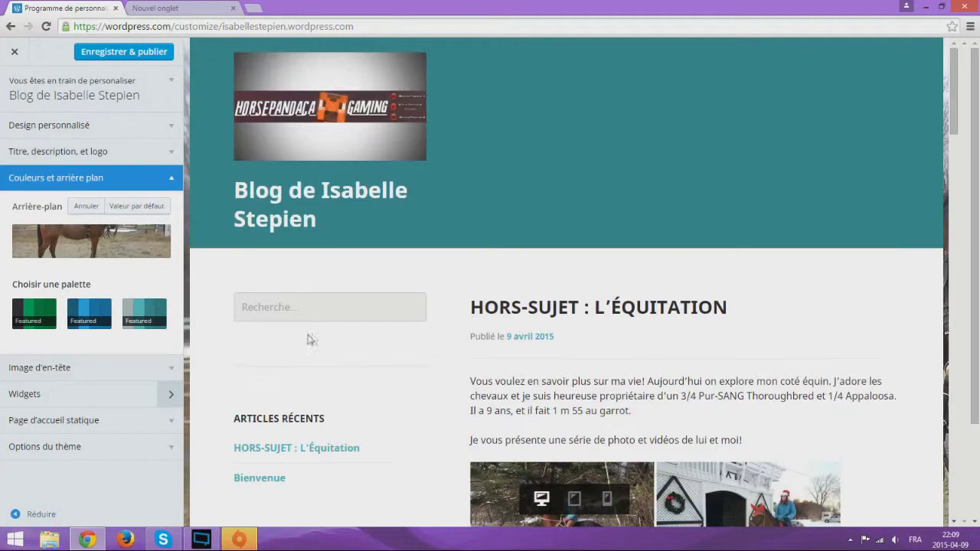
{"action": "scroll", "coordinate": [366, 338], "scroll_direction": "down", "scroll_amount": 2}
{"action": "scroll", "coordinate": [413, 229], "scroll_direction": "up", "scroll_amount": 2}
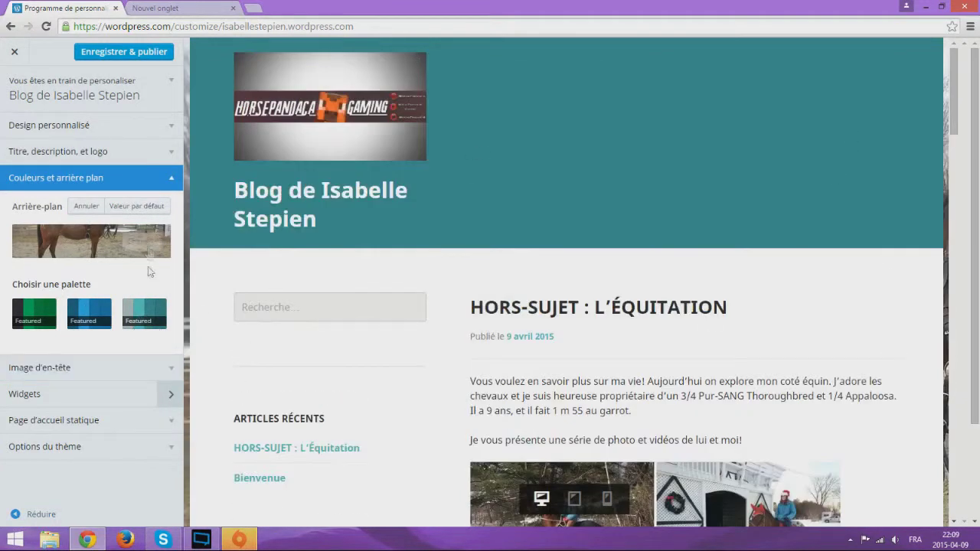
{"action": "left_click", "coordinate": [134, 206]}
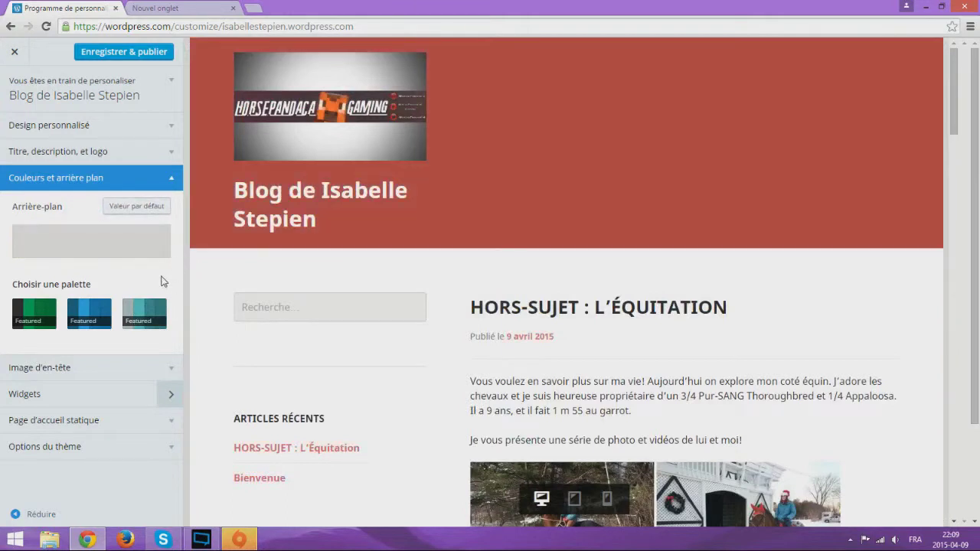
{"action": "left_click", "coordinate": [107, 312]}
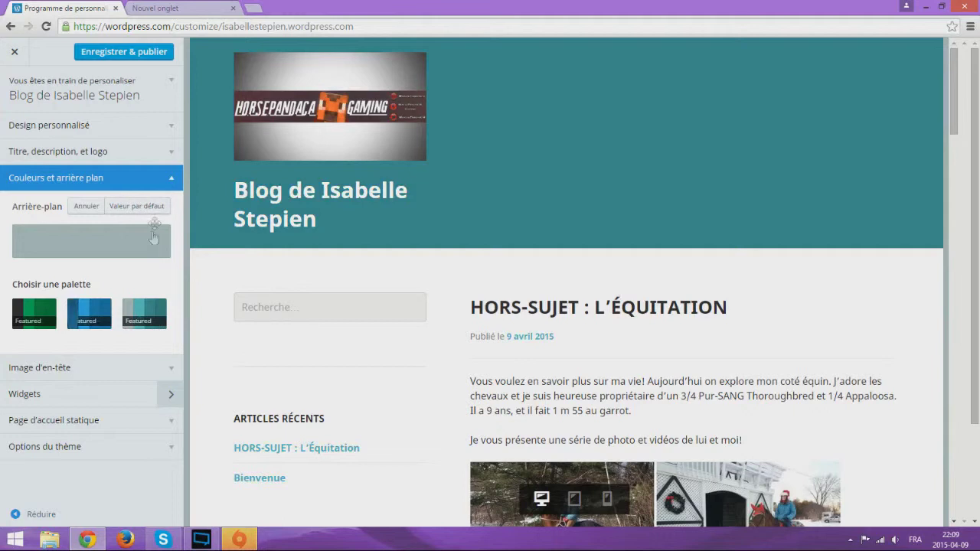
Change the background colour to dark navy, confirm it, and collapse the colours section
{"action": "left_click", "coordinate": [153, 239]}
{"action": "left_click", "coordinate": [150, 395]}
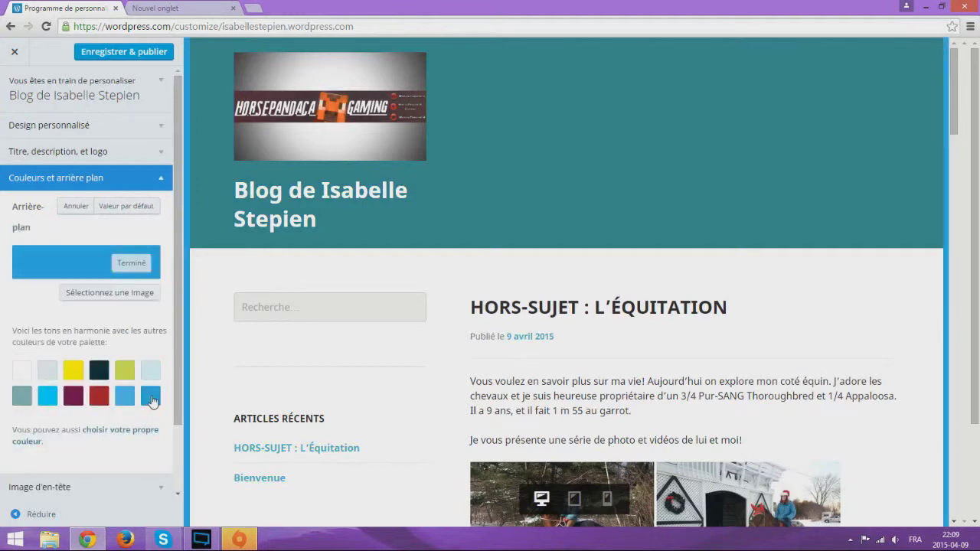
{"action": "left_click", "coordinate": [102, 373]}
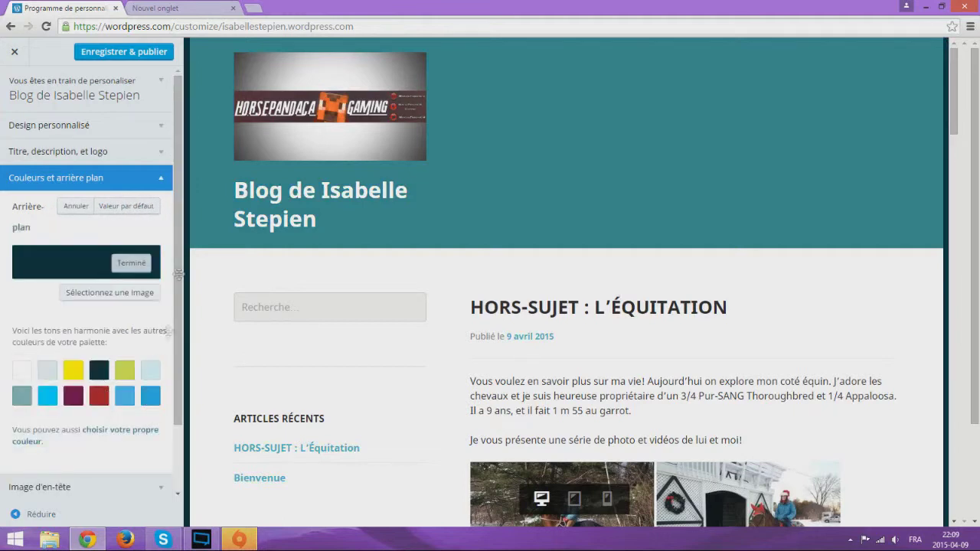
{"action": "left_click", "coordinate": [132, 262]}
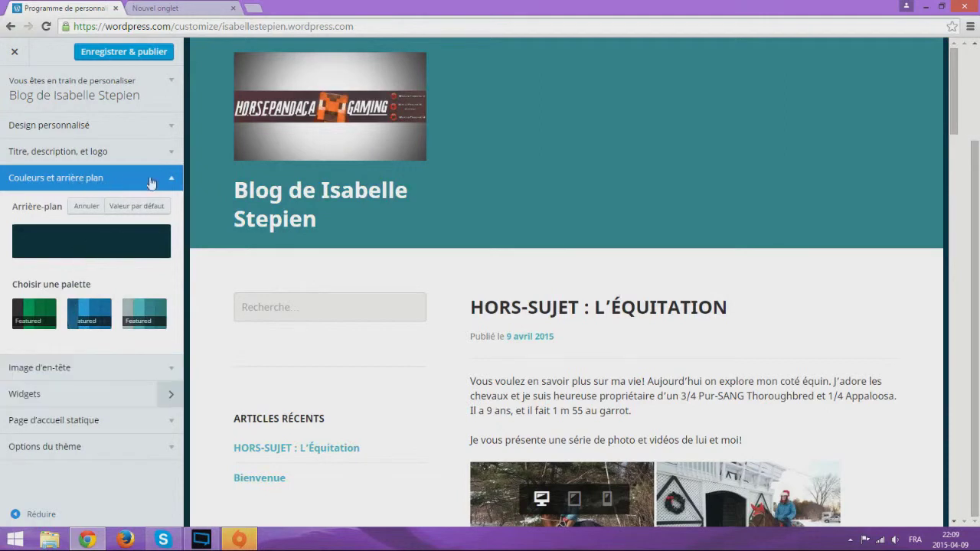
{"action": "left_click", "coordinate": [170, 181]}
{"action": "scroll", "coordinate": [437, 332], "scroll_direction": "down", "scroll_amount": 15}
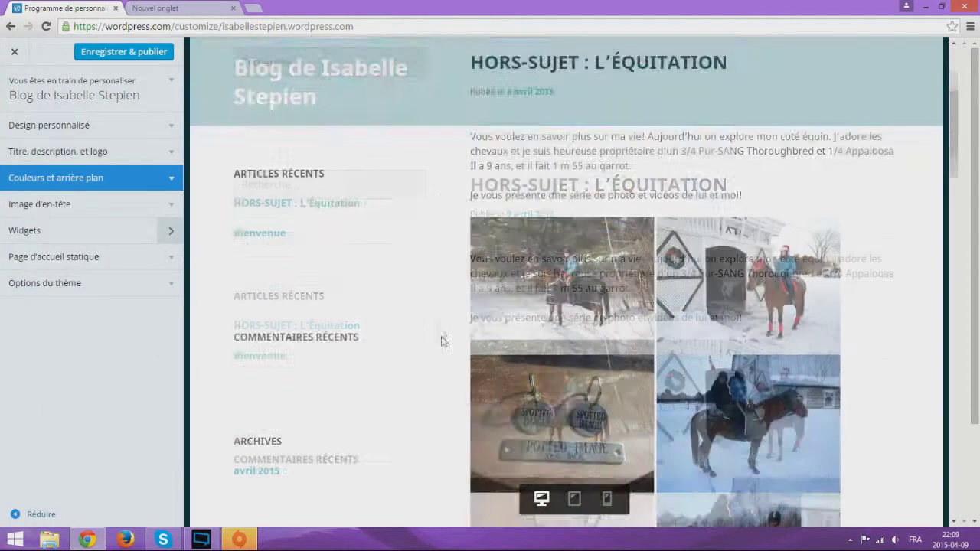
{"action": "scroll", "coordinate": [418, 341], "scroll_direction": "down", "scroll_amount": 5}
{"action": "scroll", "coordinate": [370, 361], "scroll_direction": "up", "scroll_amount": 10}
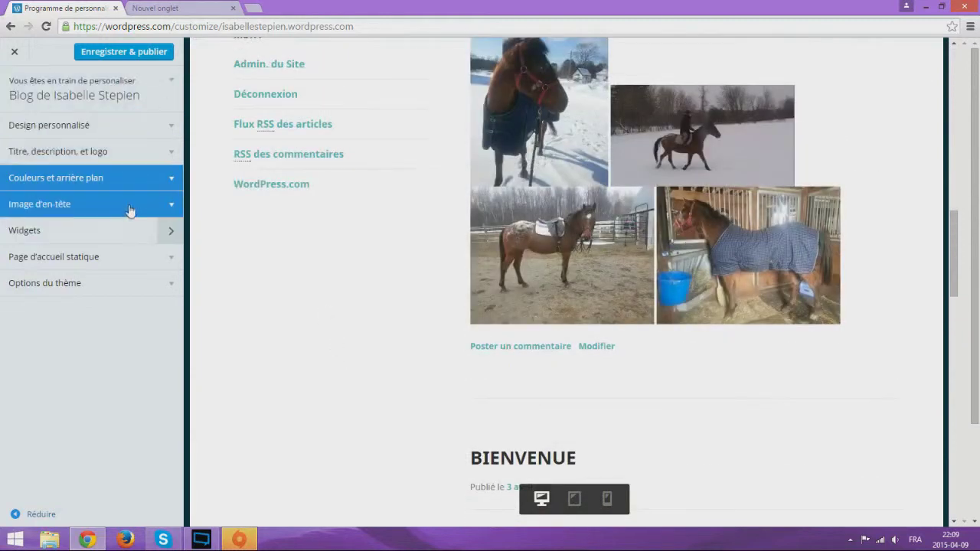
Under Image d'en-tête, choose En-têtes chargés aléatoires so the header rotates randomly
{"action": "left_click", "coordinate": [141, 205]}
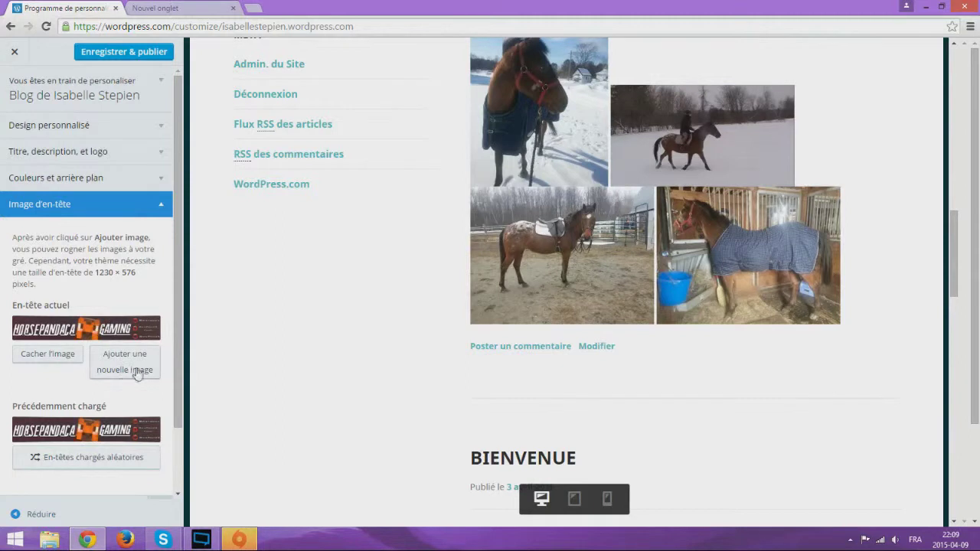
{"action": "scroll", "coordinate": [143, 372], "scroll_direction": "down", "scroll_amount": 2}
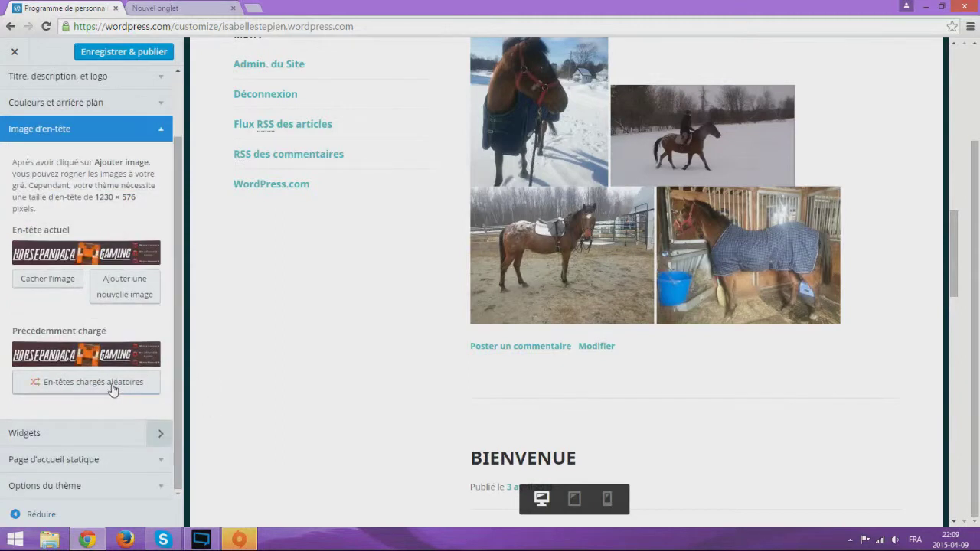
{"action": "left_click", "coordinate": [112, 383]}
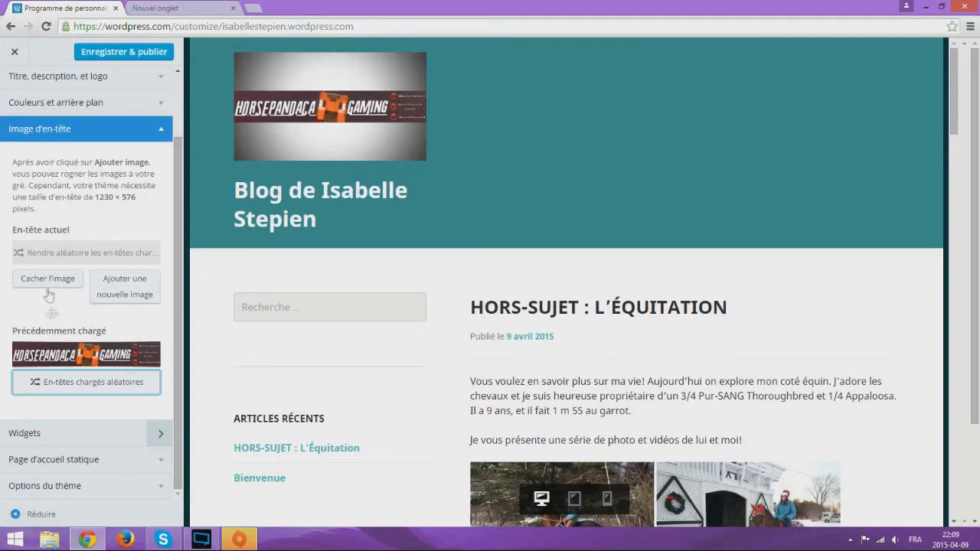
{"action": "scroll", "coordinate": [165, 139], "scroll_direction": "up", "scroll_amount": 2}
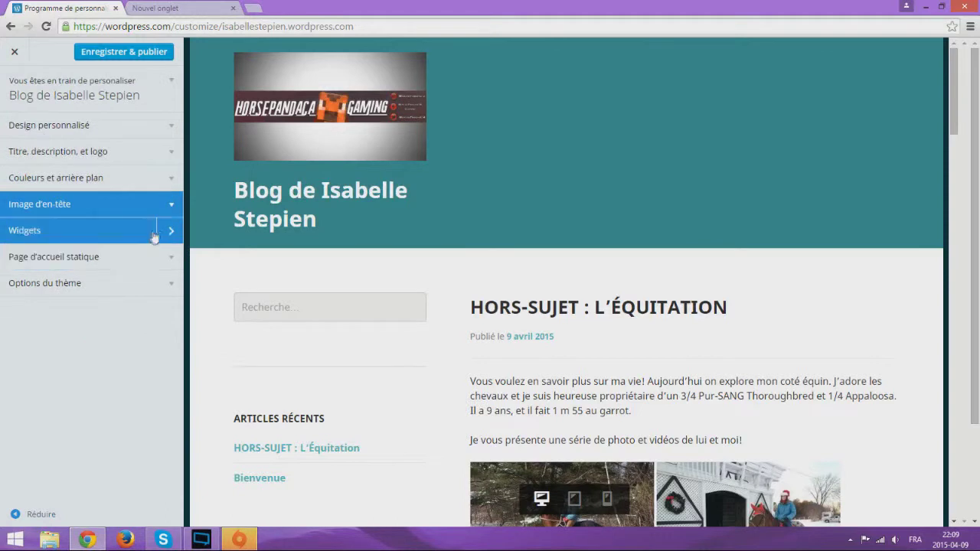
In the Widgets panel, scroll past Colonne latérale and open the Pied de Page 1 footer area
{"action": "left_click", "coordinate": [167, 234]}
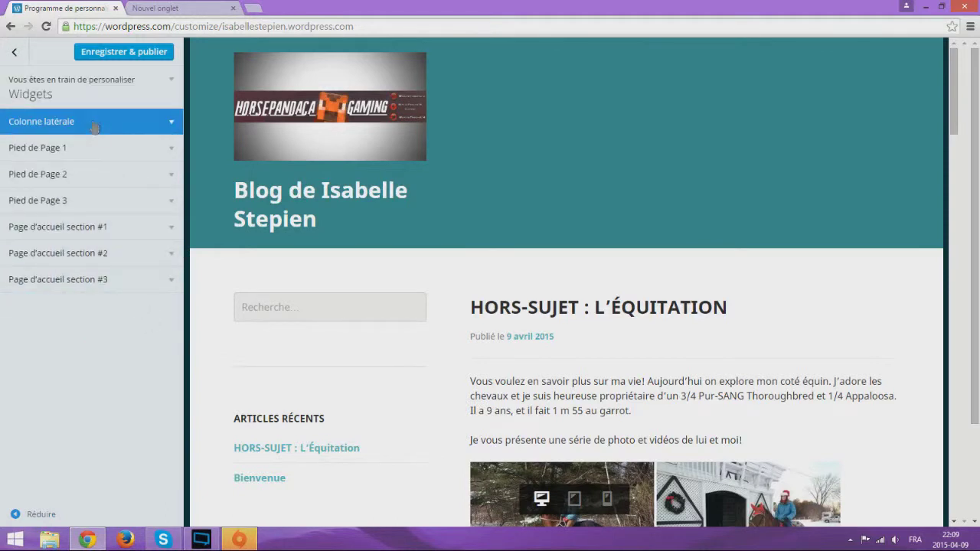
{"action": "left_click", "coordinate": [161, 121]}
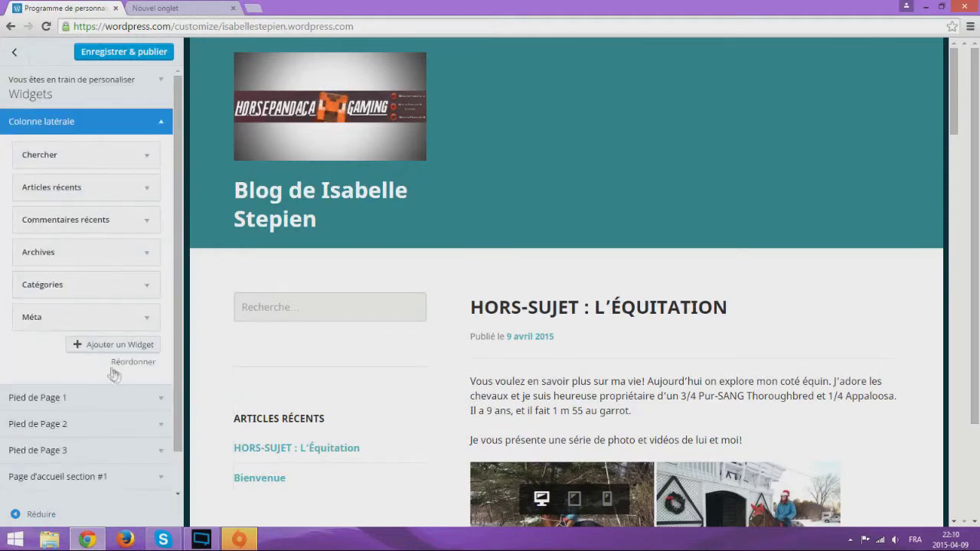
{"action": "scroll", "coordinate": [115, 375], "scroll_direction": "down", "scroll_amount": 1}
{"action": "scroll", "coordinate": [337, 383], "scroll_direction": "down", "scroll_amount": 3}
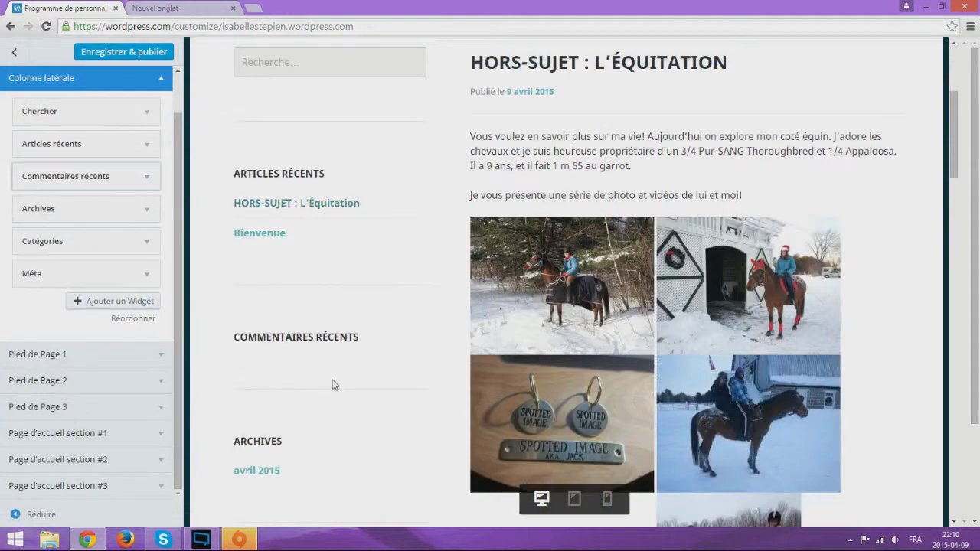
{"action": "scroll", "coordinate": [327, 342], "scroll_direction": "down", "scroll_amount": 2}
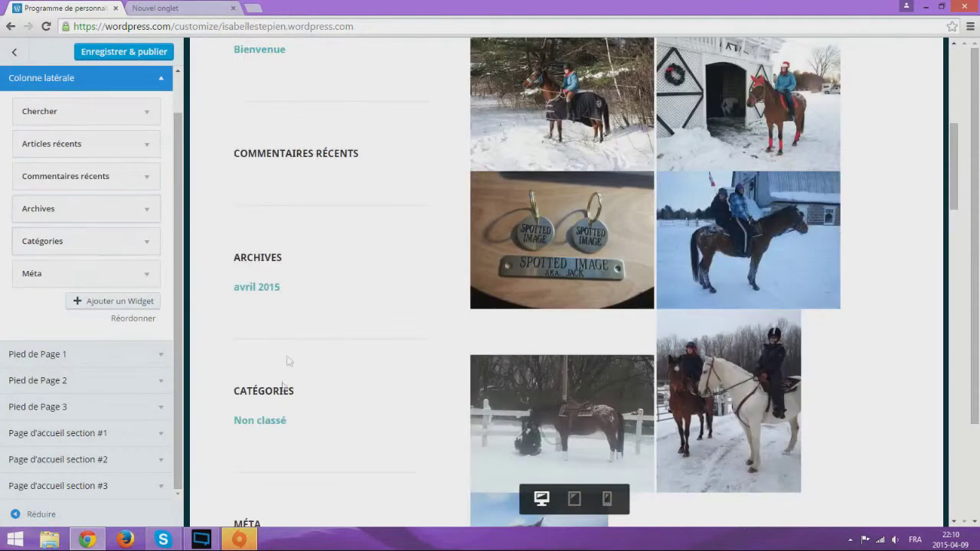
{"action": "scroll", "coordinate": [253, 365], "scroll_direction": "down", "scroll_amount": 2}
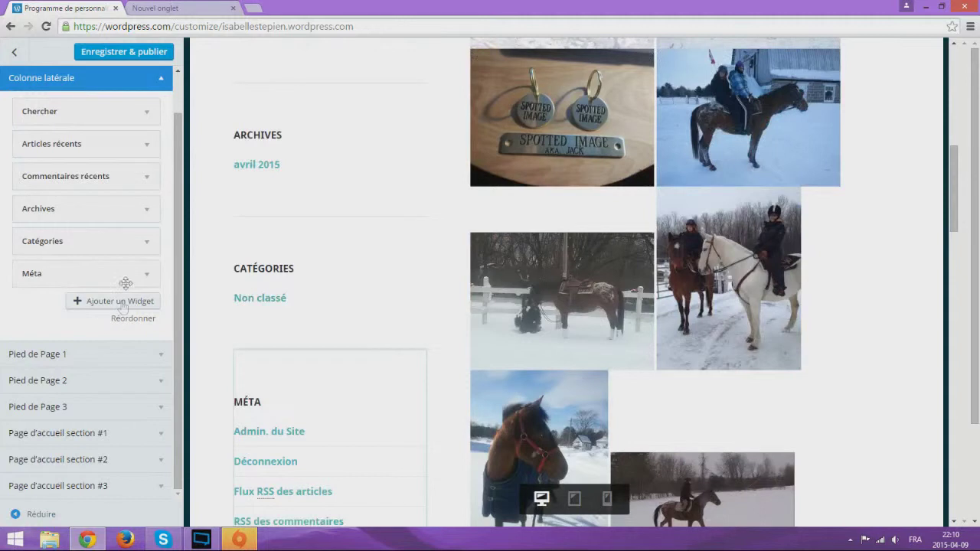
{"action": "scroll", "coordinate": [271, 319], "scroll_direction": "down", "scroll_amount": 3}
{"action": "left_click", "coordinate": [126, 354]}
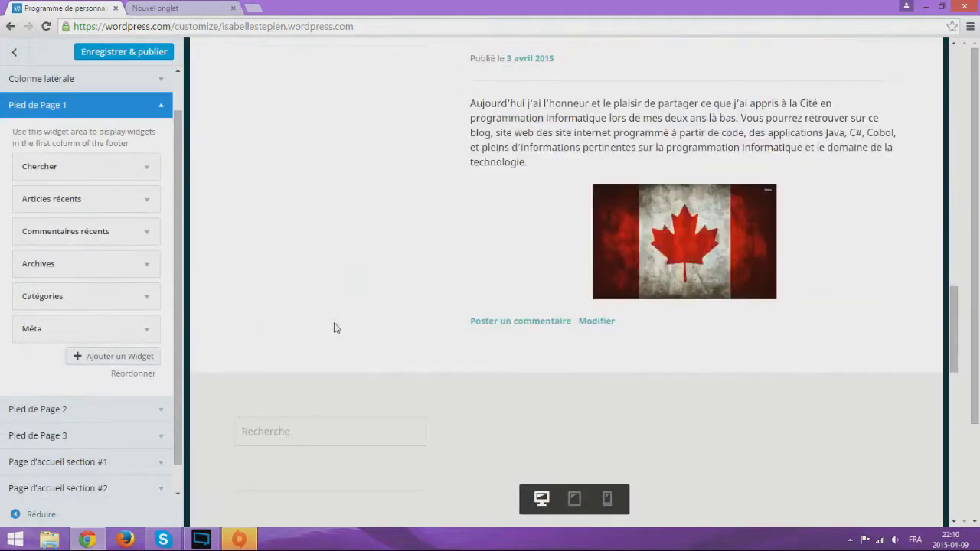
Remove the Chercher and Articles récents widgets from Pied de Page 1
{"action": "scroll", "coordinate": [321, 335], "scroll_direction": "up", "scroll_amount": 10}
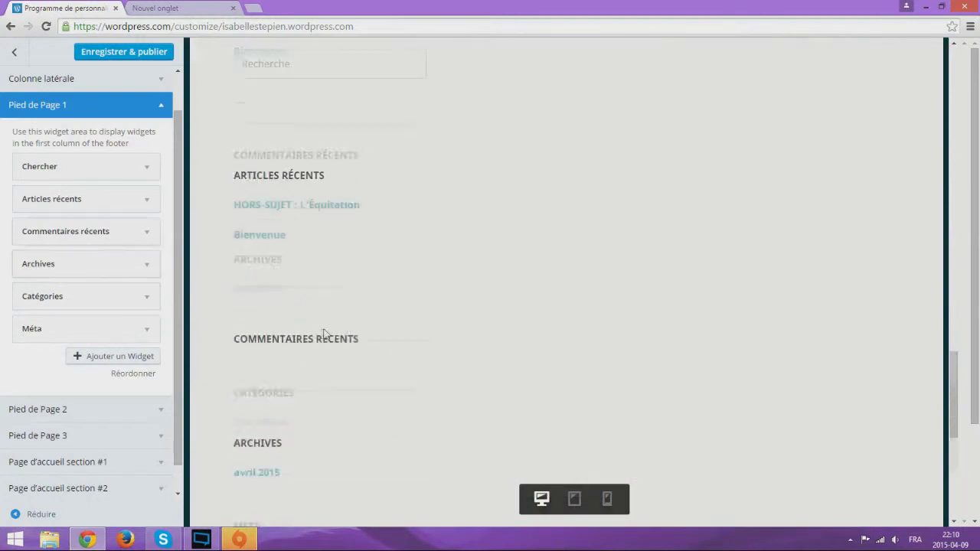
{"action": "scroll", "coordinate": [358, 177], "scroll_direction": "up", "scroll_amount": 5}
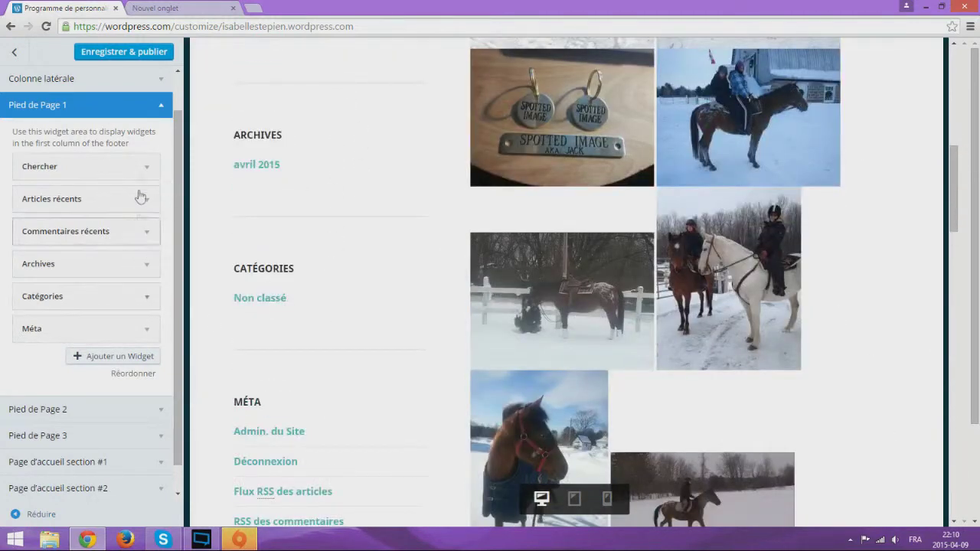
{"action": "left_click", "coordinate": [160, 173]}
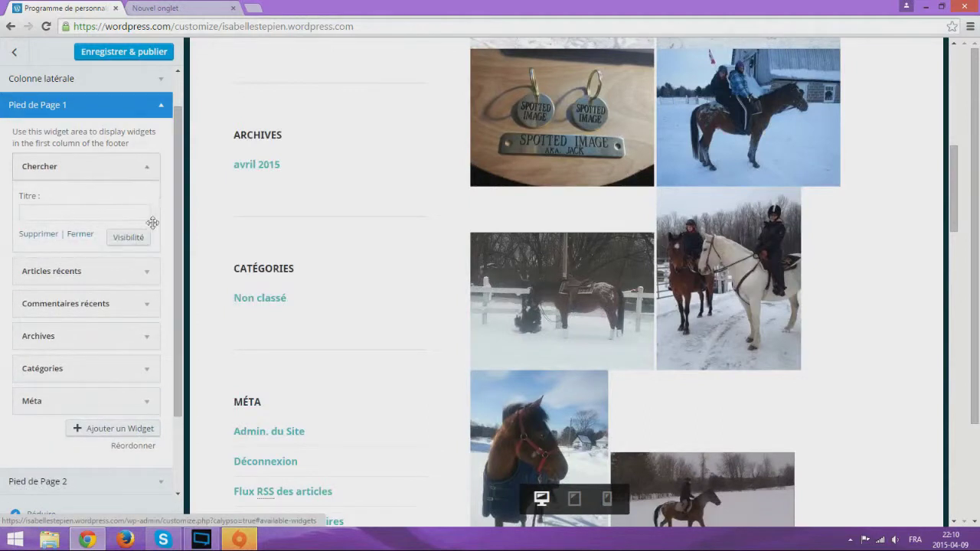
{"action": "left_click", "coordinate": [38, 233]}
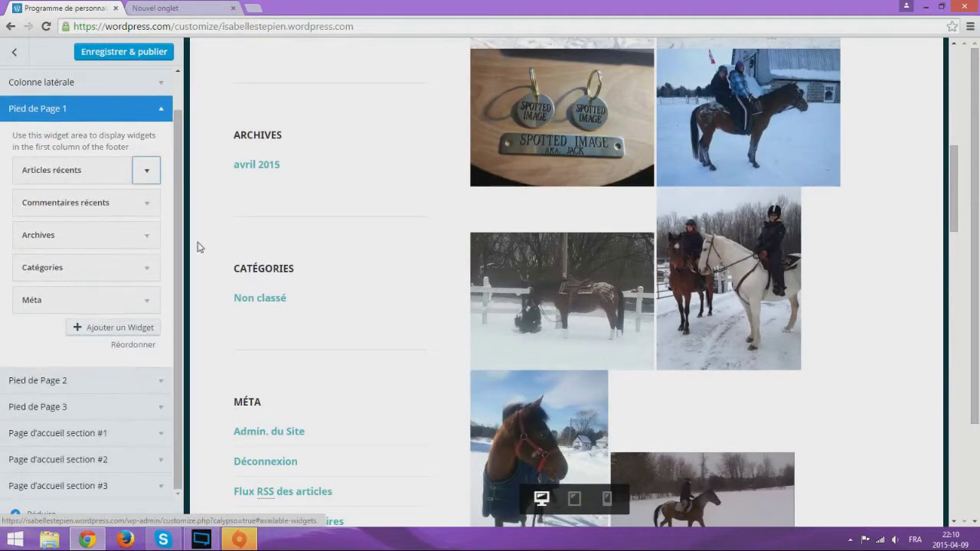
{"action": "left_click", "coordinate": [149, 173]}
{"action": "left_click", "coordinate": [137, 176]}
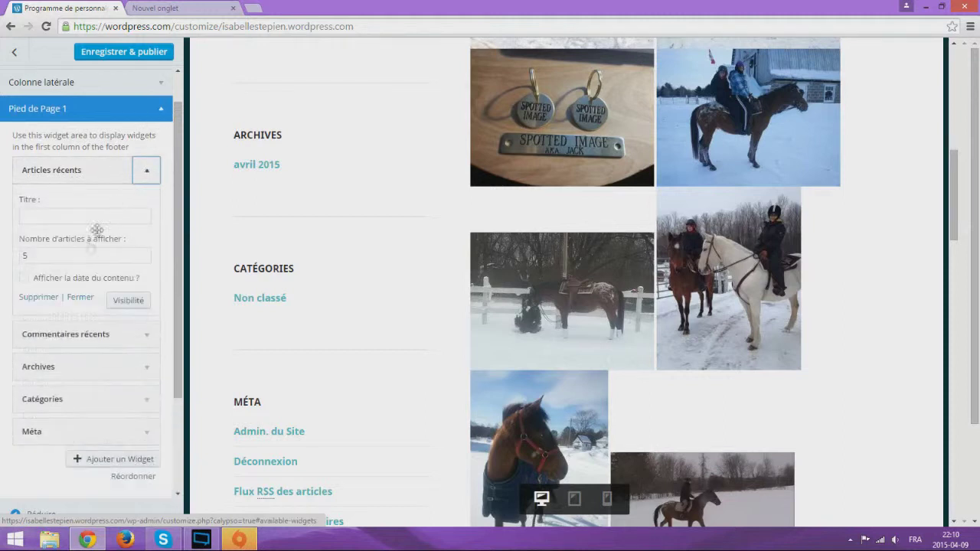
{"action": "left_click", "coordinate": [44, 298]}
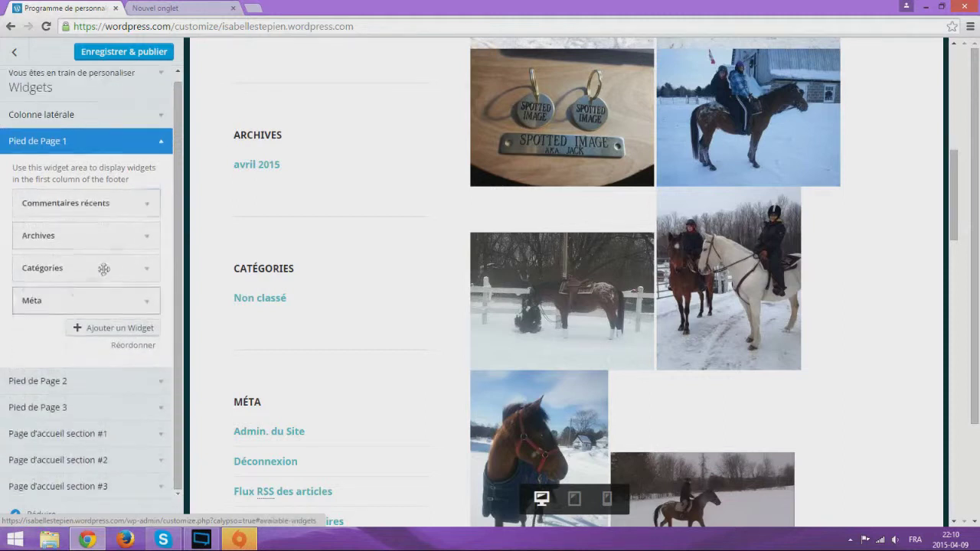
Remove the Commentaires récents and Catégories widgets from the footer
{"action": "left_click", "coordinate": [148, 205]}
{"action": "scroll", "coordinate": [36, 390], "scroll_direction": "down", "scroll_amount": 3}
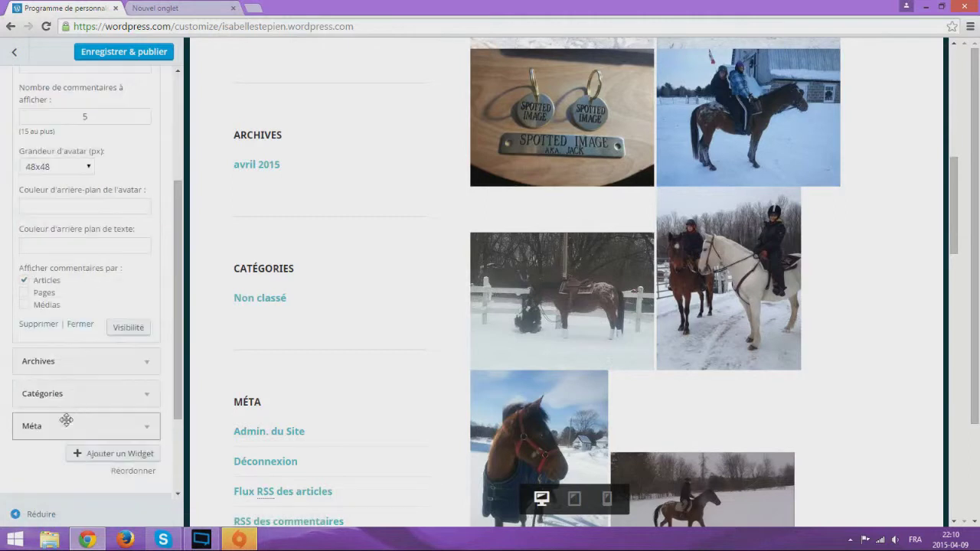
{"action": "left_click", "coordinate": [42, 267]}
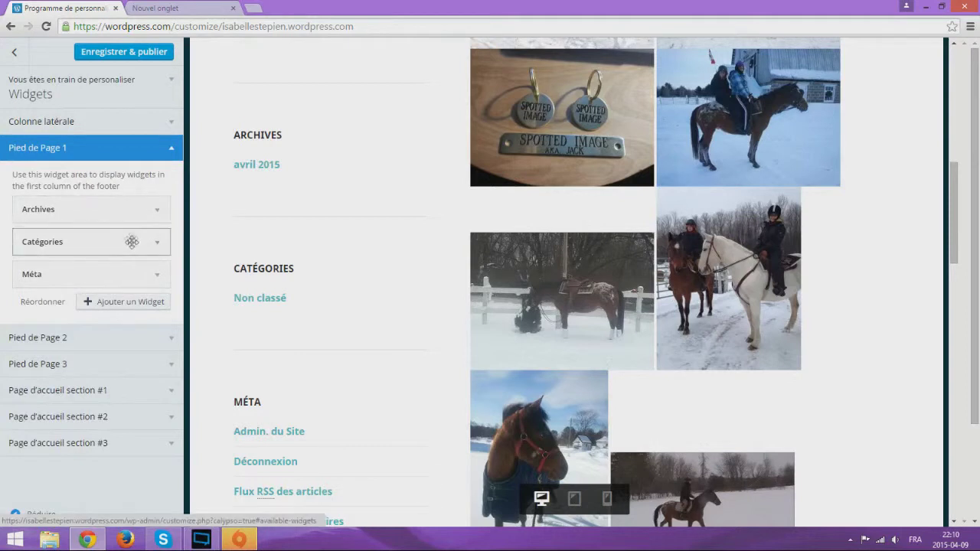
{"action": "left_click", "coordinate": [130, 242]}
{"action": "left_click", "coordinate": [44, 357]}
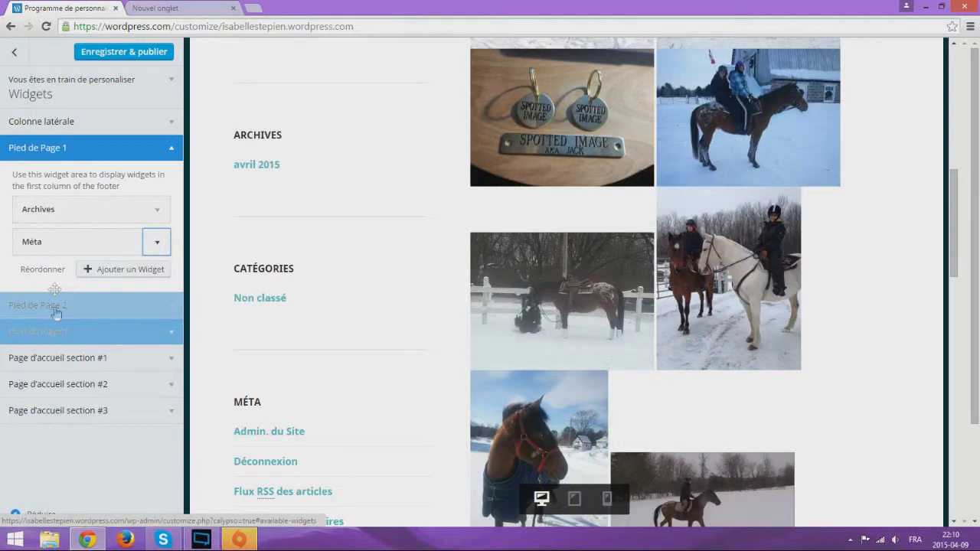
Remove the remaining Méta and Archives widgets, leaving the footer area empty
{"action": "left_click", "coordinate": [69, 243]}
{"action": "left_click", "coordinate": [68, 243]}
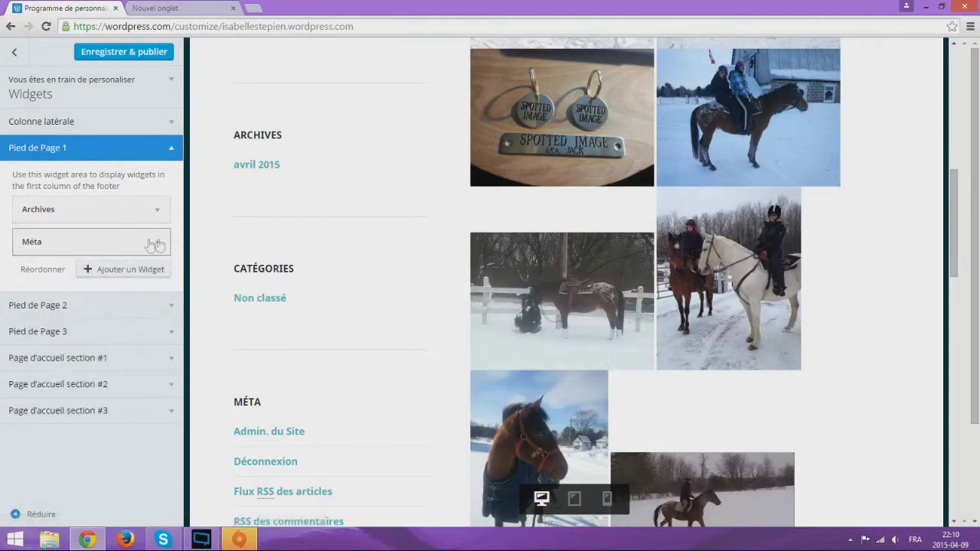
{"action": "left_click", "coordinate": [153, 243]}
{"action": "left_click", "coordinate": [53, 309]}
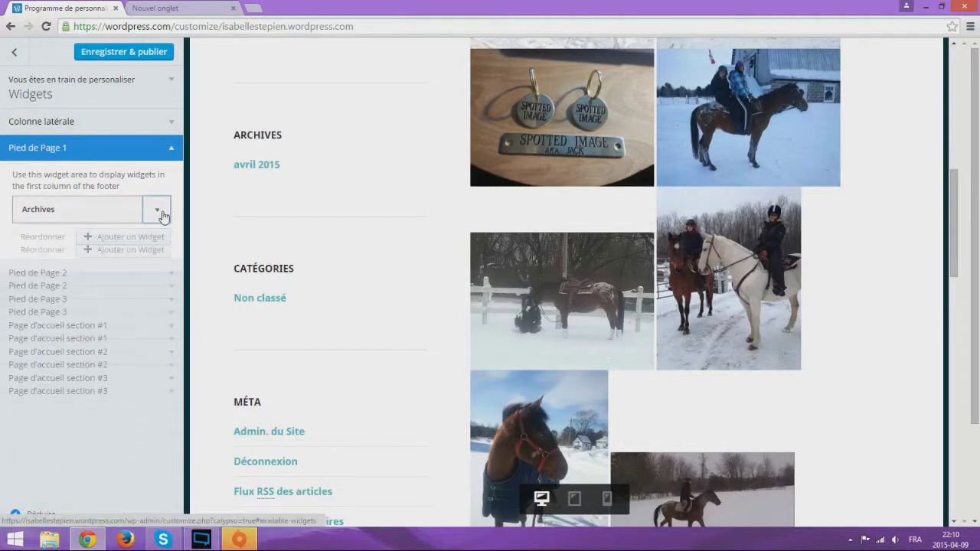
{"action": "left_click", "coordinate": [158, 210]}
{"action": "left_click", "coordinate": [38, 313]}
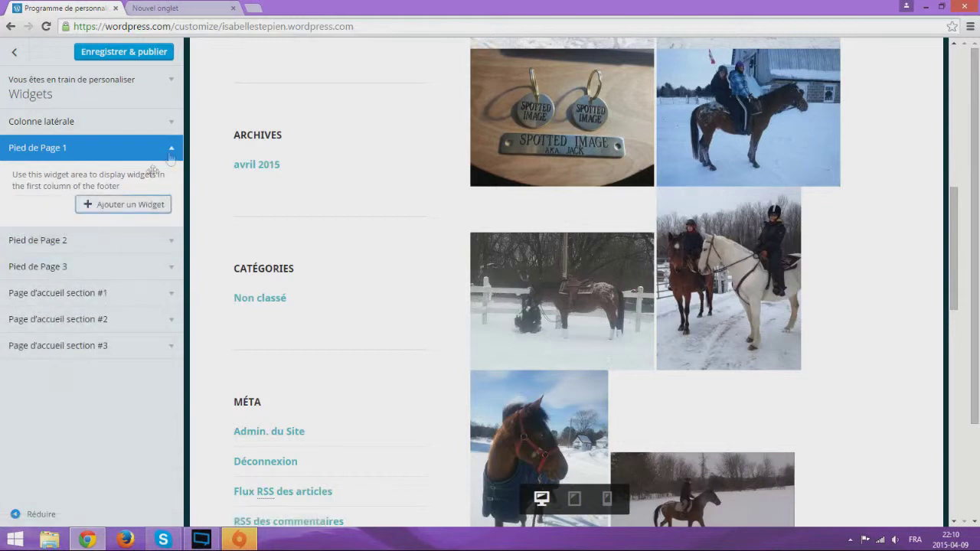
Check Pied de Page 2, Pied de Page 3 and Page d'accueil sections #1–#3 for widgets
{"action": "left_click", "coordinate": [77, 240]}
{"action": "left_click", "coordinate": [86, 267]}
{"action": "left_click", "coordinate": [98, 291]}
{"action": "left_click", "coordinate": [102, 320]}
{"action": "left_click", "coordinate": [110, 344]}
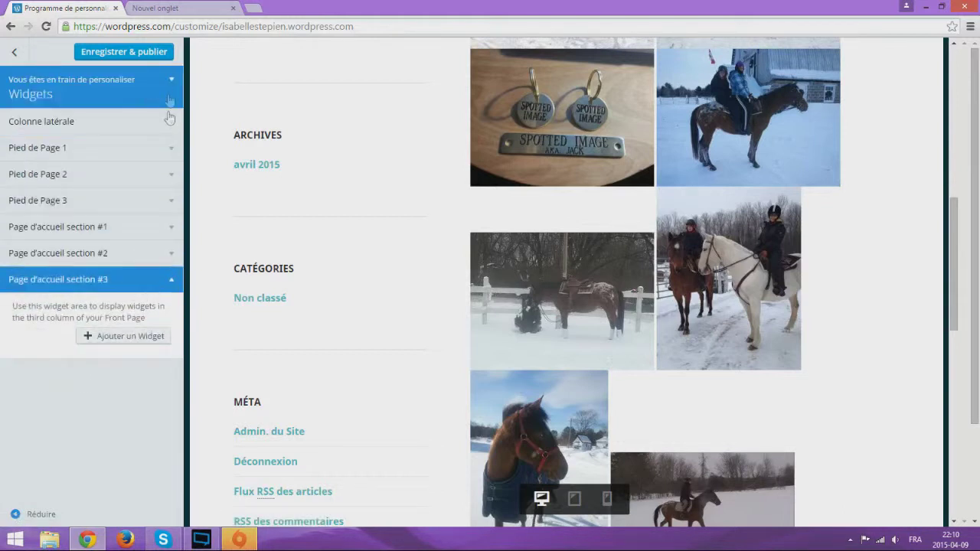
Save and publish the widget changes, then scroll through the preview
{"action": "left_click", "coordinate": [145, 51]}
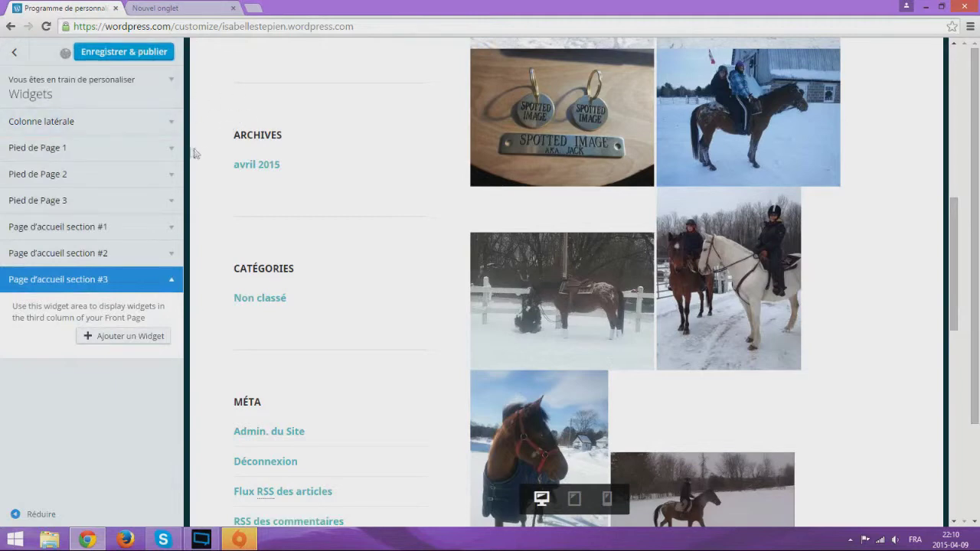
{"action": "scroll", "coordinate": [380, 210], "scroll_direction": "up", "scroll_amount": 2}
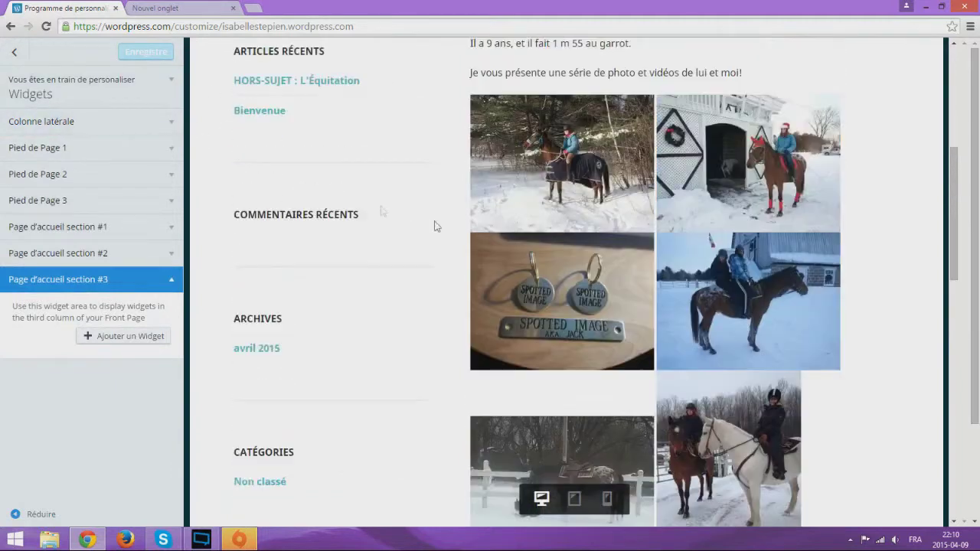
{"action": "scroll", "coordinate": [486, 306], "scroll_direction": "down", "scroll_amount": 6}
{"action": "scroll", "coordinate": [493, 293], "scroll_direction": "up", "scroll_amount": 6}
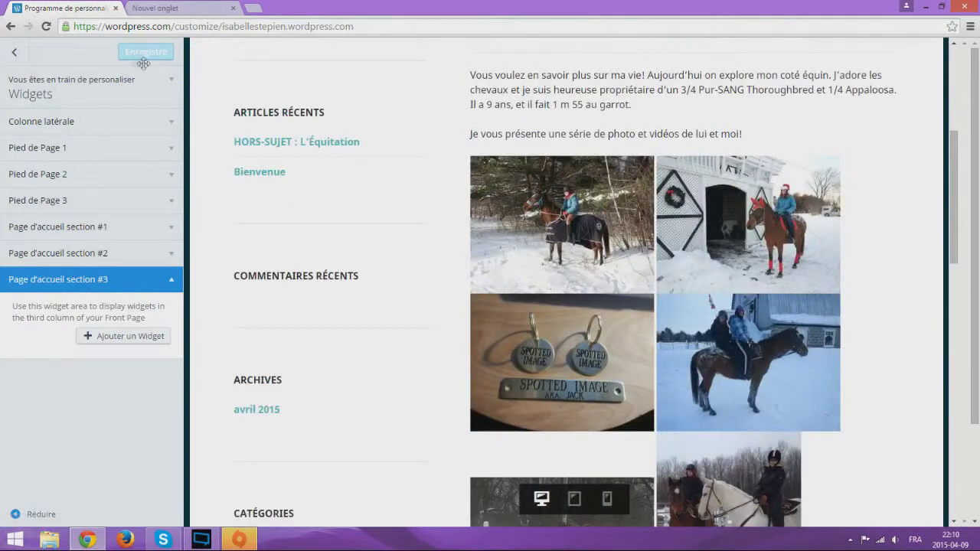
{"action": "scroll", "coordinate": [433, 308], "scroll_direction": "down", "scroll_amount": 6}
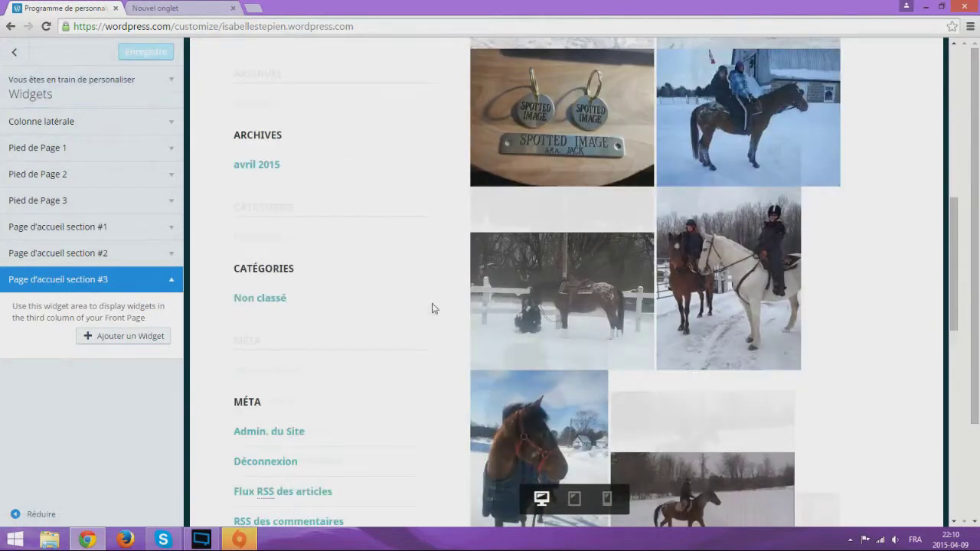
{"action": "scroll", "coordinate": [322, 302], "scroll_direction": "up", "scroll_amount": 8}
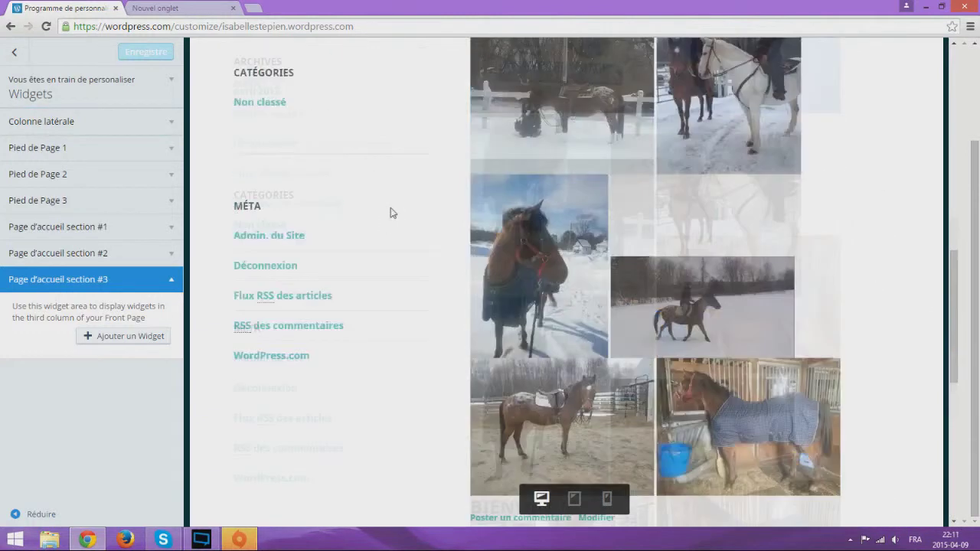
{"action": "scroll", "coordinate": [451, 202], "scroll_direction": "down", "scroll_amount": 8}
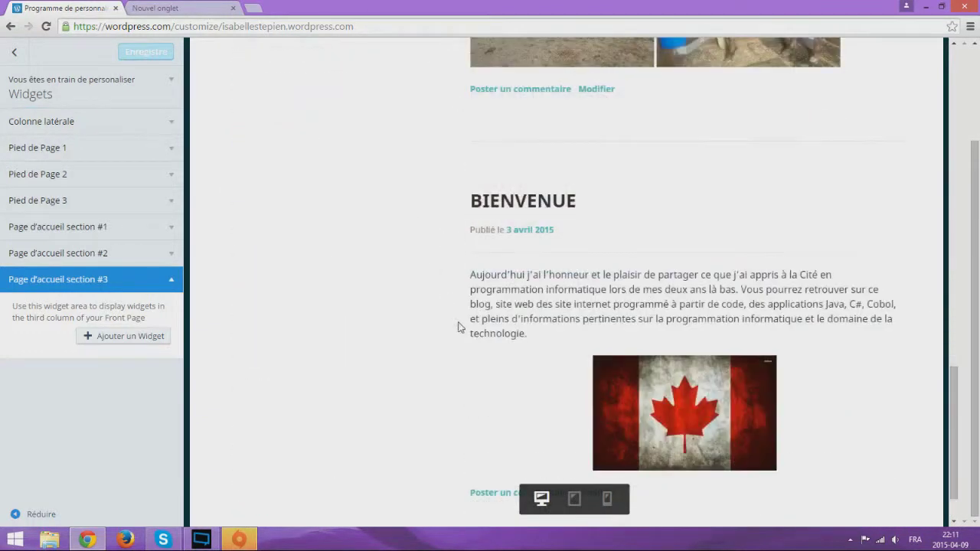
{"action": "scroll", "coordinate": [416, 293], "scroll_direction": "down", "scroll_amount": 1}
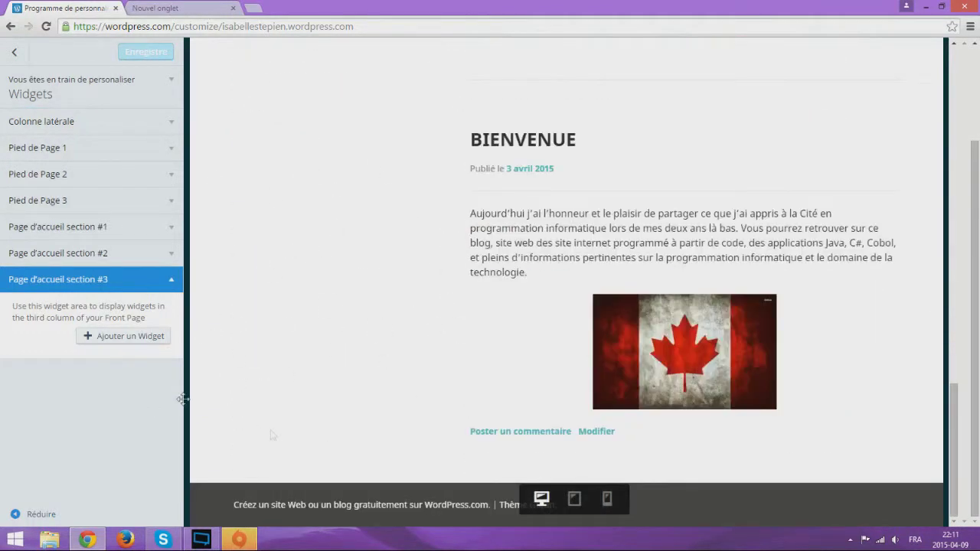
{"action": "scroll", "coordinate": [449, 236], "scroll_direction": "up", "scroll_amount": 8}
{"action": "scroll", "coordinate": [433, 247], "scroll_direction": "down", "scroll_amount": 8}
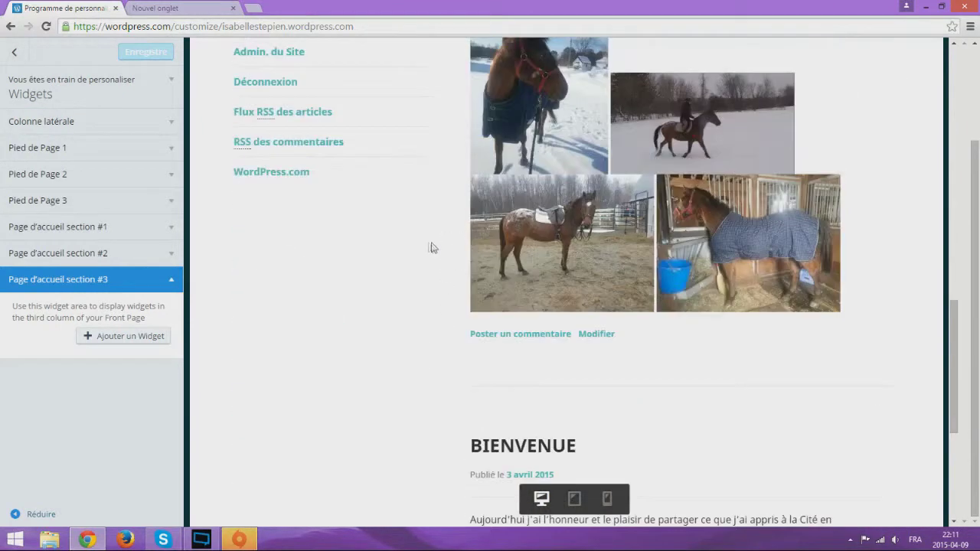
{"action": "scroll", "coordinate": [416, 230], "scroll_direction": "up", "scroll_amount": 12}
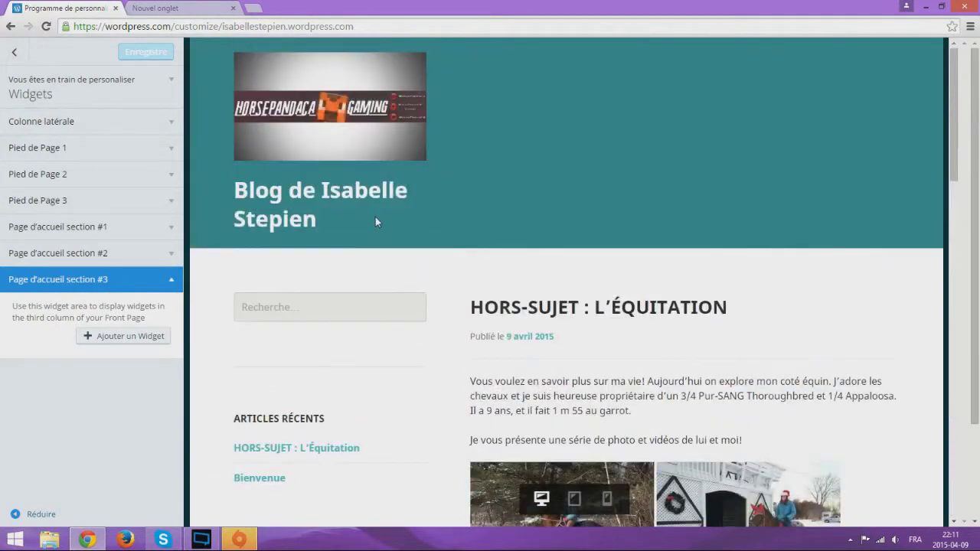
{"action": "scroll", "coordinate": [263, 232], "scroll_direction": "down", "scroll_amount": 12}
{"action": "scroll", "coordinate": [525, 291], "scroll_direction": "up", "scroll_amount": 8}
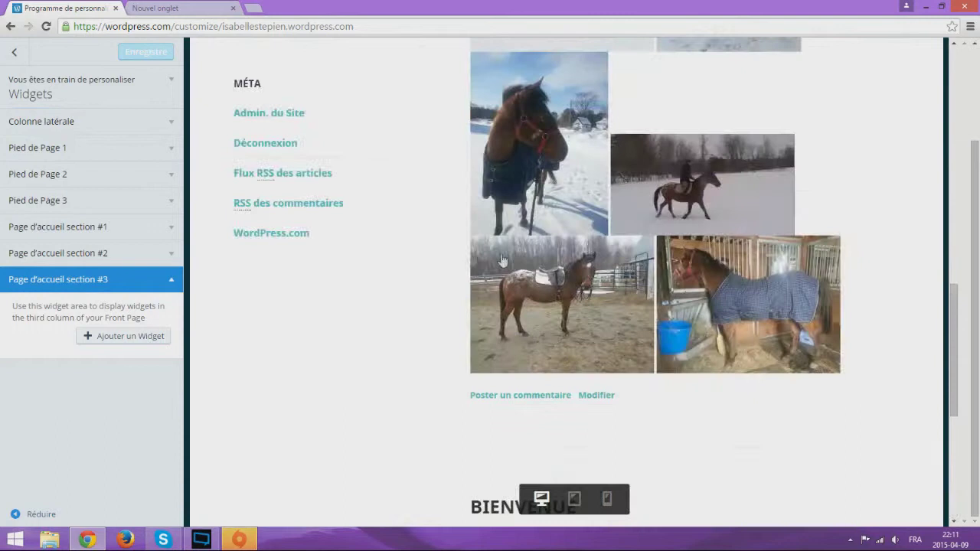
{"action": "scroll", "coordinate": [370, 189], "scroll_direction": "up", "scroll_amount": 3}
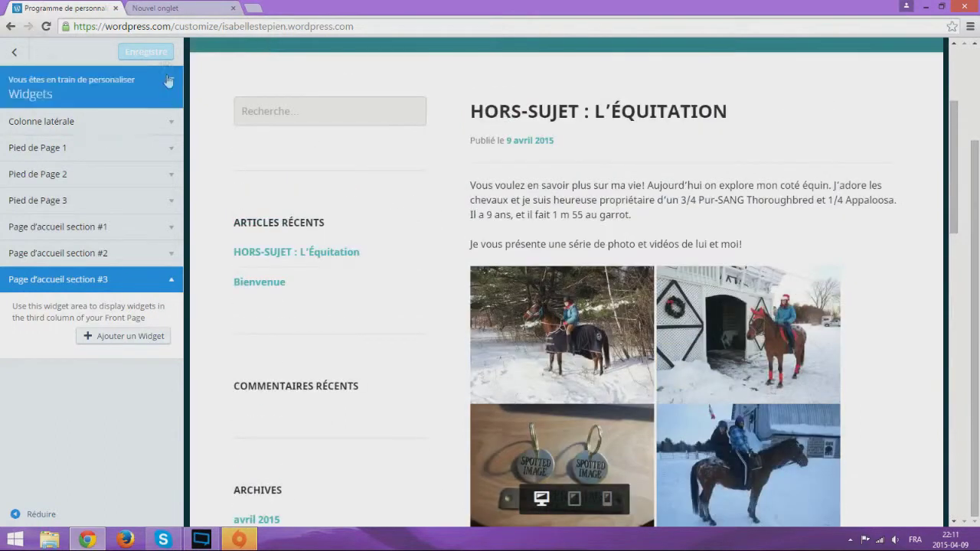
{"action": "left_click", "coordinate": [13, 51]}
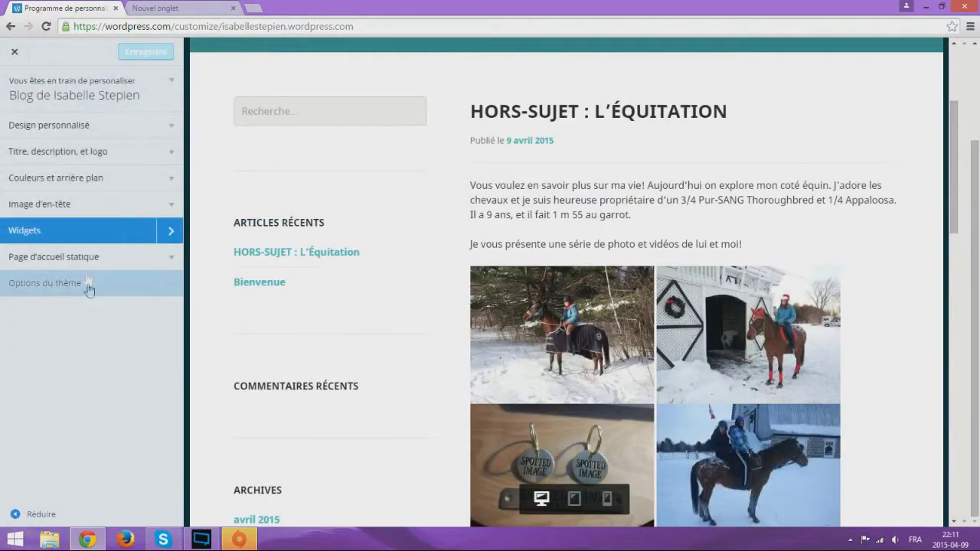
{"action": "left_click", "coordinate": [99, 261]}
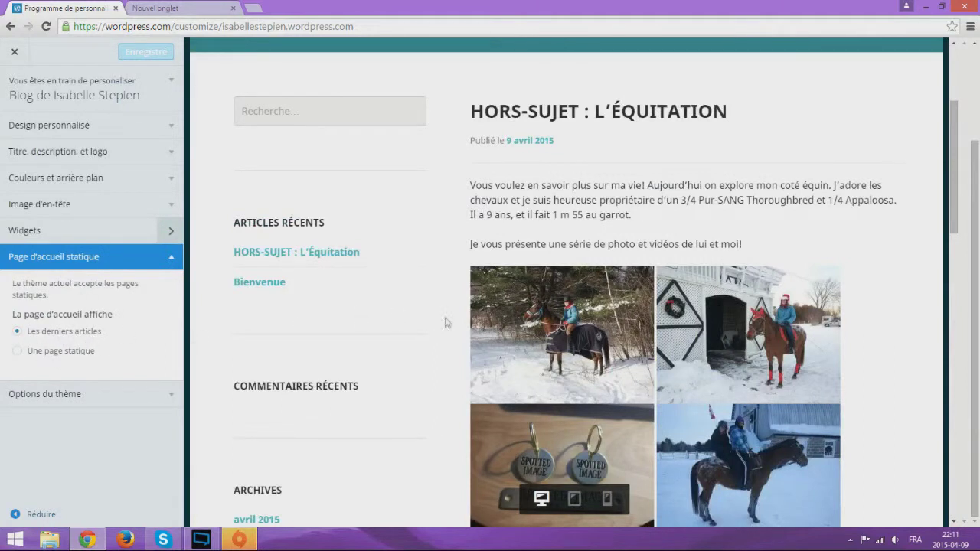
{"action": "scroll", "coordinate": [446, 322], "scroll_direction": "down", "scroll_amount": 10}
{"action": "scroll", "coordinate": [508, 376], "scroll_direction": "down", "scroll_amount": 4}
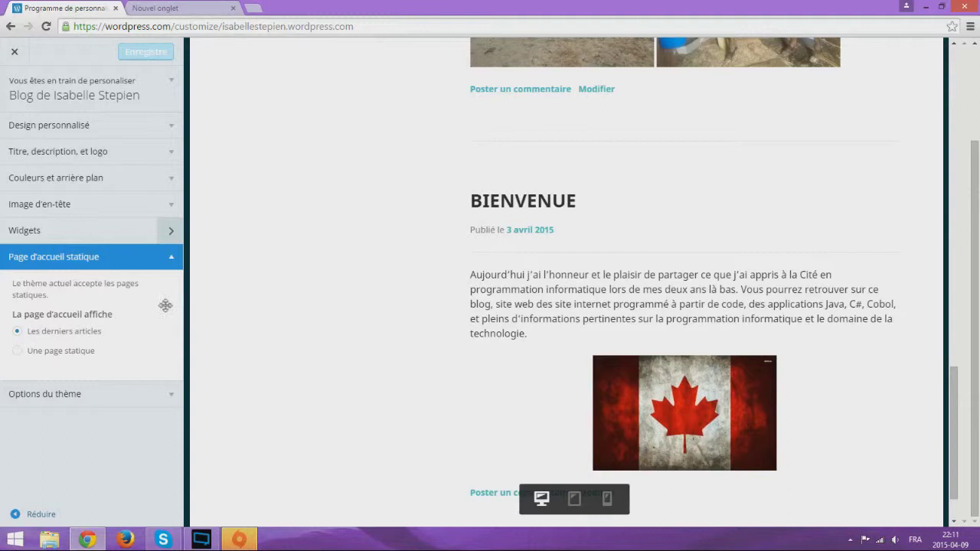
{"action": "scroll", "coordinate": [590, 202], "scroll_direction": "up", "scroll_amount": 5}
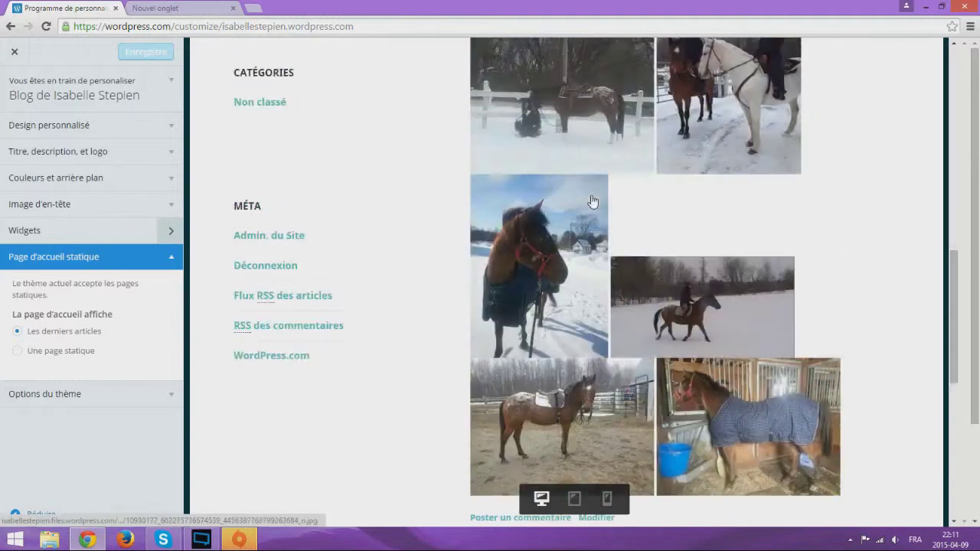
{"action": "scroll", "coordinate": [591, 201], "scroll_direction": "down", "scroll_amount": 6}
{"action": "scroll", "coordinate": [484, 152], "scroll_direction": "up", "scroll_amount": 4}
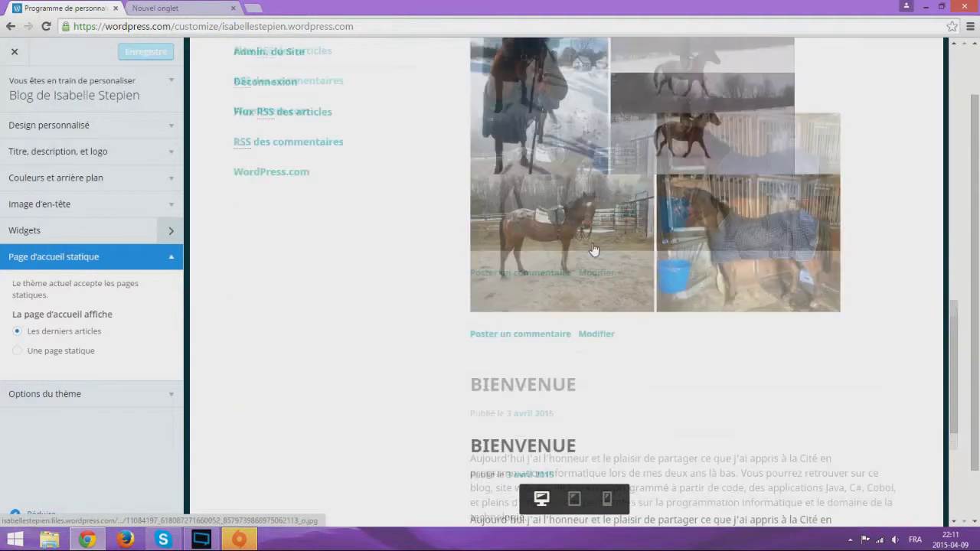
{"action": "scroll", "coordinate": [361, 247], "scroll_direction": "down", "scroll_amount": 4}
{"action": "scroll", "coordinate": [361, 247], "scroll_direction": "up", "scroll_amount": 5}
{"action": "scroll", "coordinate": [631, 223], "scroll_direction": "down", "scroll_amount": 4}
{"action": "scroll", "coordinate": [620, 238], "scroll_direction": "up", "scroll_amount": 1}
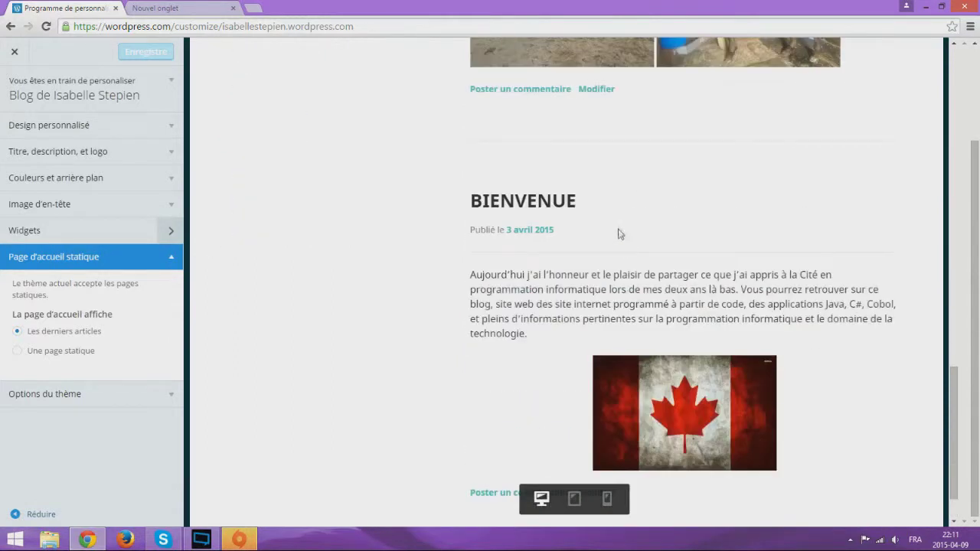
{"action": "scroll", "coordinate": [621, 230], "scroll_direction": "up", "scroll_amount": 2}
{"action": "scroll", "coordinate": [599, 261], "scroll_direction": "up", "scroll_amount": 15}
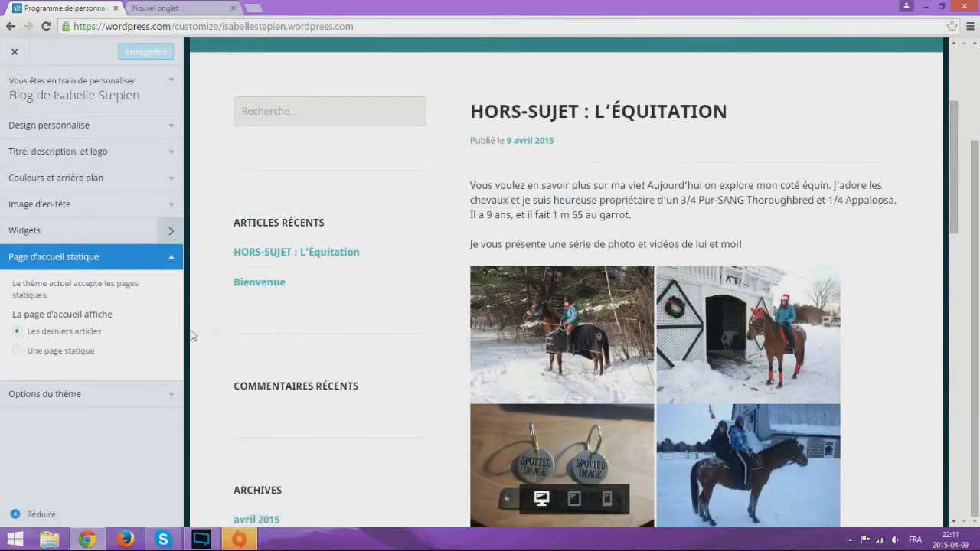
{"action": "left_click", "coordinate": [174, 264]}
In Options du thème, try a right sidebar, then set it back to left
{"action": "left_click", "coordinate": [170, 288]}
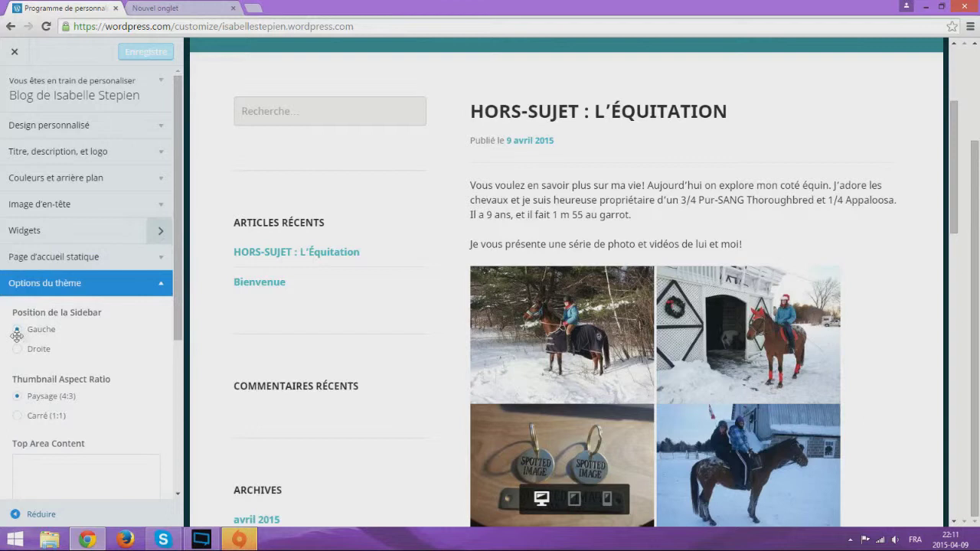
{"action": "scroll", "coordinate": [344, 322], "scroll_direction": "up", "scroll_amount": 2}
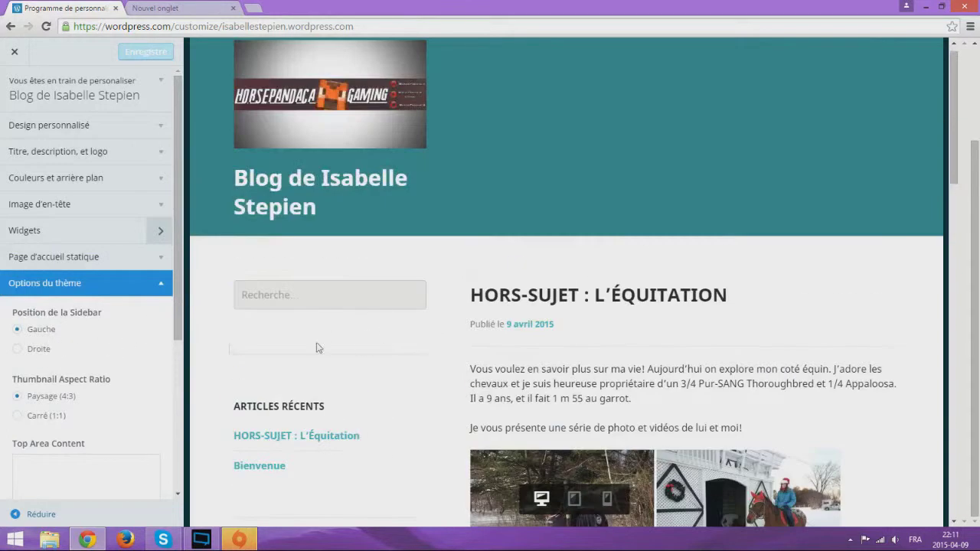
{"action": "left_click", "coordinate": [25, 351]}
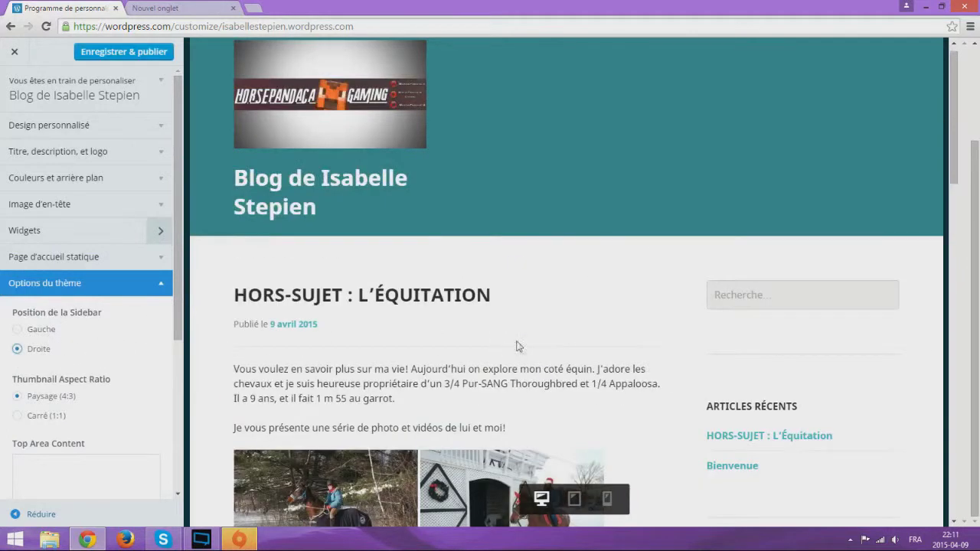
{"action": "scroll", "coordinate": [516, 347], "scroll_direction": "down", "scroll_amount": 2}
{"action": "scroll", "coordinate": [835, 276], "scroll_direction": "down", "scroll_amount": 2}
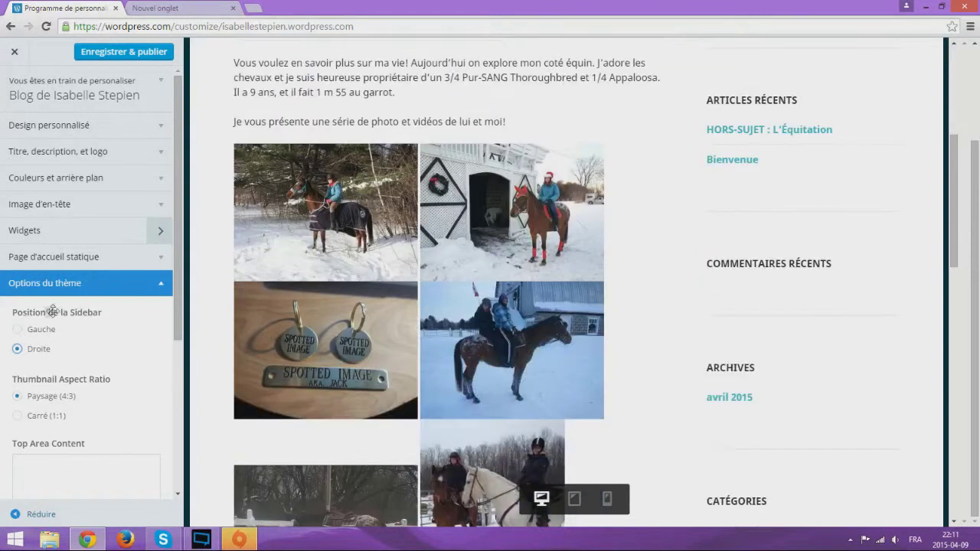
{"action": "left_click", "coordinate": [20, 333]}
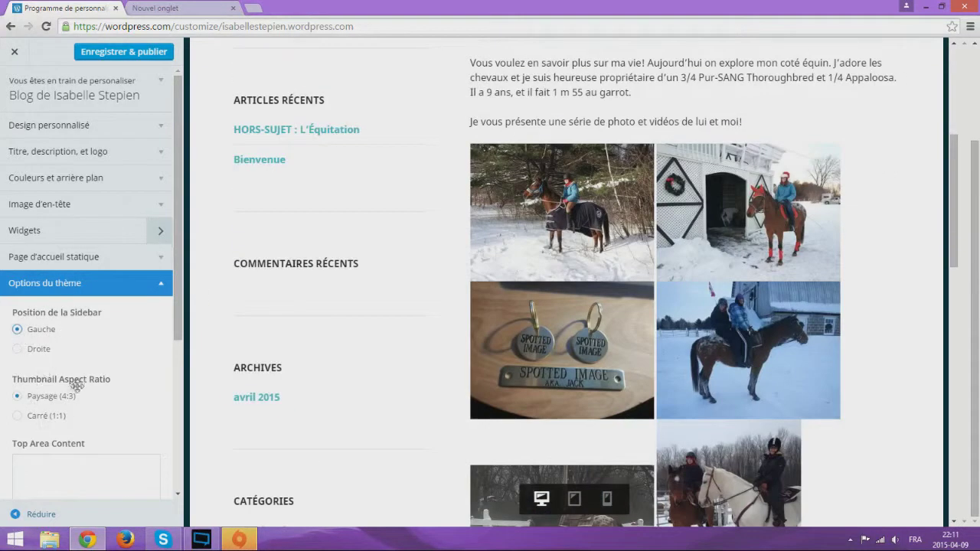
Try square 1:1 post thumbnails, then revert to landscape 4:3
{"action": "left_click", "coordinate": [17, 416]}
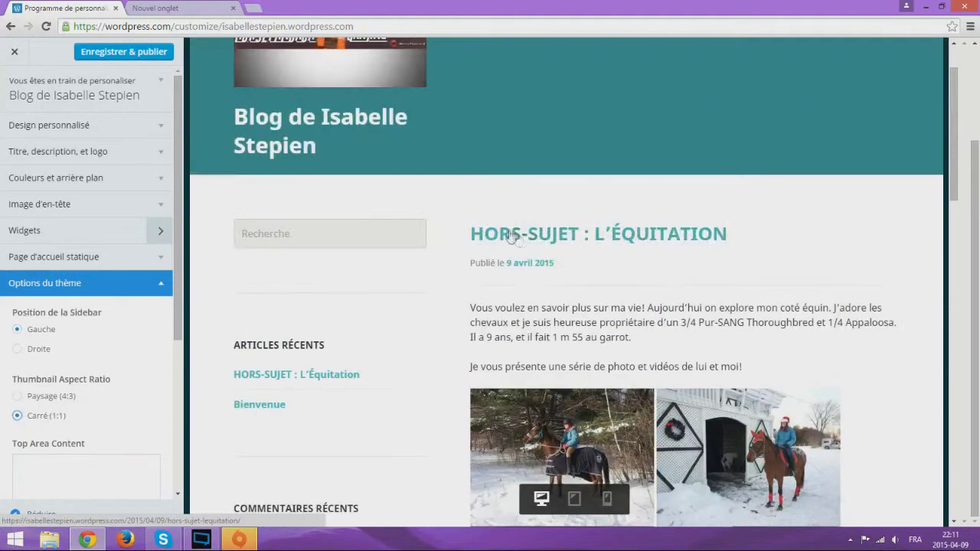
{"action": "scroll", "coordinate": [487, 276], "scroll_direction": "down", "scroll_amount": 3}
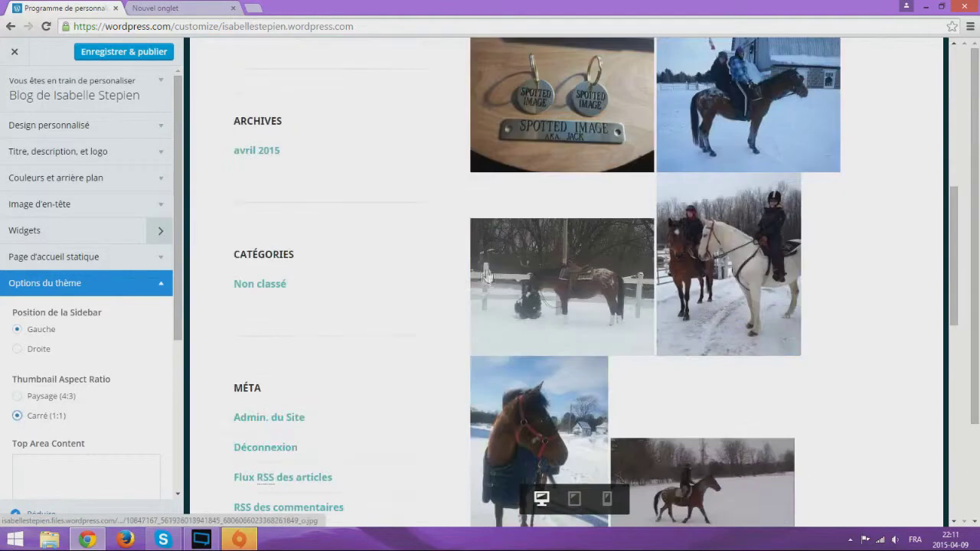
{"action": "left_click", "coordinate": [52, 400]}
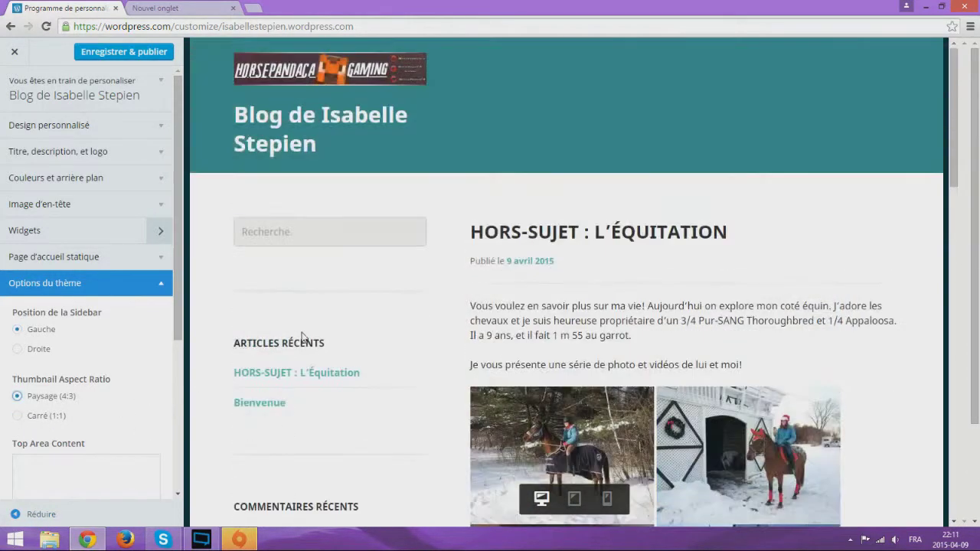
{"action": "scroll", "coordinate": [139, 422], "scroll_direction": "down", "scroll_amount": 3}
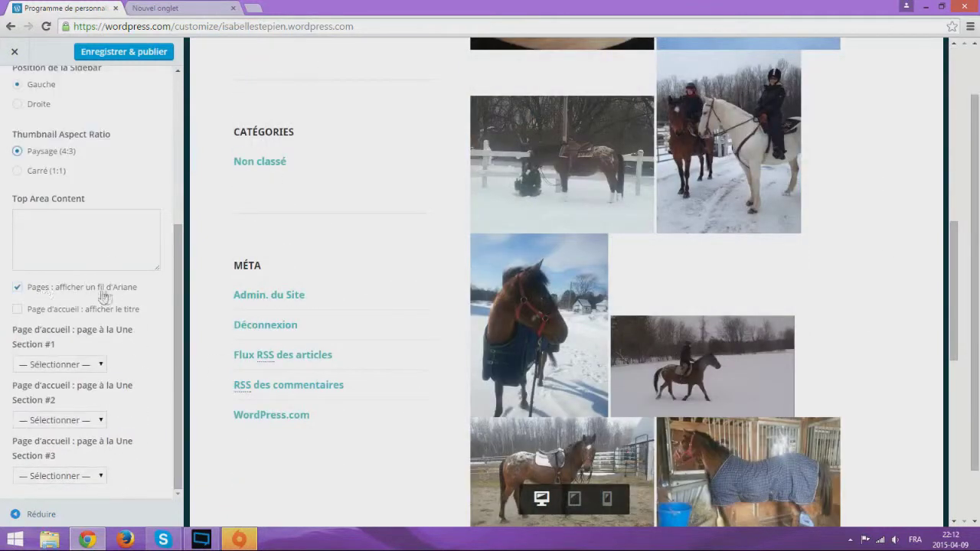
{"action": "scroll", "coordinate": [401, 286], "scroll_direction": "up", "scroll_amount": 8}
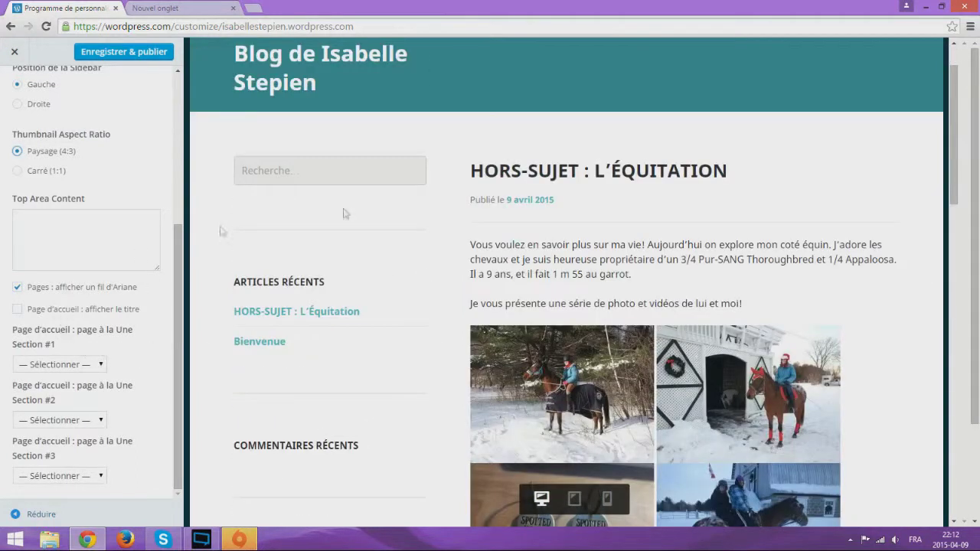
{"action": "scroll", "coordinate": [343, 213], "scroll_direction": "up", "scroll_amount": 2}
{"action": "left_click_drag", "start_coordinate": [234, 197], "coordinate": [635, 230]}
{"action": "left_click", "coordinate": [452, 212]}
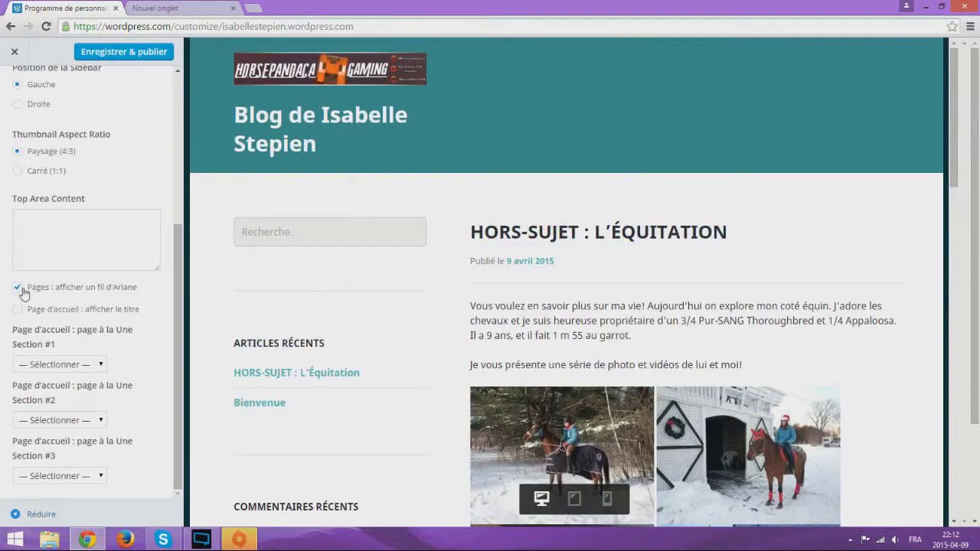
Set front-page Section #1 to the À propos page and leave Section #2 unset
{"action": "left_click", "coordinate": [100, 366]}
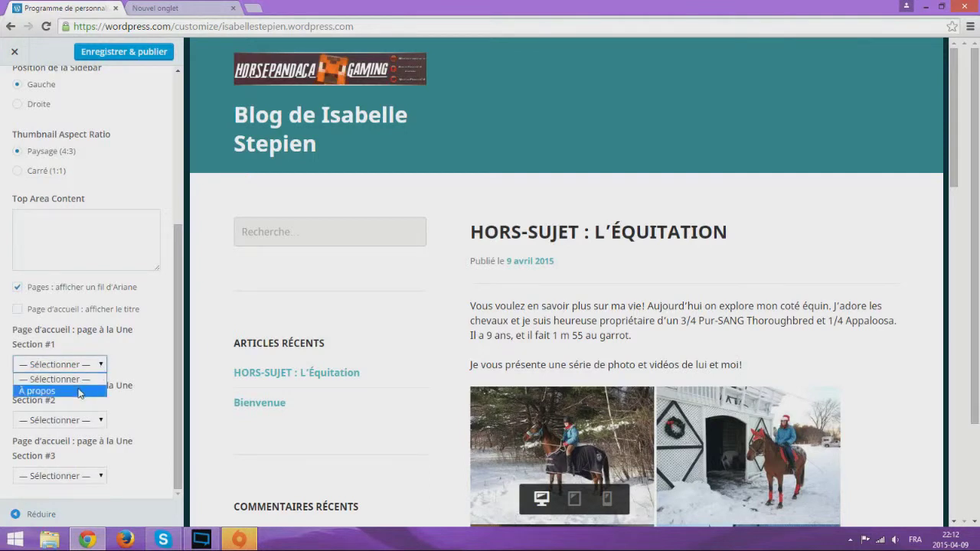
{"action": "left_click", "coordinate": [80, 391]}
{"action": "left_click", "coordinate": [80, 420]}
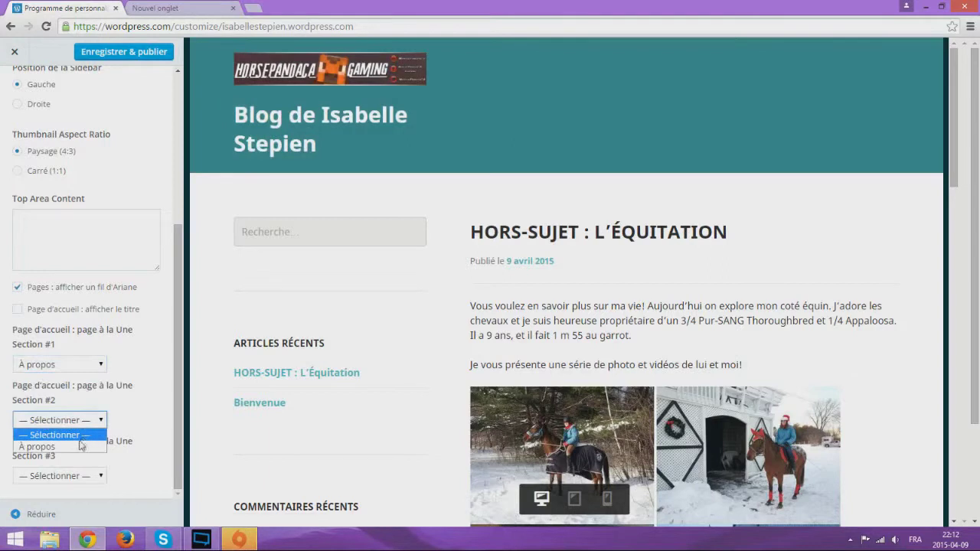
{"action": "scroll", "coordinate": [117, 426], "scroll_direction": "up", "scroll_amount": 2}
{"action": "scroll", "coordinate": [448, 360], "scroll_direction": "down", "scroll_amount": 3}
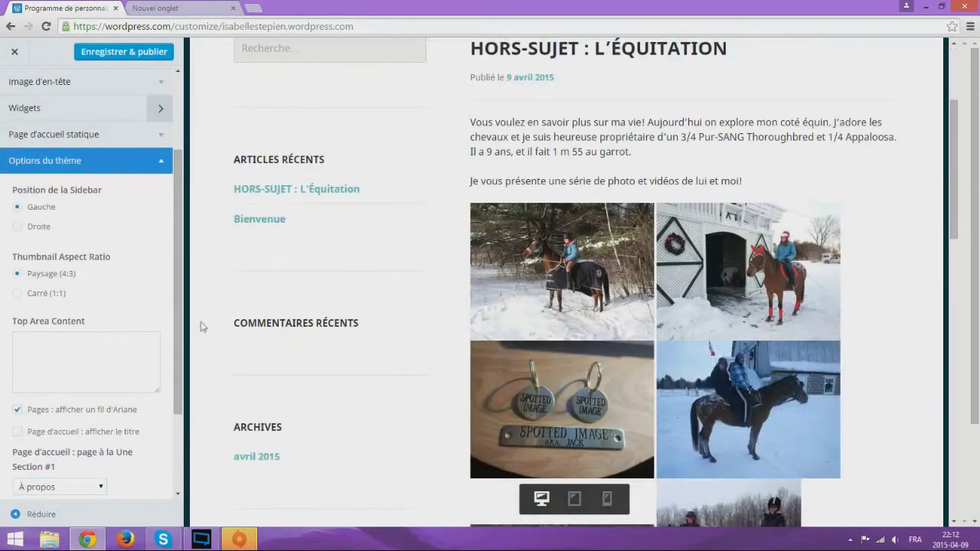
{"action": "scroll", "coordinate": [85, 407], "scroll_direction": "down", "scroll_amount": 2}
{"action": "left_click", "coordinate": [102, 421]}
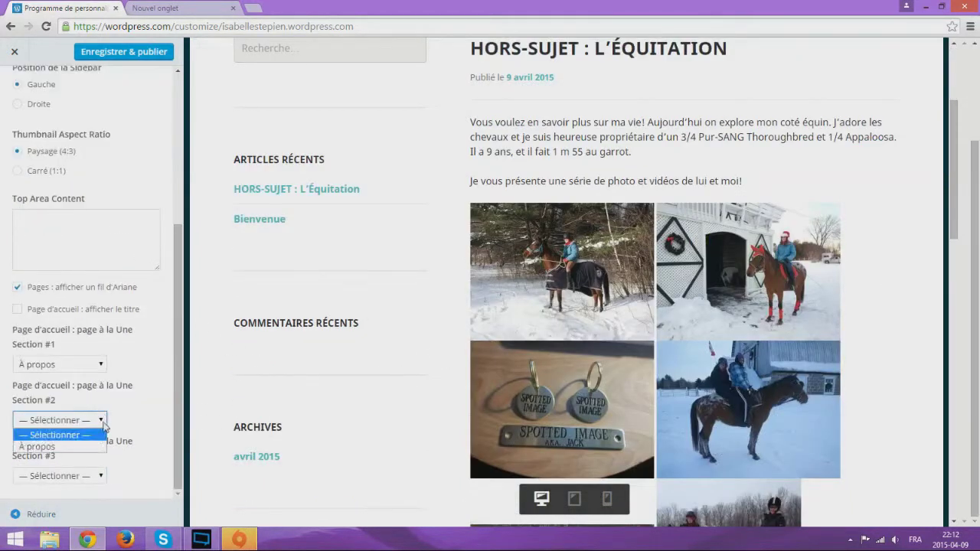
{"action": "left_click", "coordinate": [135, 410]}
Reset Section #1, reassign it to À propos, and collapse Options du thème
{"action": "scroll", "coordinate": [838, 237], "scroll_direction": "up", "scroll_amount": 3}
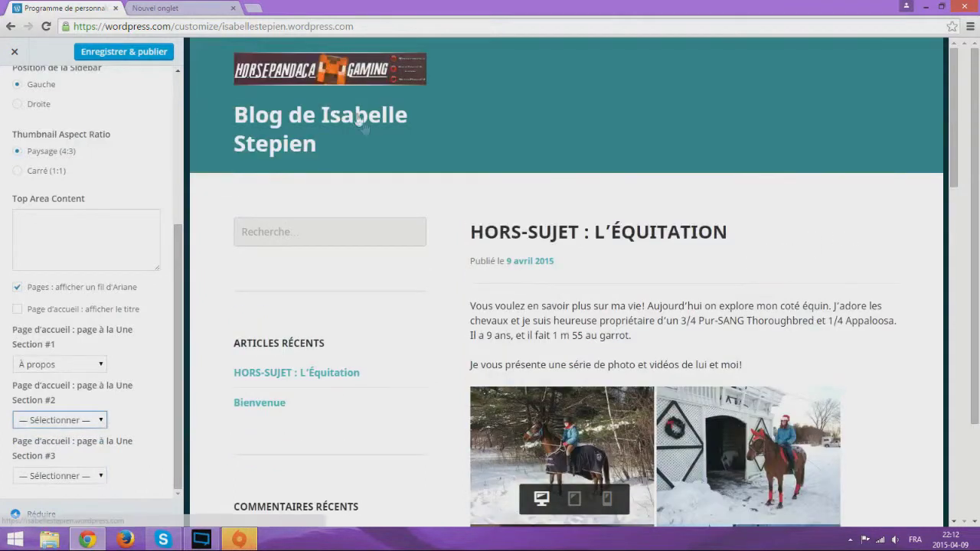
{"action": "left_click", "coordinate": [92, 364]}
{"action": "left_click", "coordinate": [76, 377]}
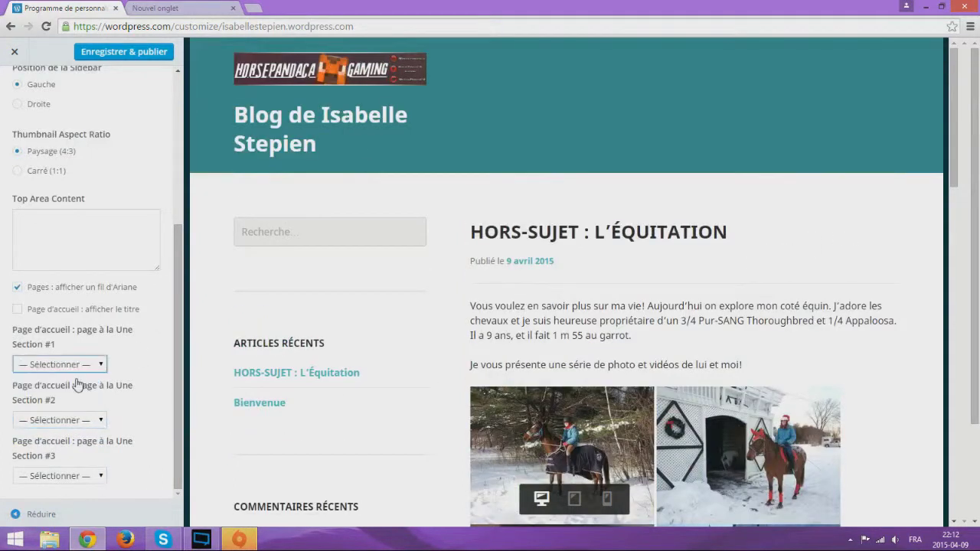
{"action": "left_click", "coordinate": [99, 370]}
{"action": "left_click", "coordinate": [42, 392]}
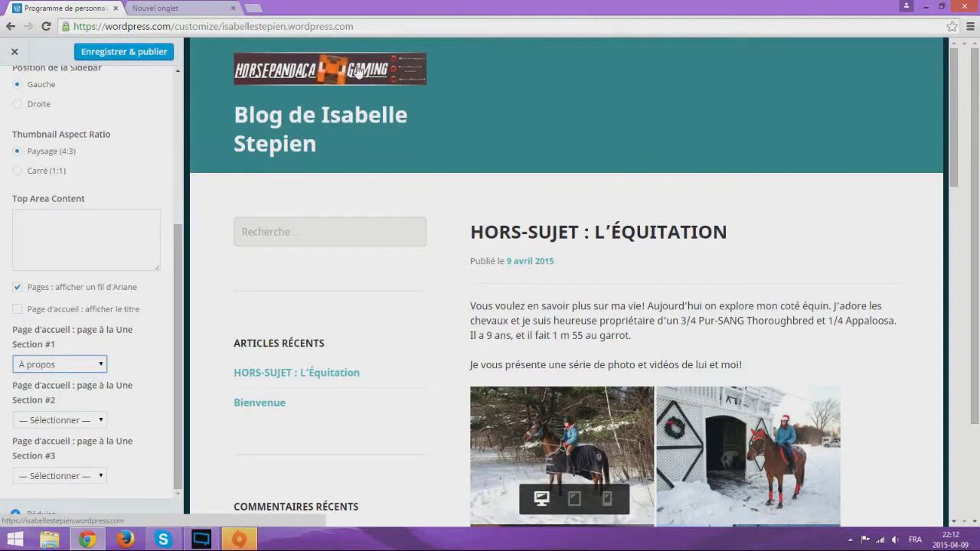
{"action": "left_click", "coordinate": [168, 250]}
{"action": "left_click_drag", "start_coordinate": [177, 331], "coordinate": [192, 222]}
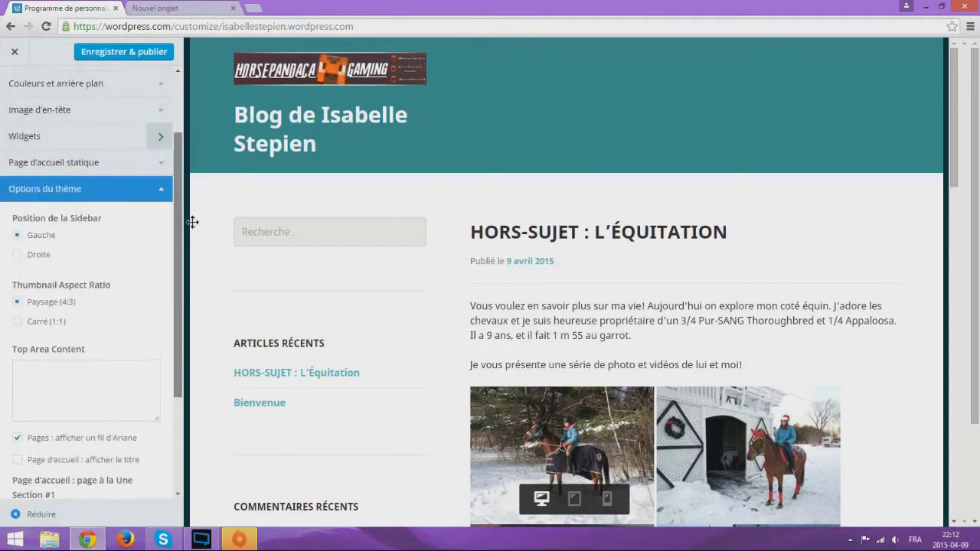
{"action": "scroll", "coordinate": [153, 230], "scroll_direction": "down", "scroll_amount": 1}
{"action": "left_click", "coordinate": [162, 137]}
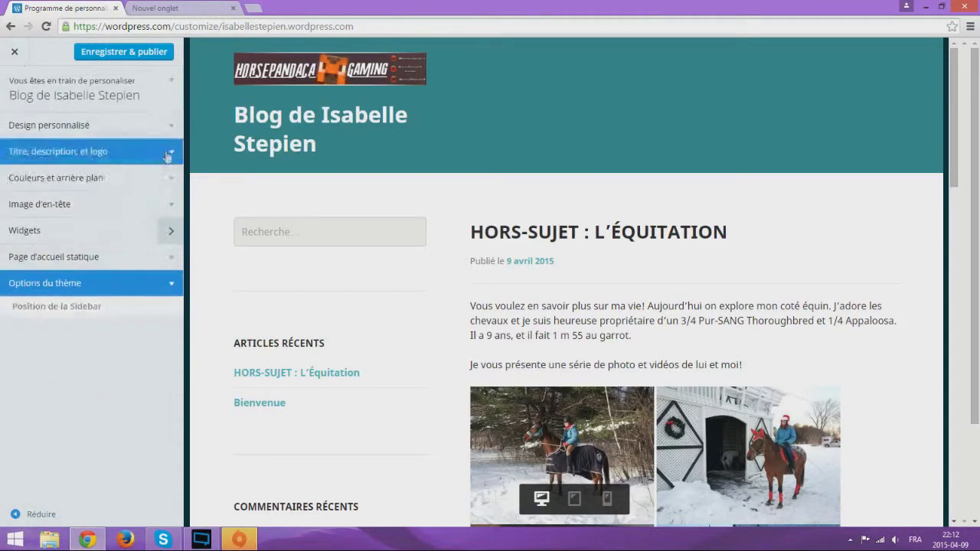
Publish the customizer changes and close the customizer to reach the Stats page
{"action": "left_click", "coordinate": [142, 60]}
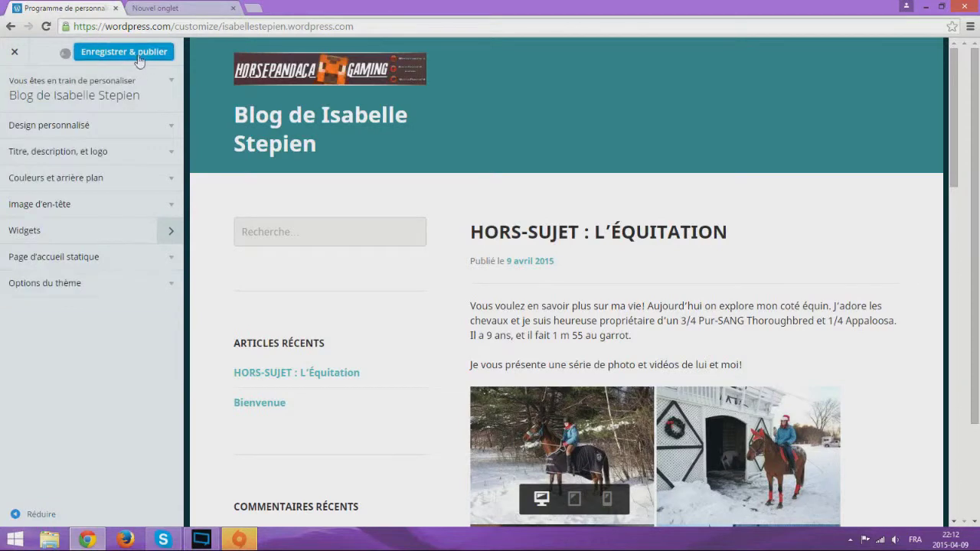
{"action": "scroll", "coordinate": [406, 192], "scroll_direction": "down", "scroll_amount": 10}
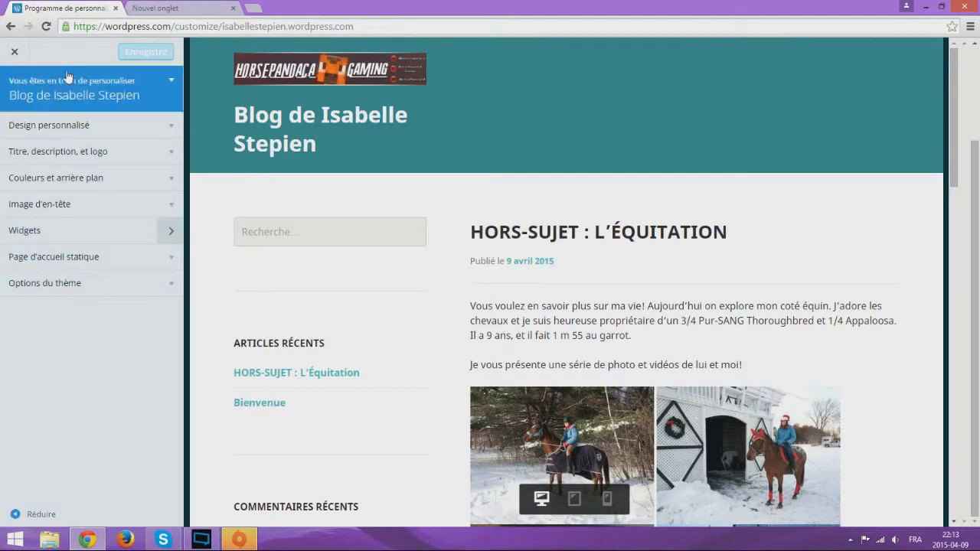
{"action": "left_click", "coordinate": [14, 51]}
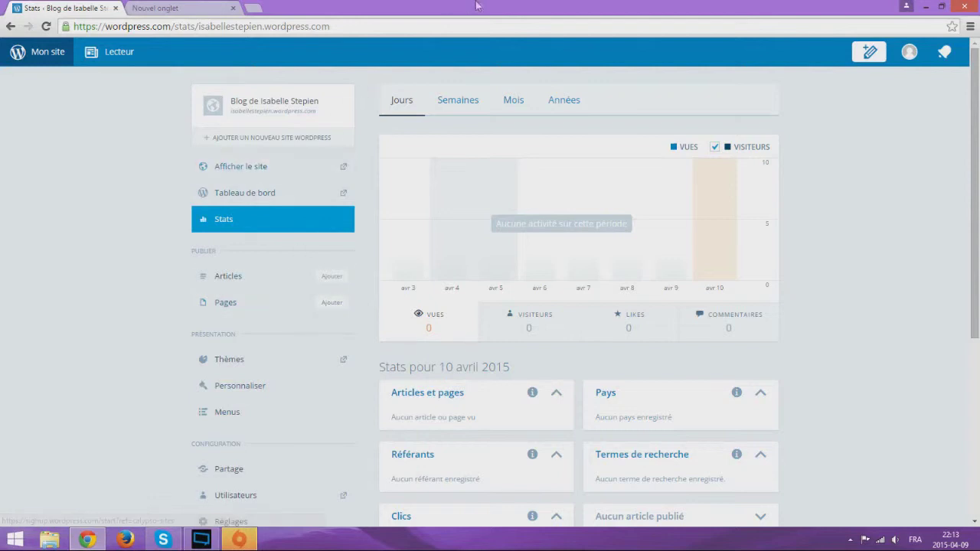
Switch from the Stats page to the blank new browser tab
{"action": "left_click_drag", "start_coordinate": [242, 88], "coordinate": [920, 325]}
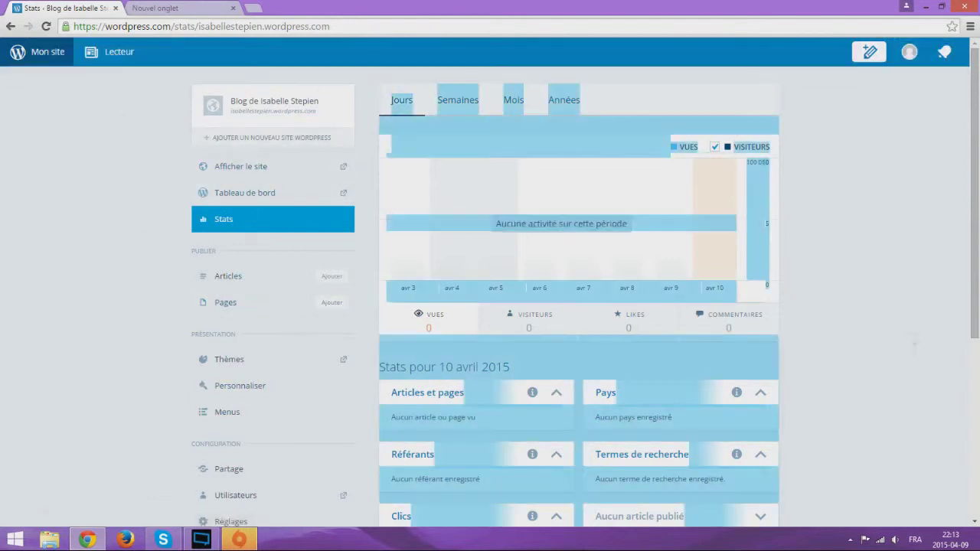
{"action": "left_click", "coordinate": [743, 95]}
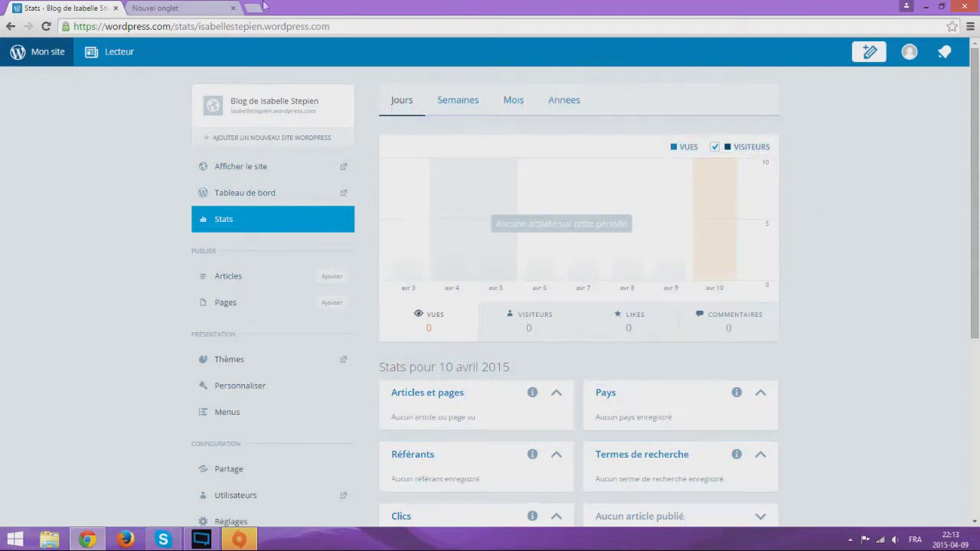
{"action": "left_click", "coordinate": [183, 8]}
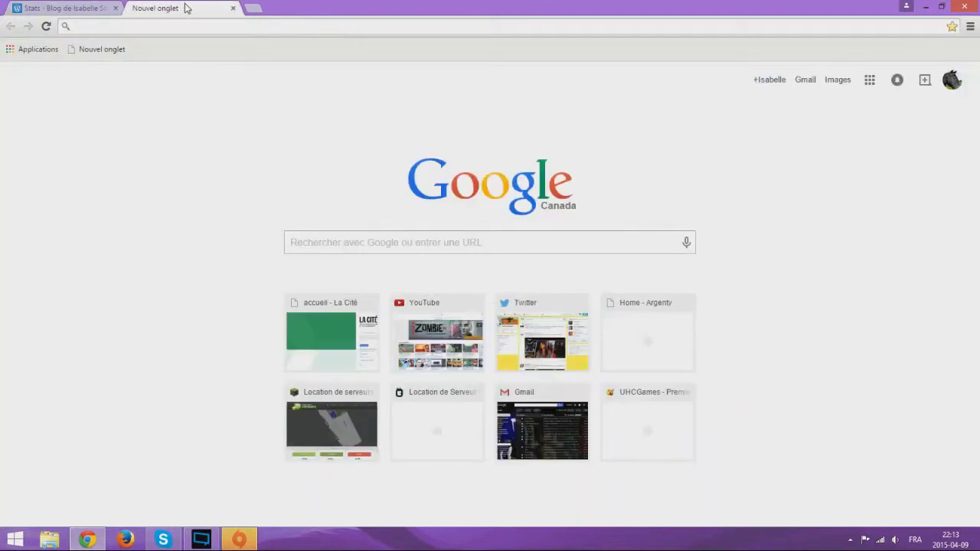
Open the La Cité portal from the new tab, sign in, and open Mes courriels webmail
{"action": "left_click", "coordinate": [329, 323]}
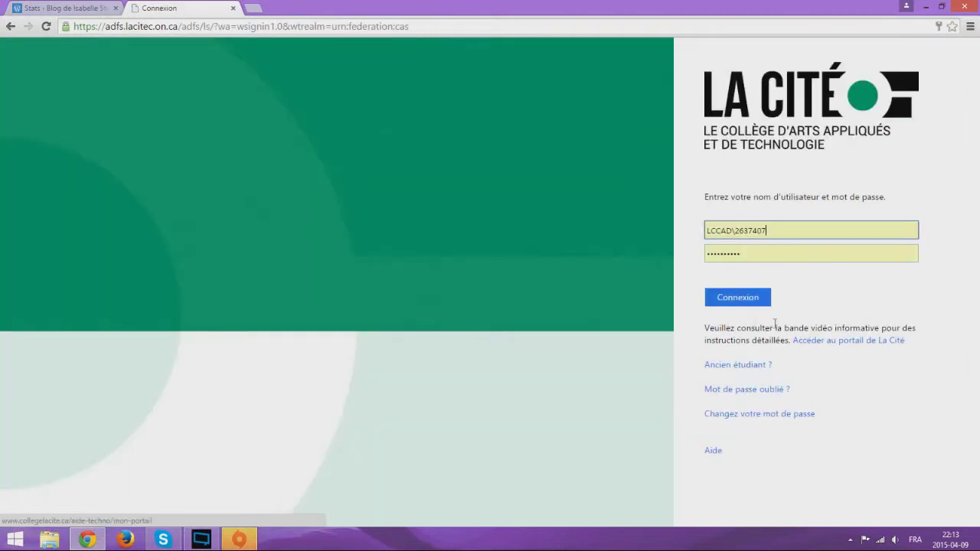
{"action": "left_click", "coordinate": [738, 301]}
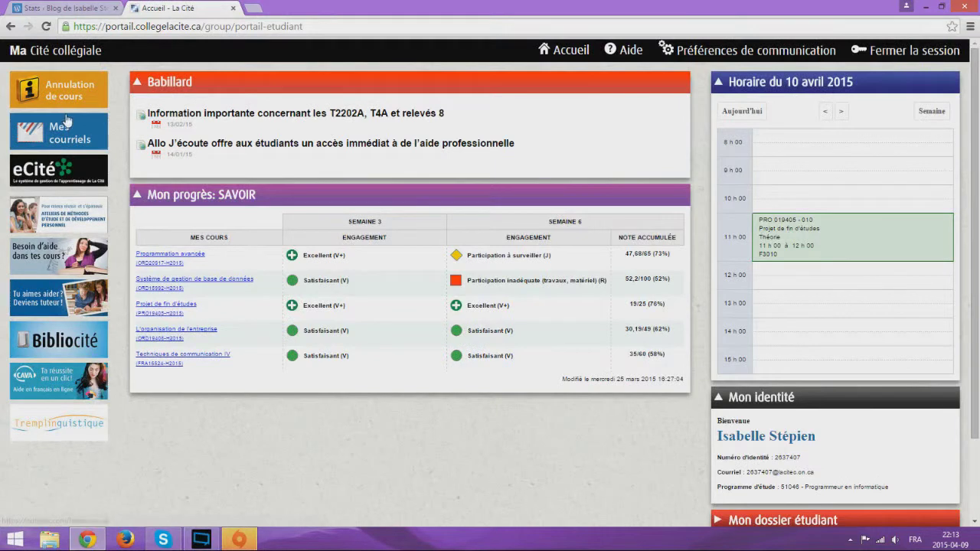
{"action": "left_click", "coordinate": [29, 137]}
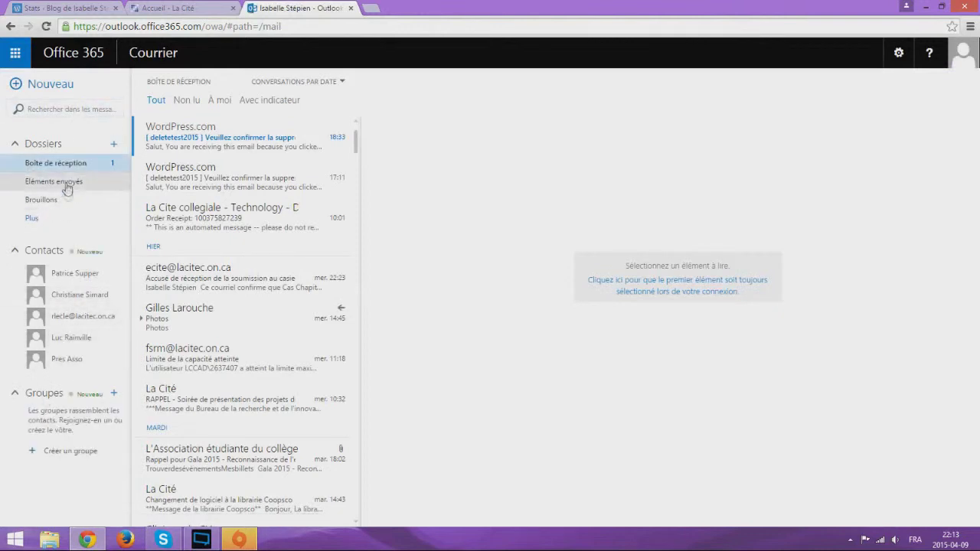
Browse the junk folder and inbox, reading recent WordPress.com and La Cité messages
{"action": "left_click", "coordinate": [75, 220]}
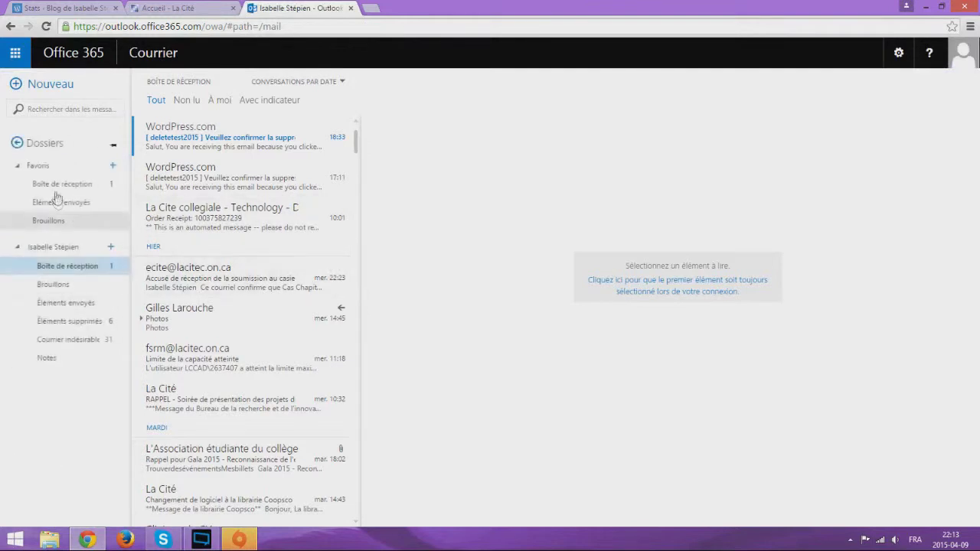
{"action": "left_click", "coordinate": [76, 340]}
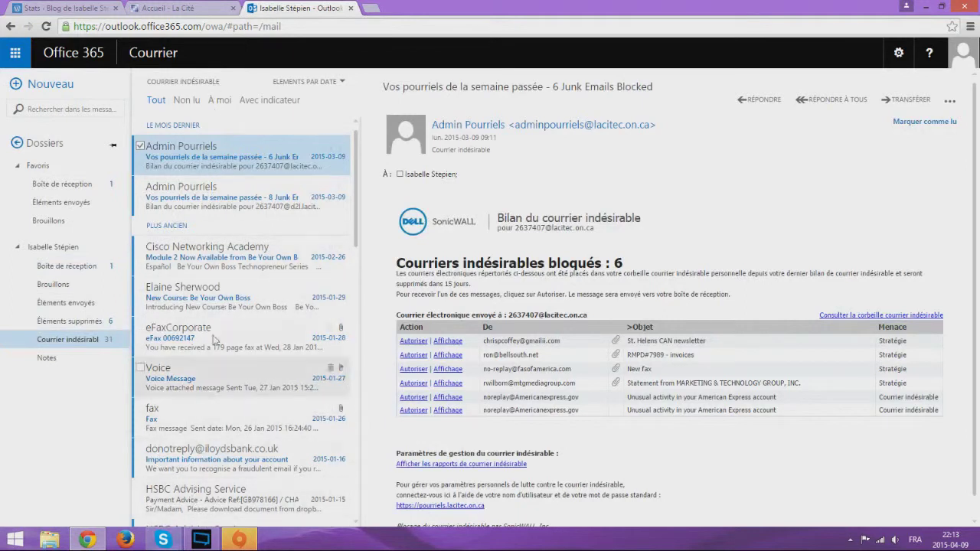
{"action": "left_click", "coordinate": [76, 266]}
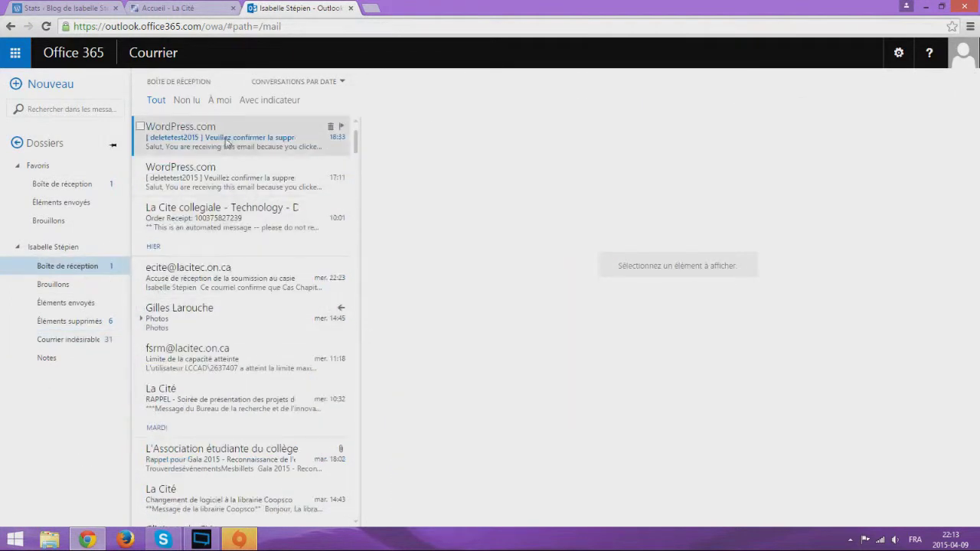
{"action": "left_click", "coordinate": [226, 142]}
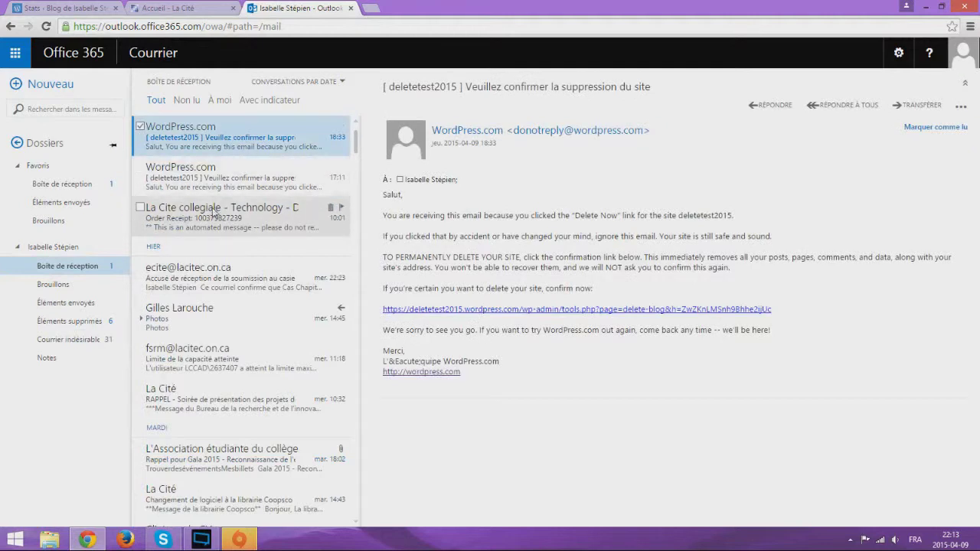
{"action": "left_click", "coordinate": [228, 210]}
{"action": "key", "text": "Up"}
{"action": "left_click", "coordinate": [213, 230]}
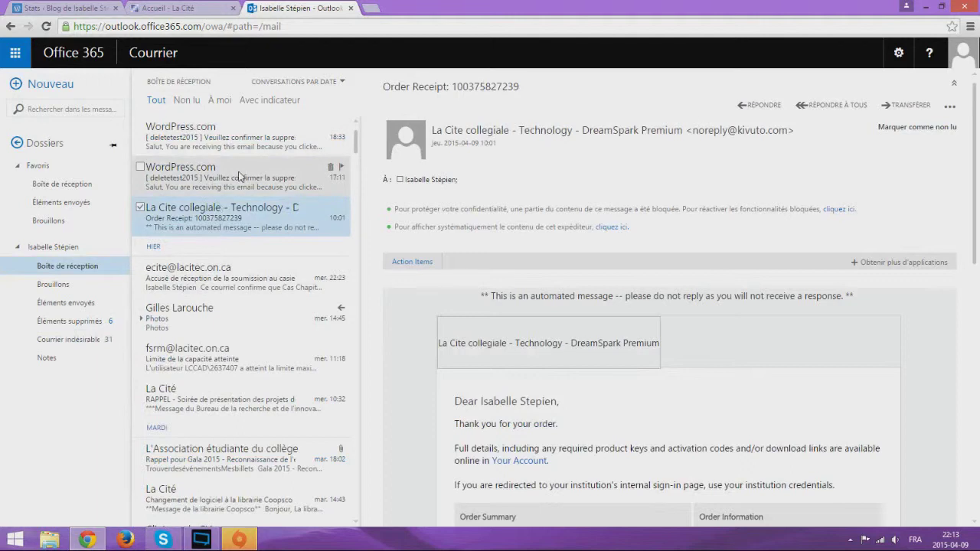
Read the WordPress.com address confirmation email, then close webmail and return to Stats
{"action": "scroll", "coordinate": [268, 261], "scroll_direction": "down", "scroll_amount": 10}
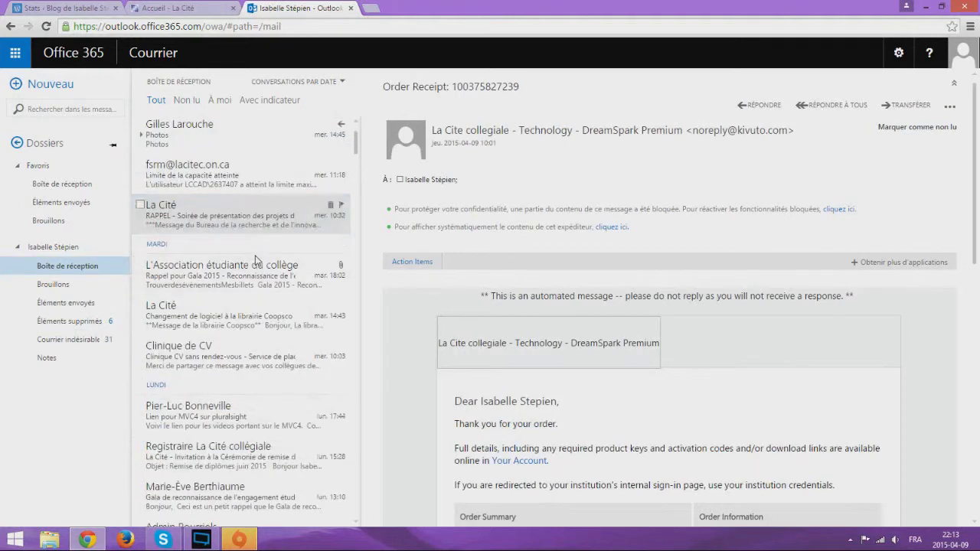
{"action": "scroll", "coordinate": [256, 263], "scroll_direction": "down", "scroll_amount": 3}
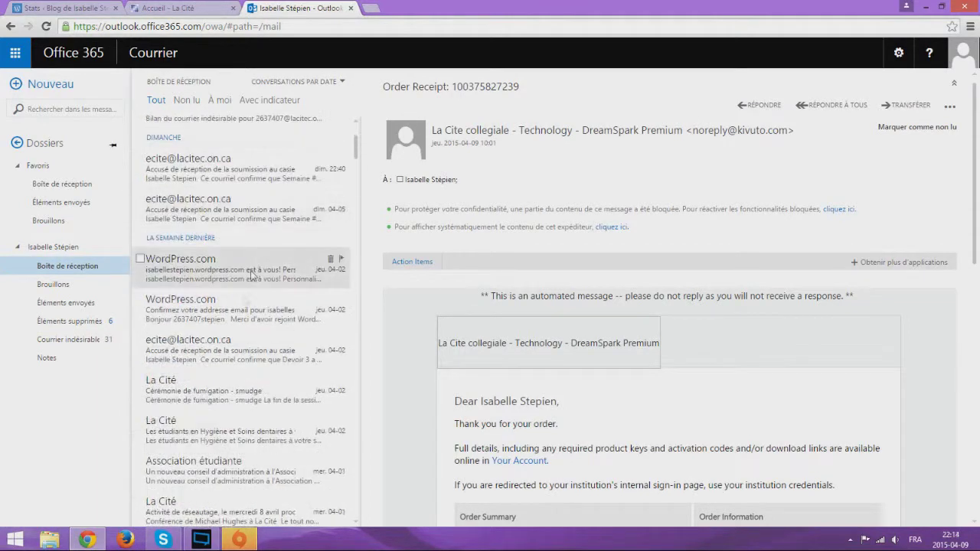
{"action": "left_click", "coordinate": [242, 322]}
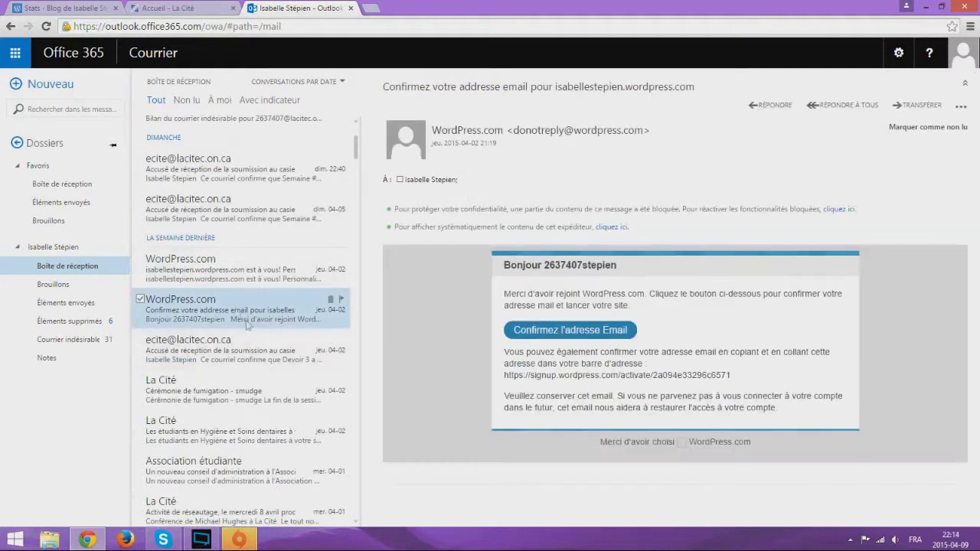
{"action": "left_click_drag", "start_coordinate": [655, 138], "coordinate": [455, 142]}
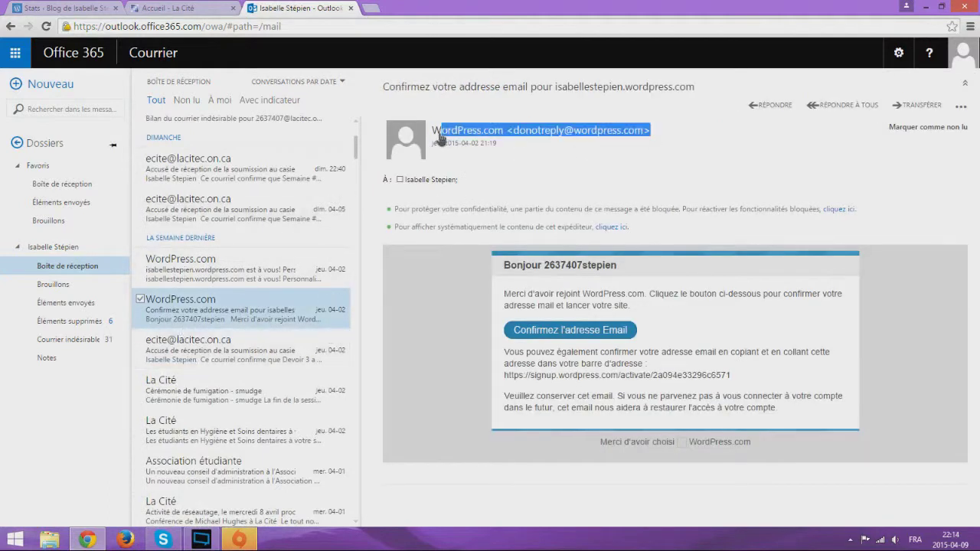
{"action": "left_click", "coordinate": [441, 132]}
{"action": "left_click_drag", "start_coordinate": [420, 86], "coordinate": [677, 87]}
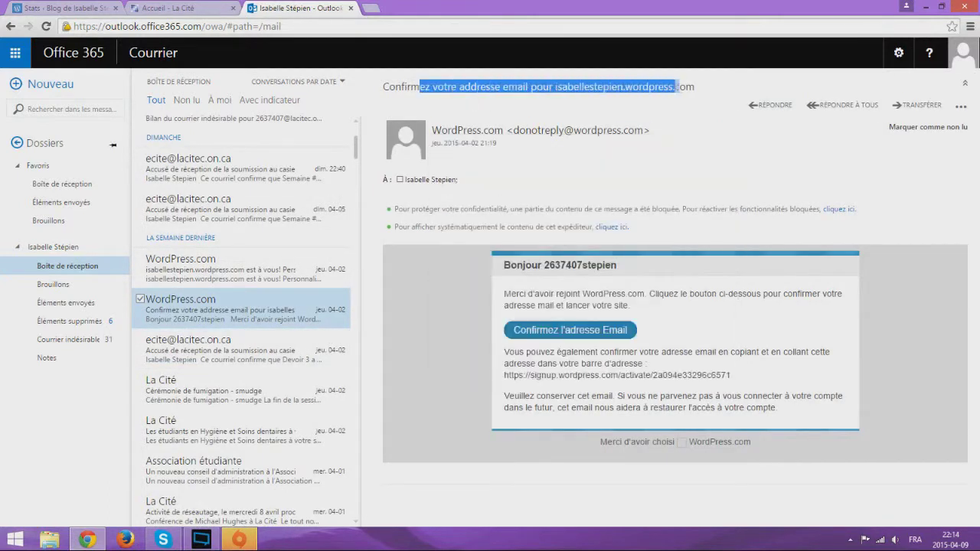
{"action": "triple_click", "coordinate": [705, 91]}
{"action": "left_click", "coordinate": [707, 93]}
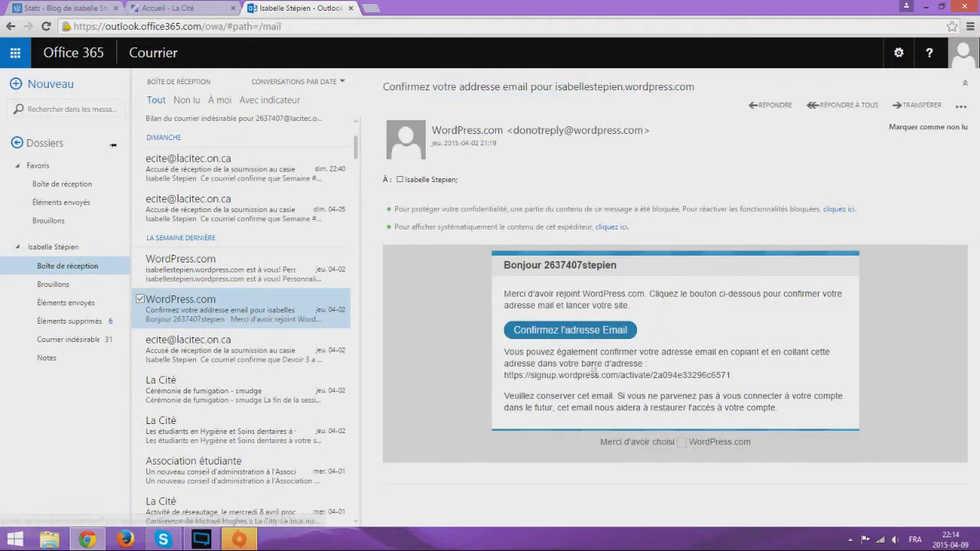
{"action": "left_click", "coordinate": [351, 8]}
{"action": "left_click", "coordinate": [68, 7]}
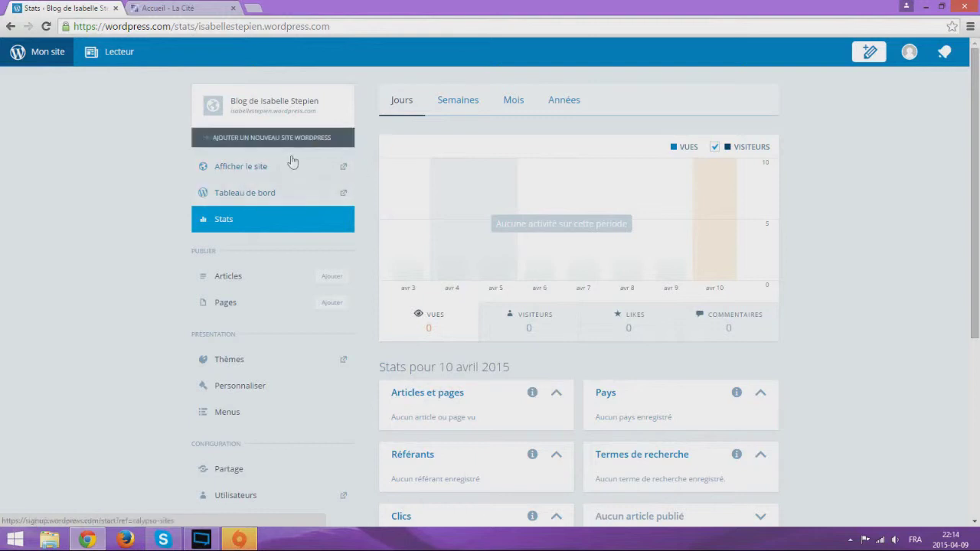
{"action": "left_click", "coordinate": [256, 171]}
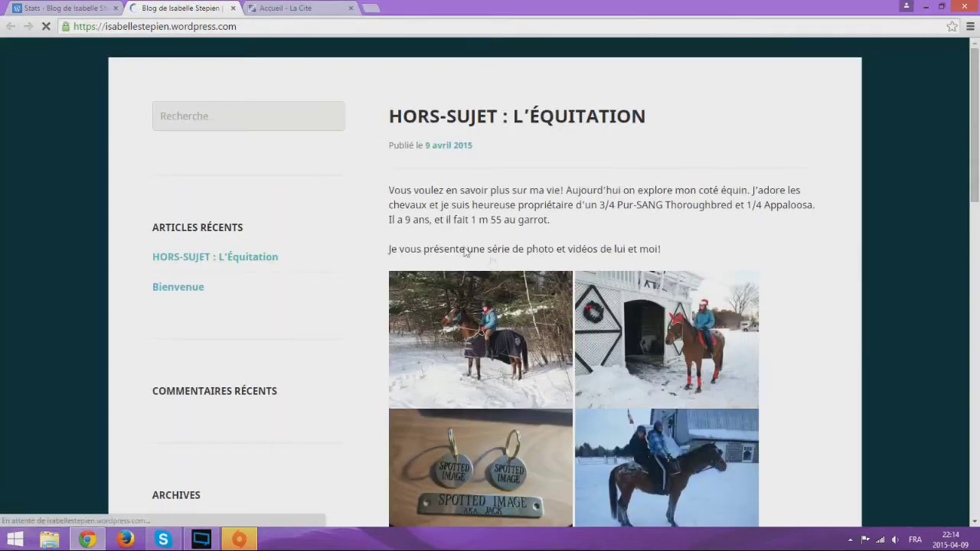
{"action": "scroll", "coordinate": [539, 291], "scroll_direction": "down", "scroll_amount": 5}
{"action": "scroll", "coordinate": [164, 344], "scroll_direction": "down", "scroll_amount": 8}
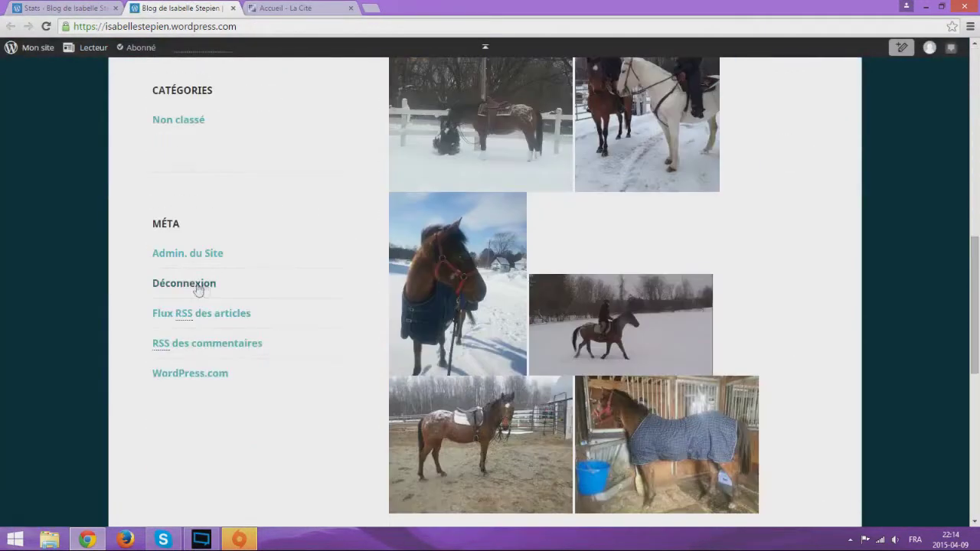
{"action": "scroll", "coordinate": [314, 322], "scroll_direction": "up", "scroll_amount": 12}
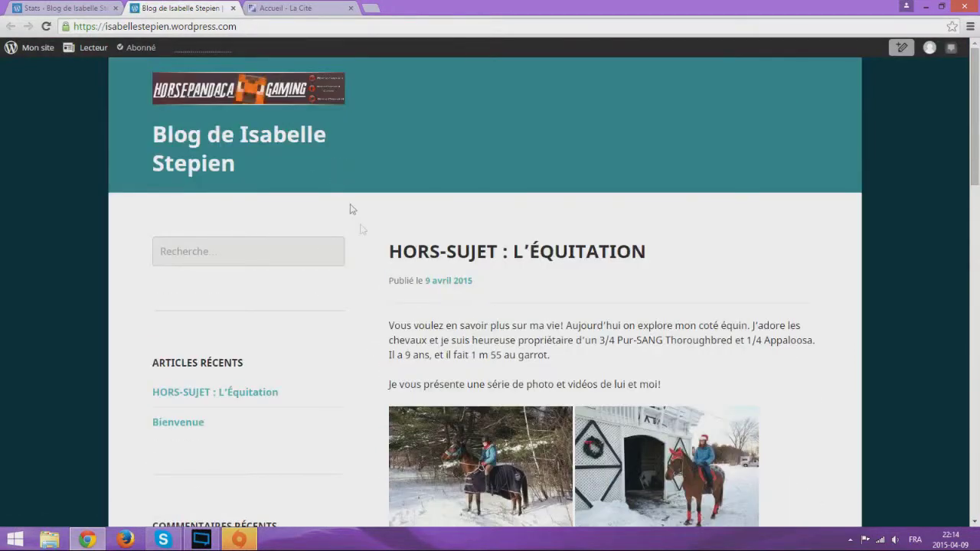
{"action": "scroll", "coordinate": [339, 191], "scroll_direction": "down", "scroll_amount": 15}
{"action": "scroll", "coordinate": [387, 278], "scroll_direction": "up", "scroll_amount": 5}
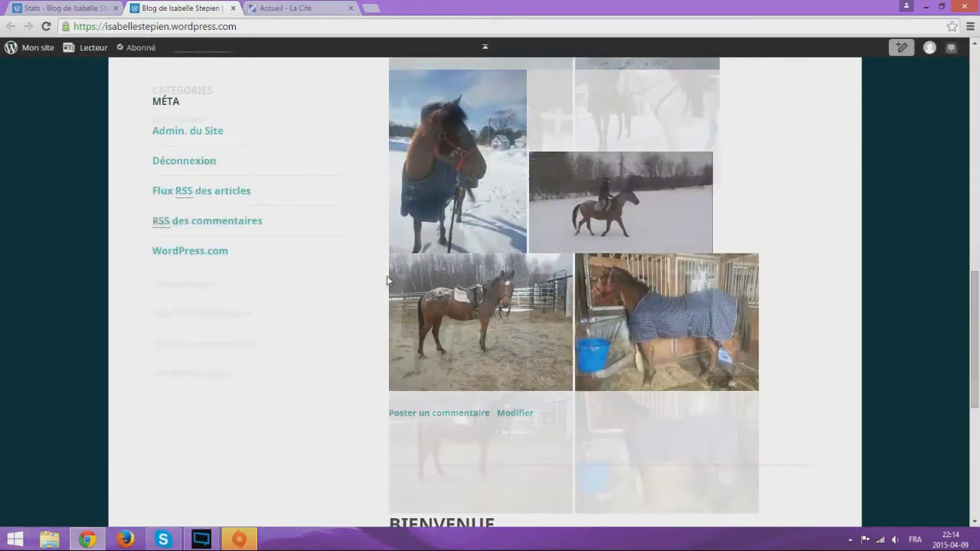
{"action": "scroll", "coordinate": [387, 281], "scroll_direction": "up", "scroll_amount": 6}
{"action": "left_click", "coordinate": [233, 8]}
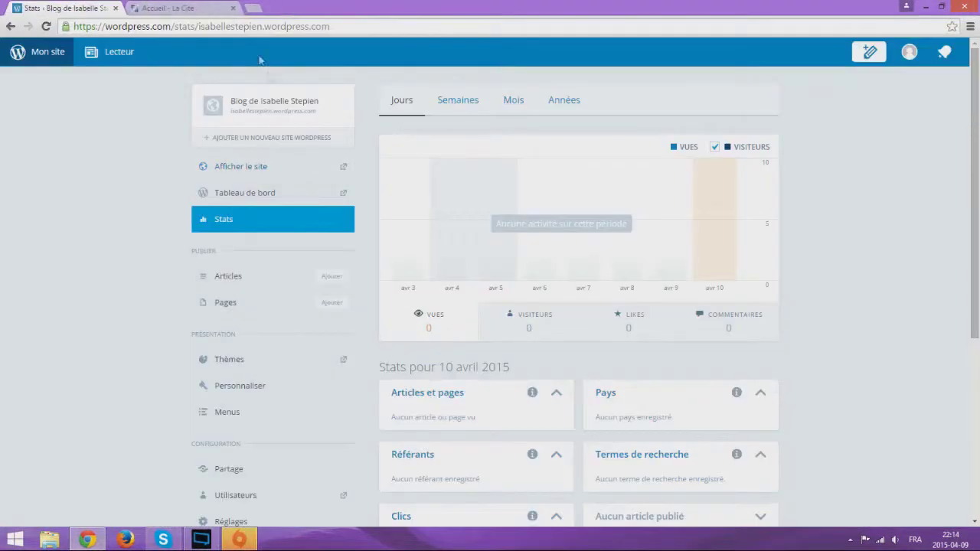
Scroll through the Stats page and open the Tableau de bord admin dashboard
{"action": "scroll", "coordinate": [518, 326], "scroll_direction": "down", "scroll_amount": 3}
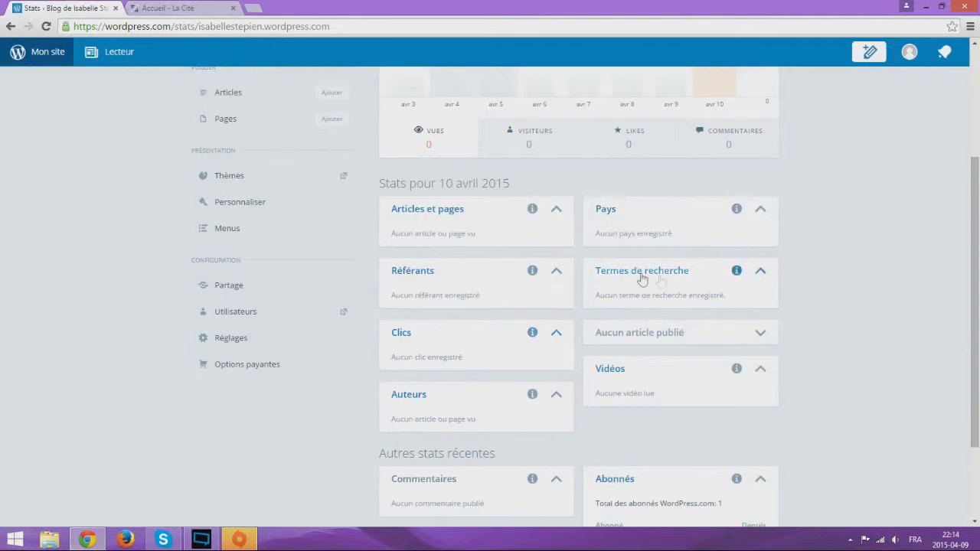
{"action": "scroll", "coordinate": [667, 291], "scroll_direction": "down", "scroll_amount": 2}
{"action": "scroll", "coordinate": [690, 310], "scroll_direction": "up", "scroll_amount": 4}
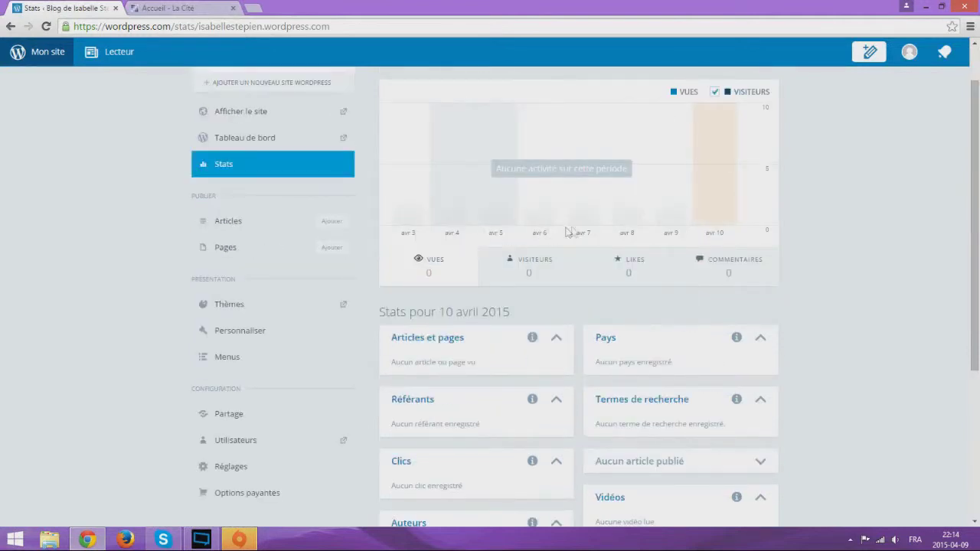
{"action": "scroll", "coordinate": [881, 249], "scroll_direction": "up", "scroll_amount": 1}
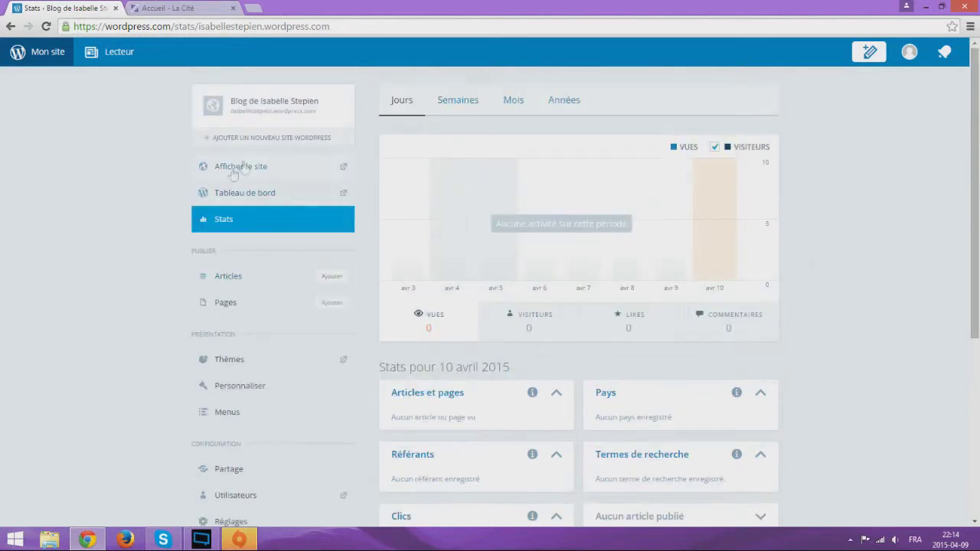
{"action": "left_click", "coordinate": [265, 196]}
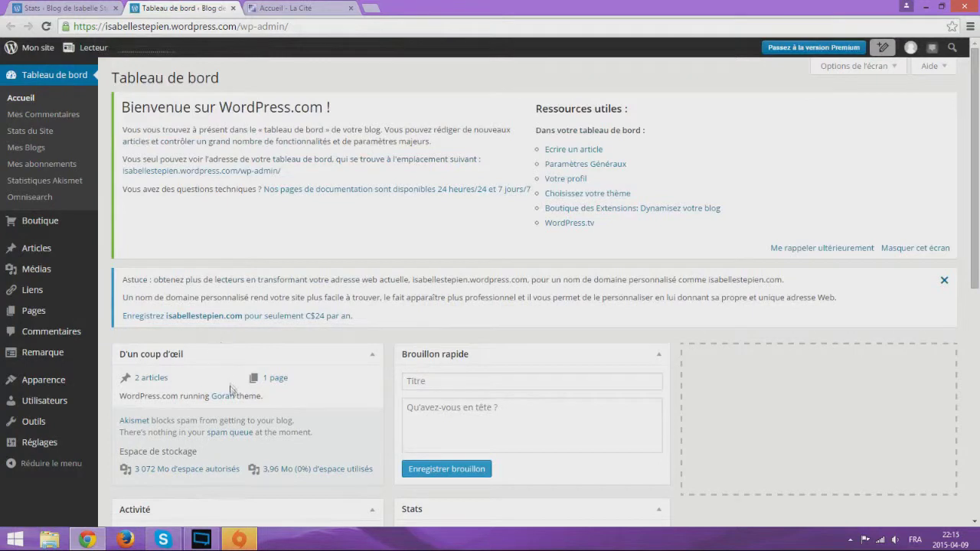
Drag the D'un coup d'œil box below the Activité box on the dashboard
{"action": "scroll", "coordinate": [229, 386], "scroll_direction": "down", "scroll_amount": 1}
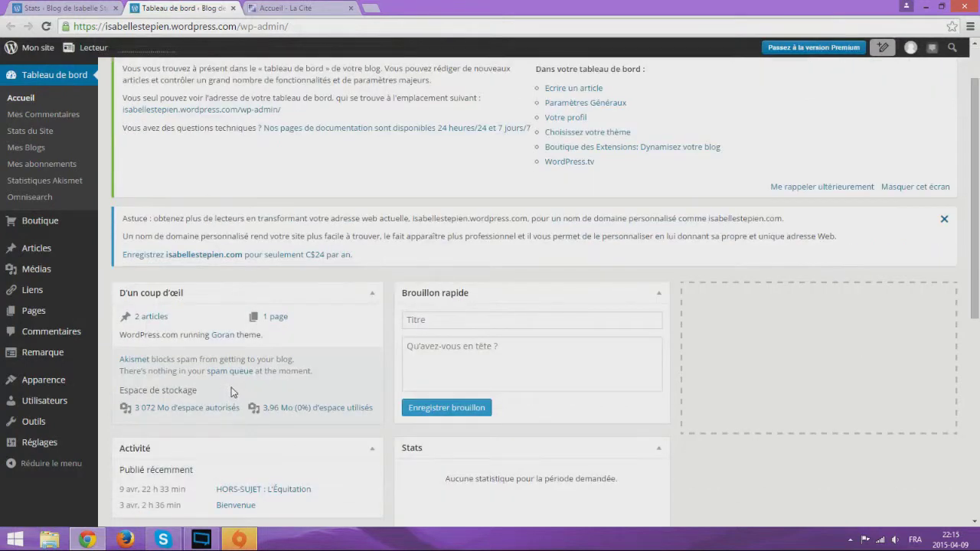
{"action": "scroll", "coordinate": [253, 395], "scroll_direction": "down", "scroll_amount": 2}
{"action": "left_click_drag", "start_coordinate": [229, 170], "coordinate": [108, 283]}
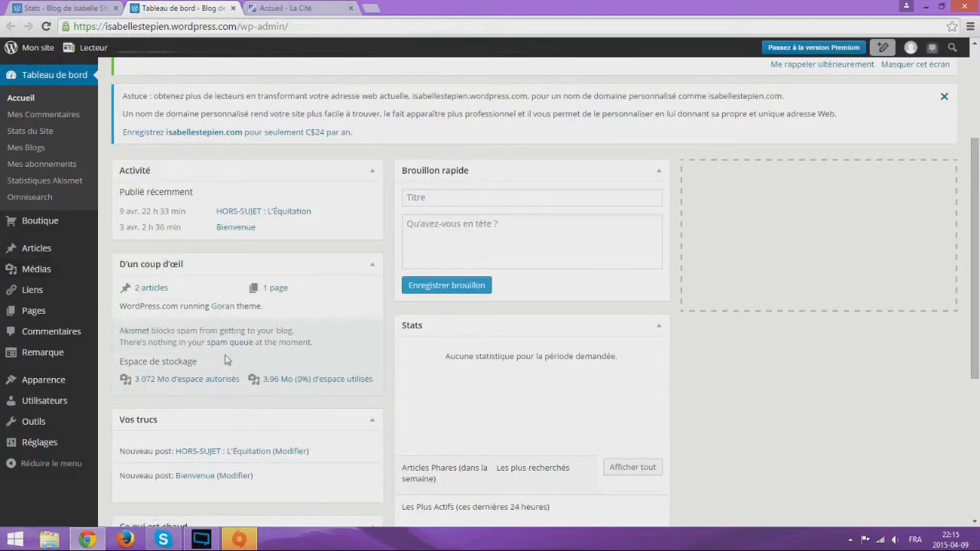
{"action": "scroll", "coordinate": [175, 358], "scroll_direction": "down", "scroll_amount": 1}
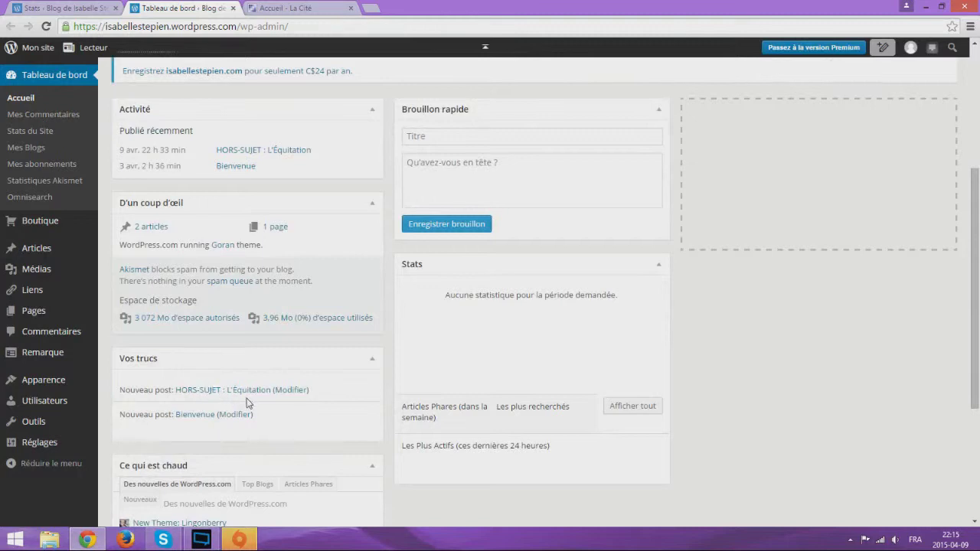
{"action": "scroll", "coordinate": [247, 406], "scroll_direction": "down", "scroll_amount": 3}
{"action": "scroll", "coordinate": [247, 407], "scroll_direction": "up", "scroll_amount": 4}
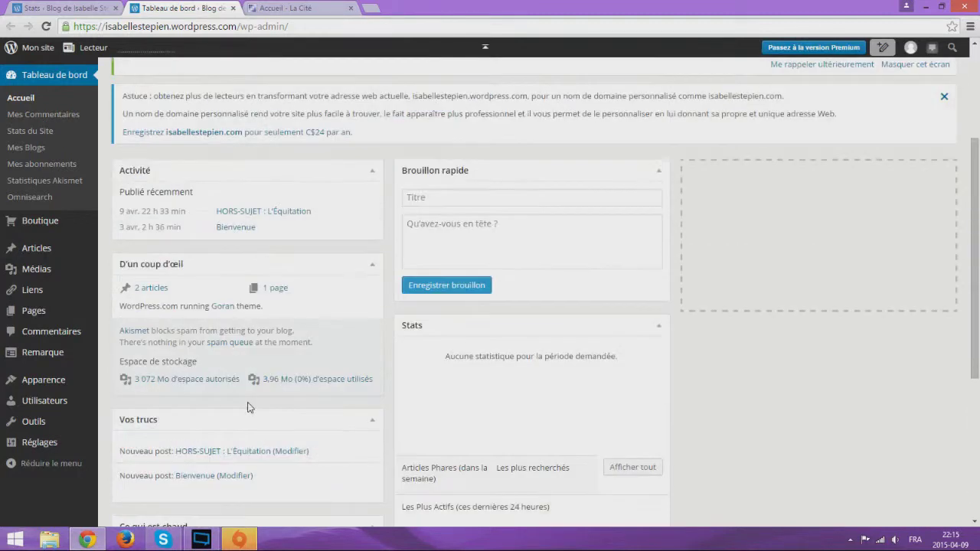
Focus the quick draft title field briefly, then leave it without writing a draft
{"action": "left_click", "coordinate": [448, 202]}
{"action": "scroll", "coordinate": [578, 312], "scroll_direction": "down", "scroll_amount": 2}
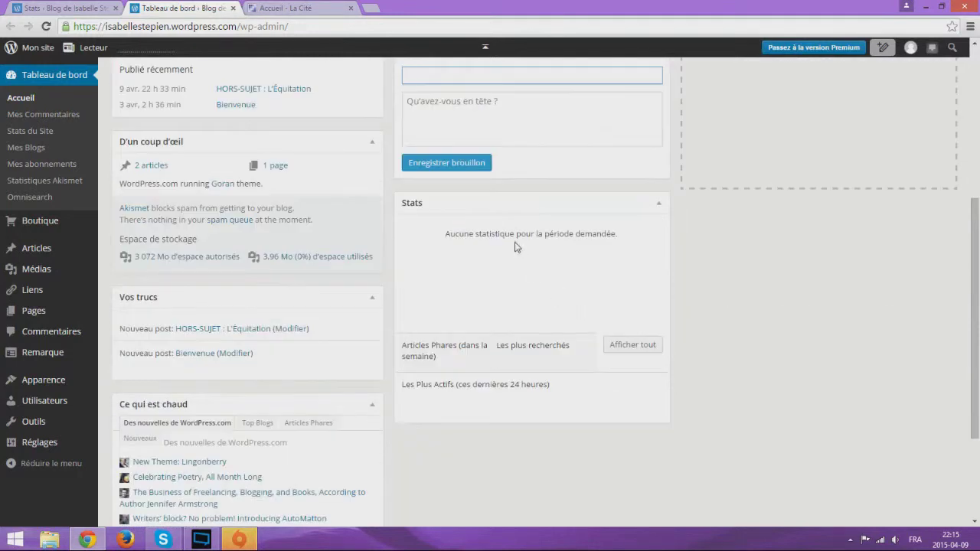
{"action": "left_click", "coordinate": [516, 247]}
{"action": "scroll", "coordinate": [516, 248], "scroll_direction": "up", "scroll_amount": 5}
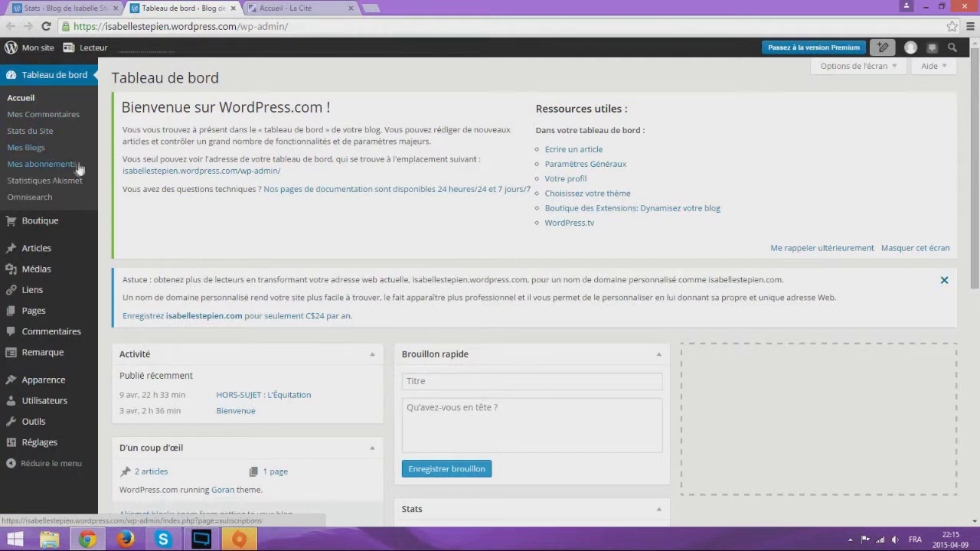
Open the Bibliothèque de médias from Omnisearch's Médias menu to list the 14 uploaded images
{"action": "left_click", "coordinate": [41, 201]}
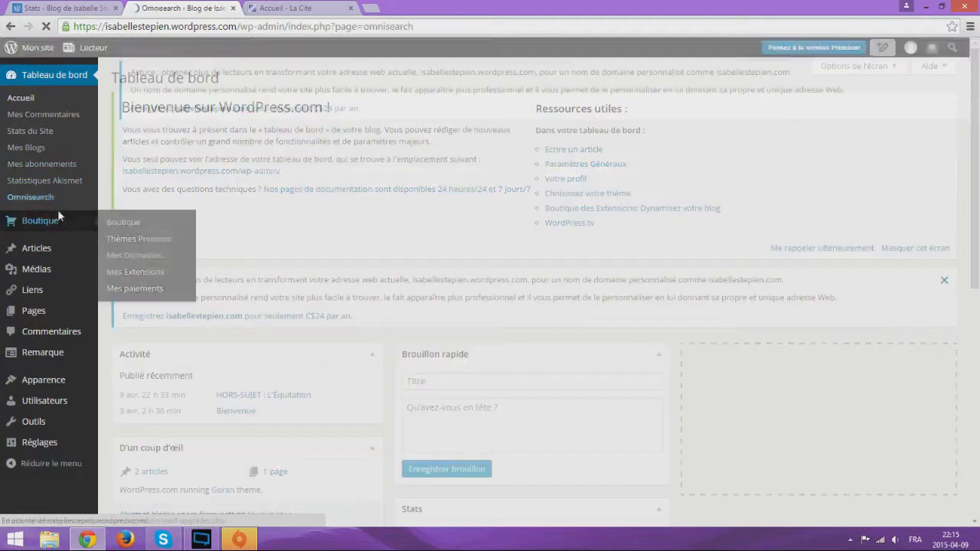
{"action": "mouse_move", "coordinate": [47, 222]}
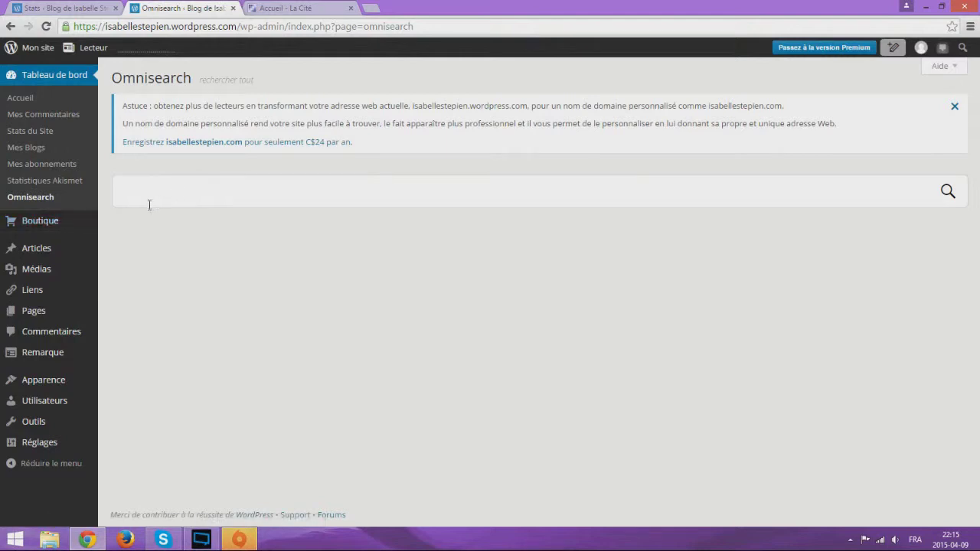
{"action": "mouse_move", "coordinate": [44, 252]}
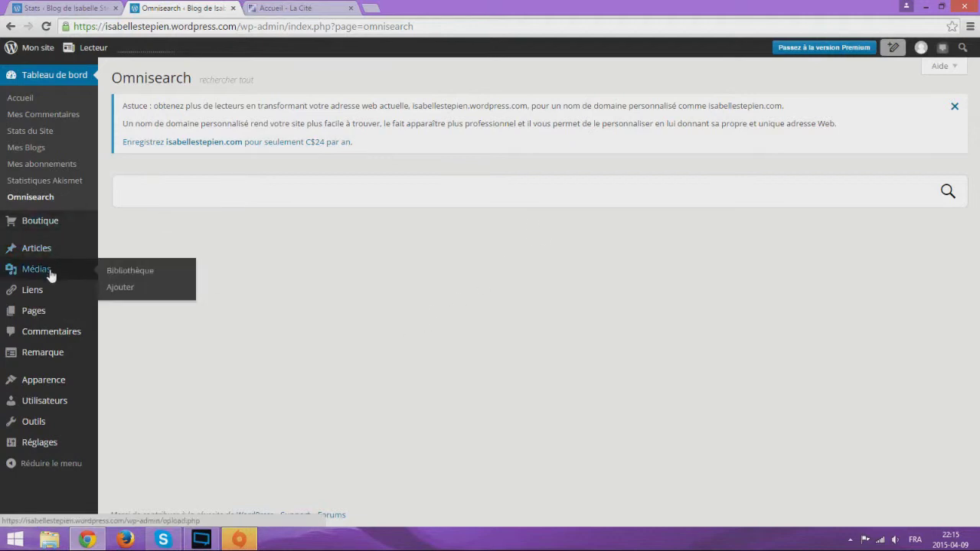
{"action": "left_click", "coordinate": [111, 272]}
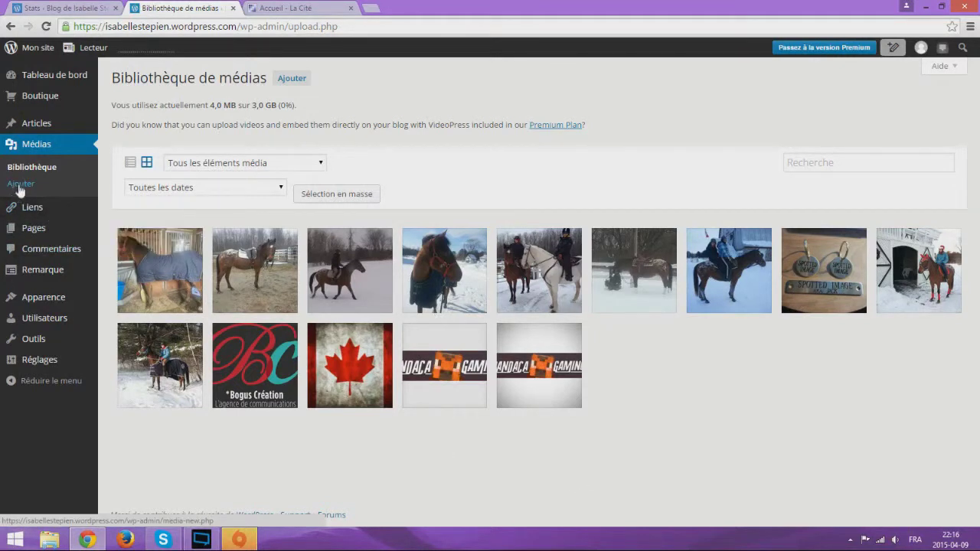
Browse the blog's Liens and Pages lists
{"action": "left_click", "coordinate": [32, 208]}
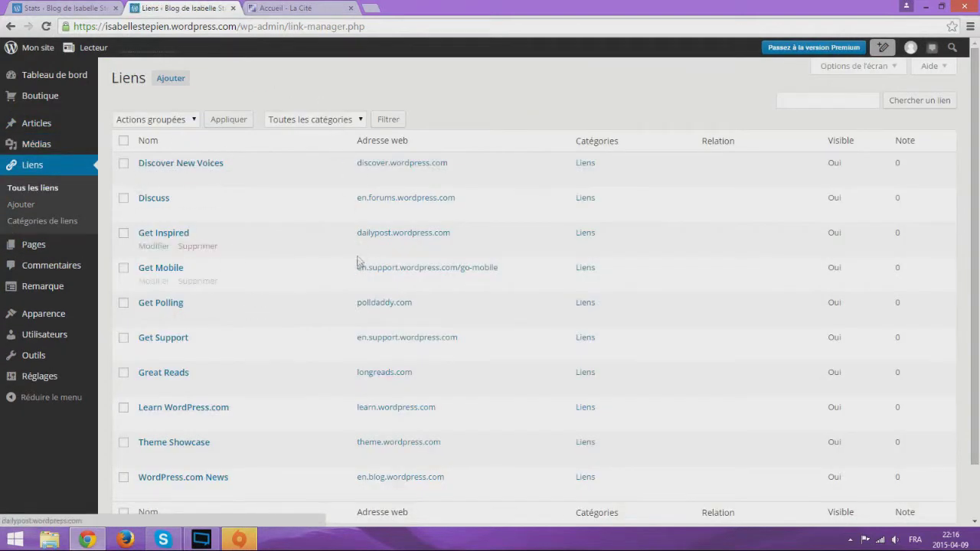
{"action": "scroll", "coordinate": [354, 291], "scroll_direction": "down", "scroll_amount": 2}
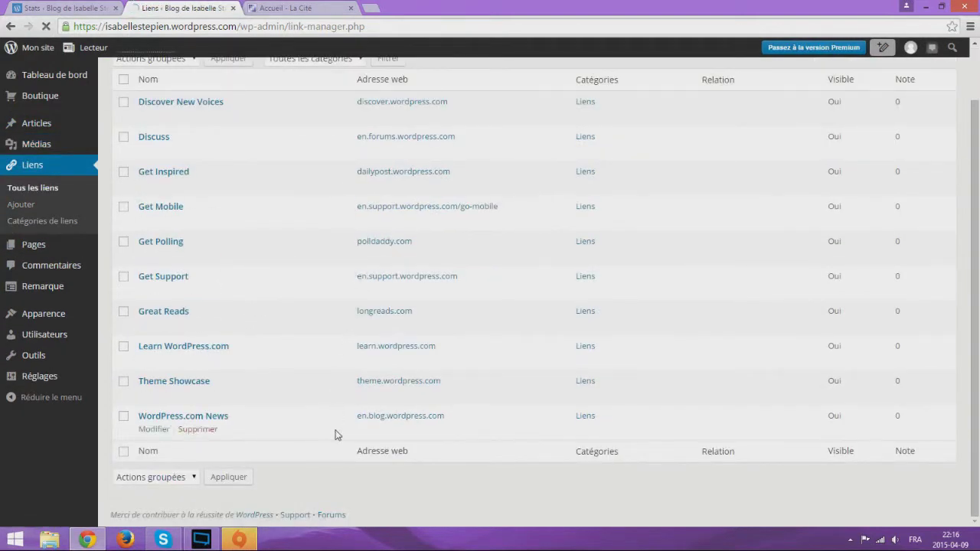
{"action": "scroll", "coordinate": [335, 435], "scroll_direction": "up", "scroll_amount": 1}
{"action": "scroll", "coordinate": [218, 358], "scroll_direction": "down", "scroll_amount": 1}
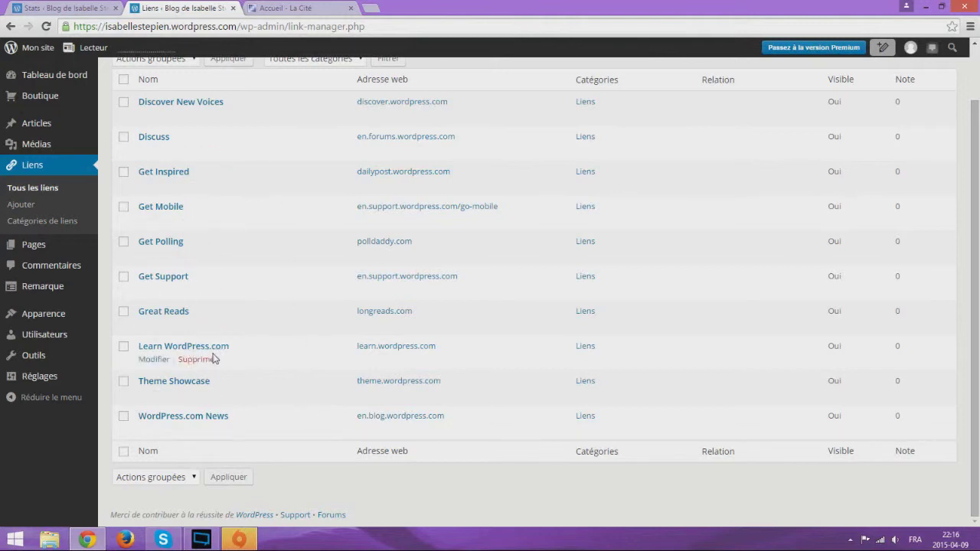
{"action": "left_click", "coordinate": [45, 251]}
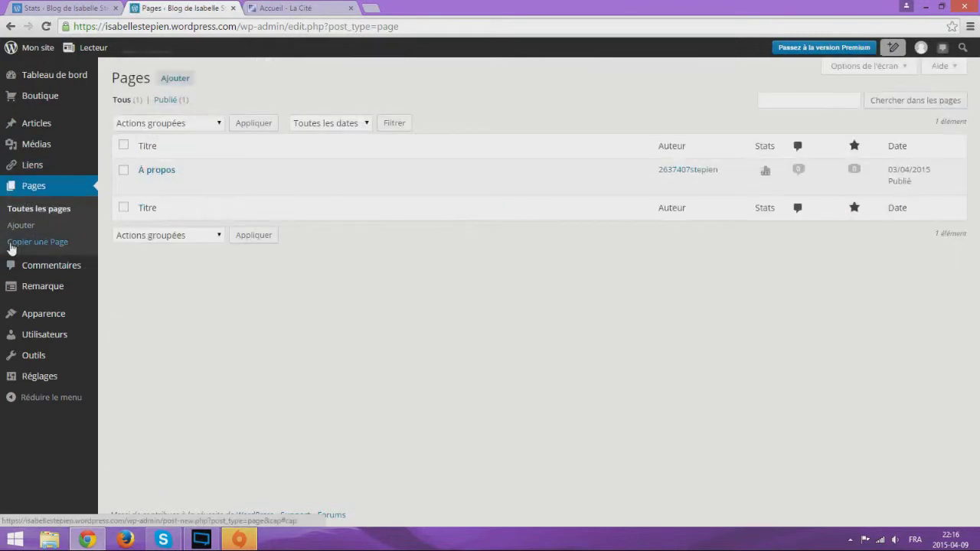
{"action": "mouse_move", "coordinate": [143, 175]}
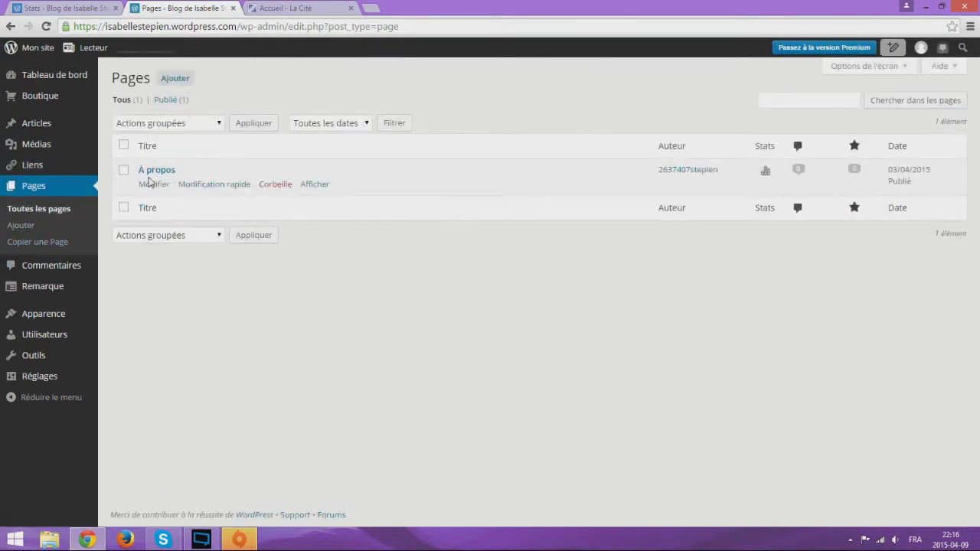
{"action": "left_click", "coordinate": [149, 182]}
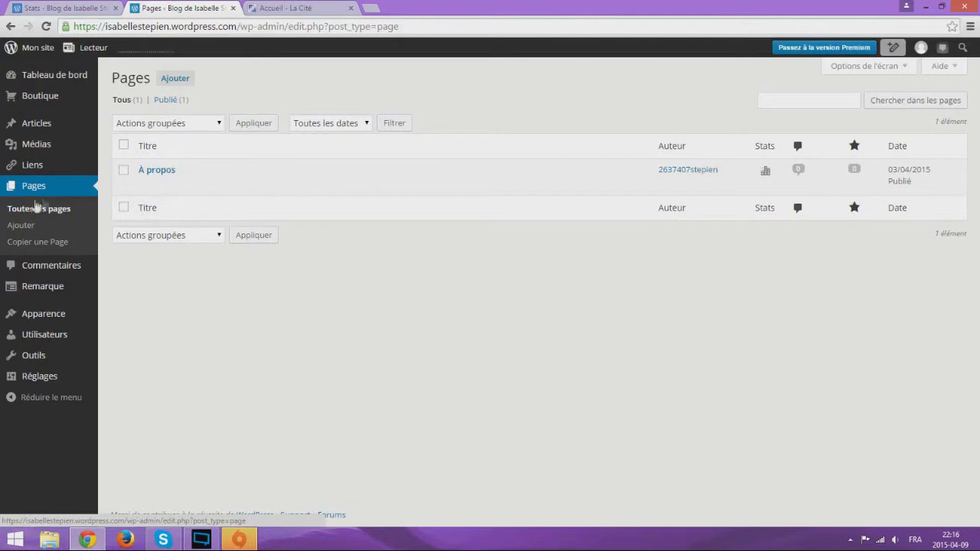
Check the Commentaires list, then open the Remarque > Sondages Polldaddy page
{"action": "left_click", "coordinate": [66, 267]}
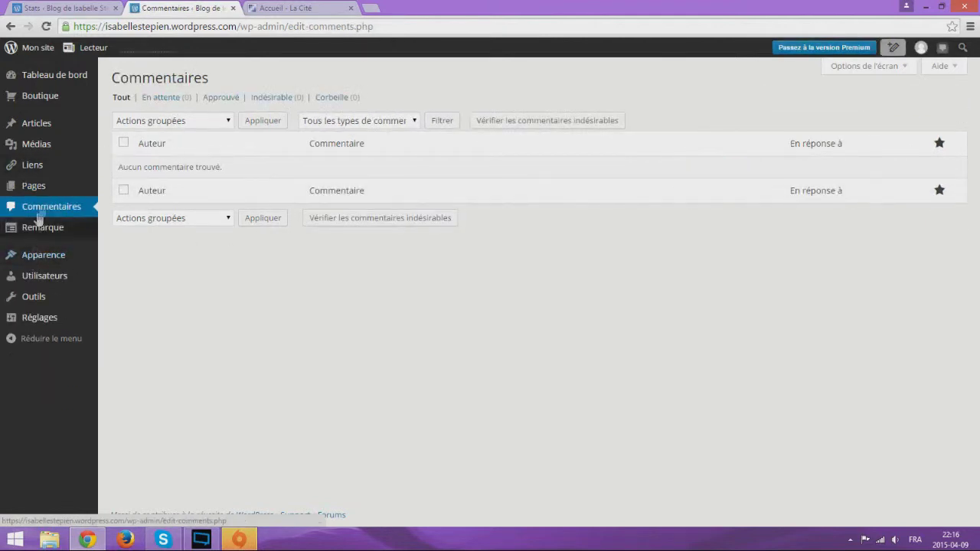
{"action": "left_click", "coordinate": [42, 209]}
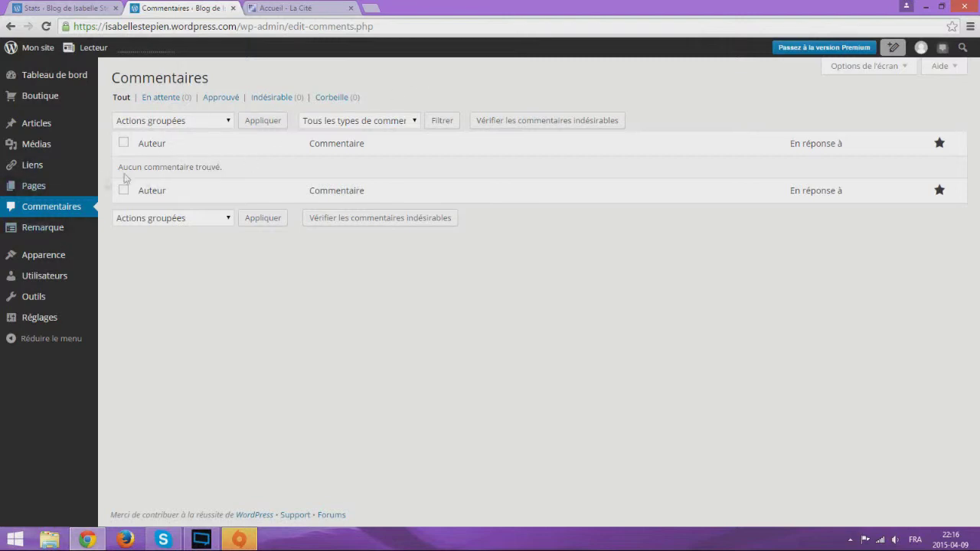
{"action": "mouse_move", "coordinate": [43, 228]}
{"action": "left_click", "coordinate": [59, 231]}
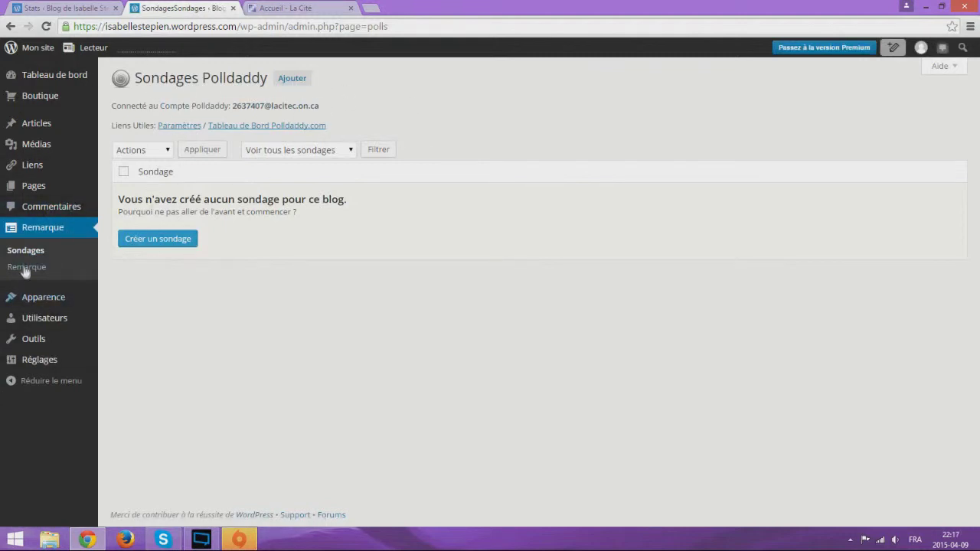
Collapse the admin side menu to icons so the Sondages page fills the width
{"action": "mouse_move", "coordinate": [49, 306]}
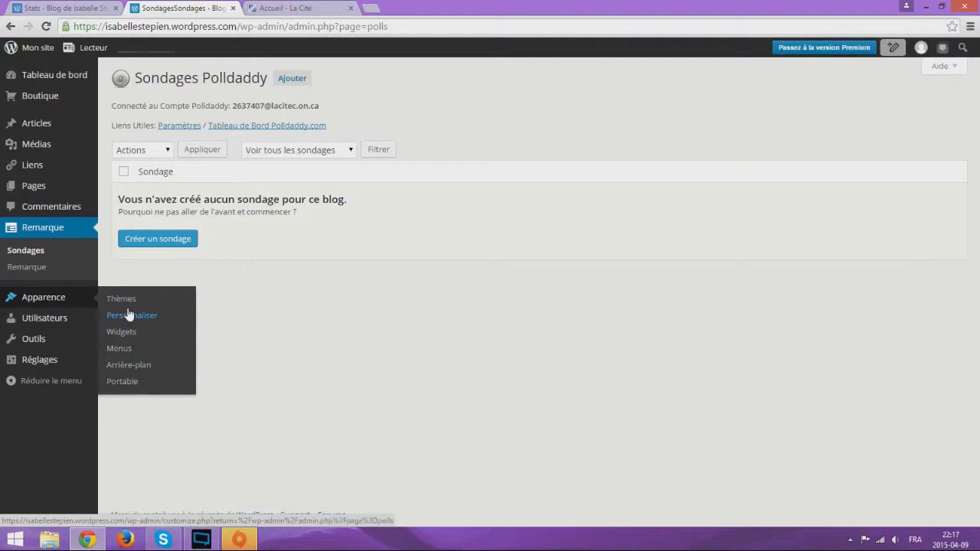
{"action": "mouse_move", "coordinate": [55, 329]}
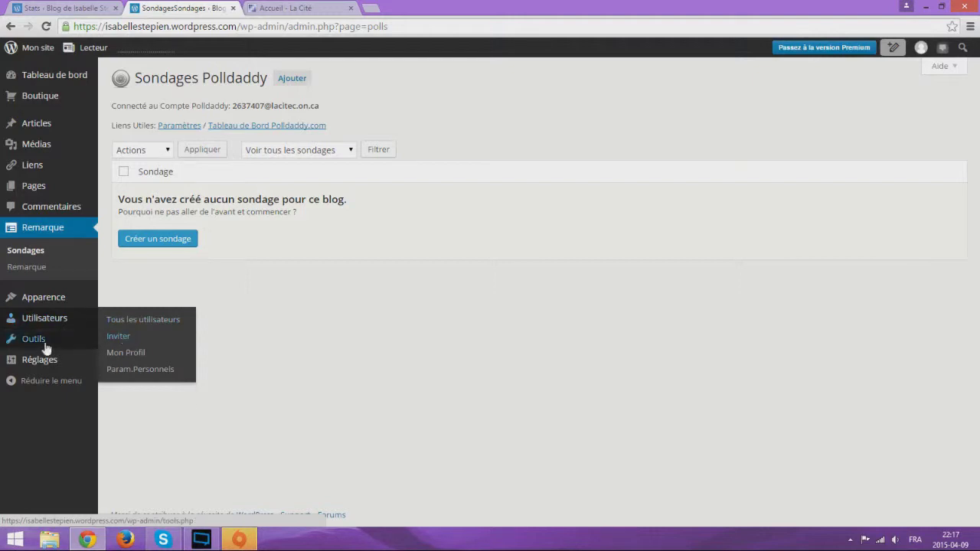
{"action": "mouse_move", "coordinate": [44, 349]}
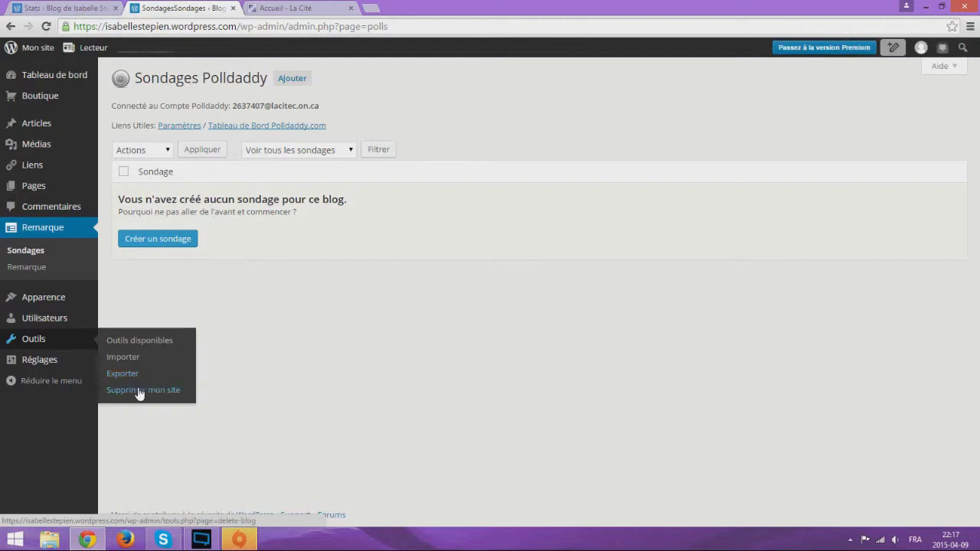
{"action": "mouse_move", "coordinate": [65, 363]}
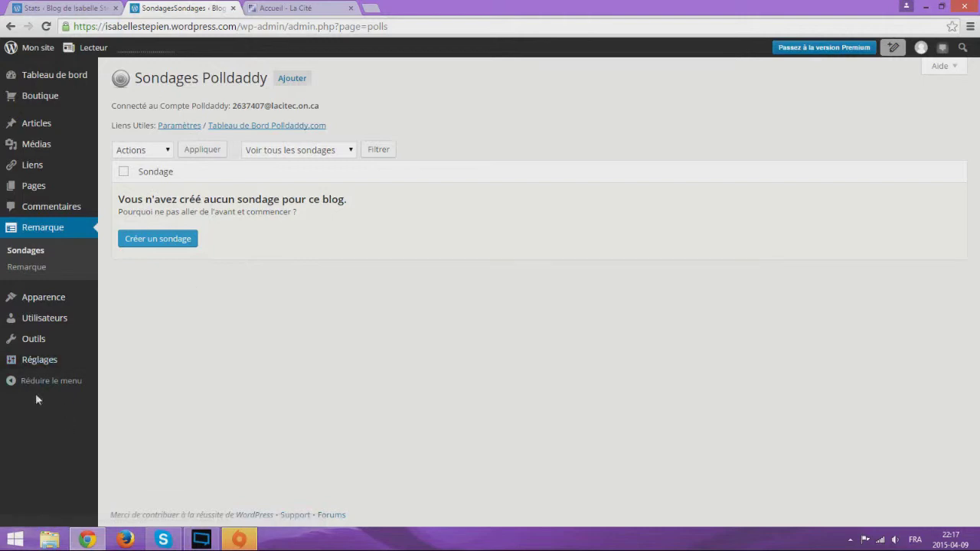
{"action": "left_click", "coordinate": [11, 383]}
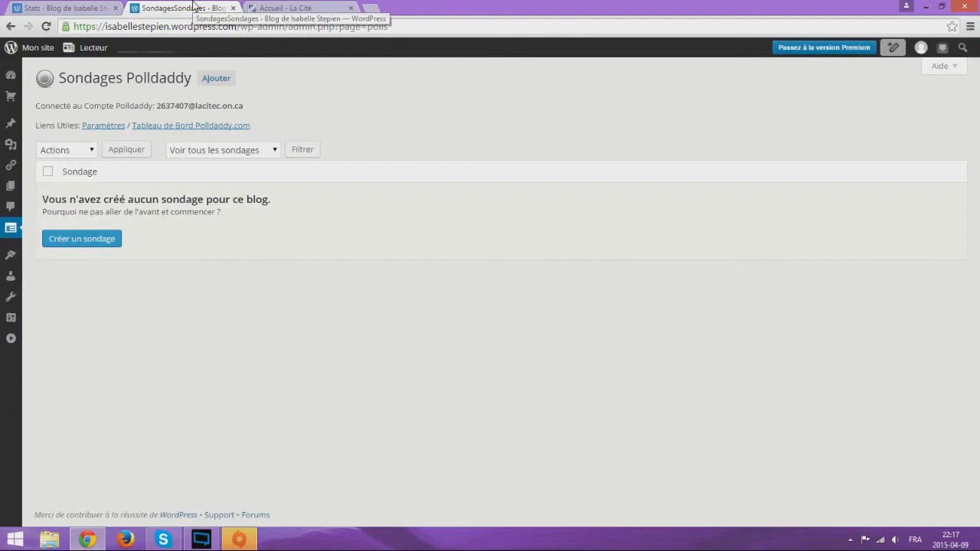
Close the Sondages tab and browse the Thèmes catalogue down to the Satellite theme
{"action": "left_click", "coordinate": [234, 8]}
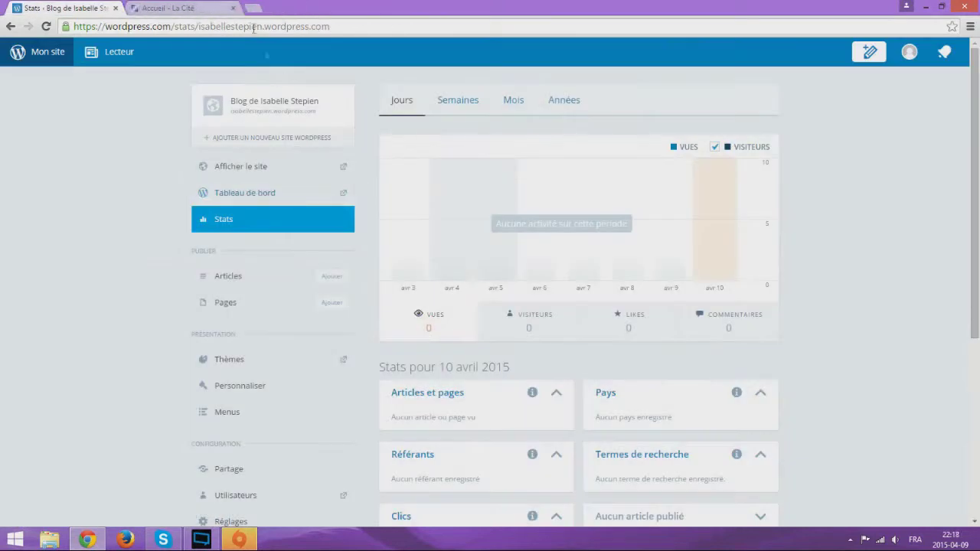
{"action": "scroll", "coordinate": [282, 291], "scroll_direction": "down", "scroll_amount": 3}
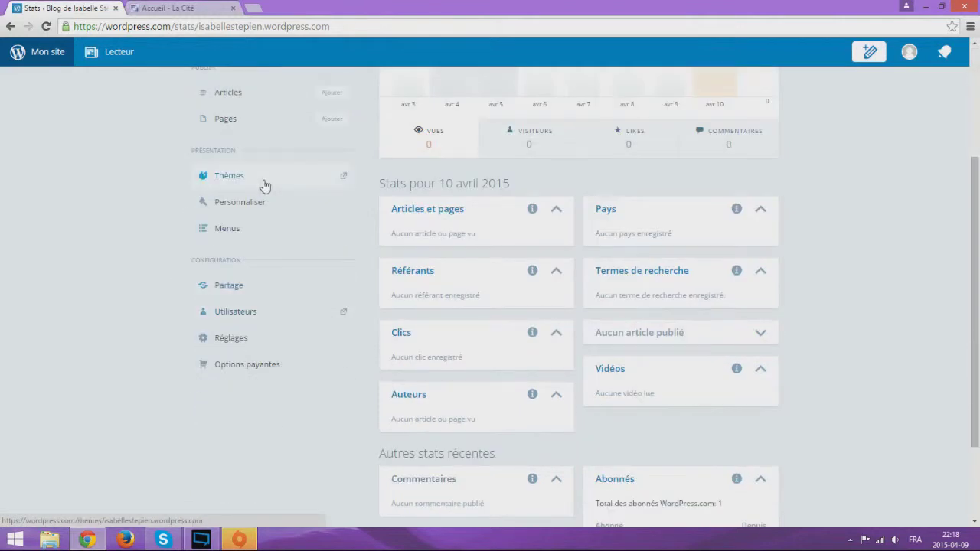
{"action": "left_click", "coordinate": [267, 188]}
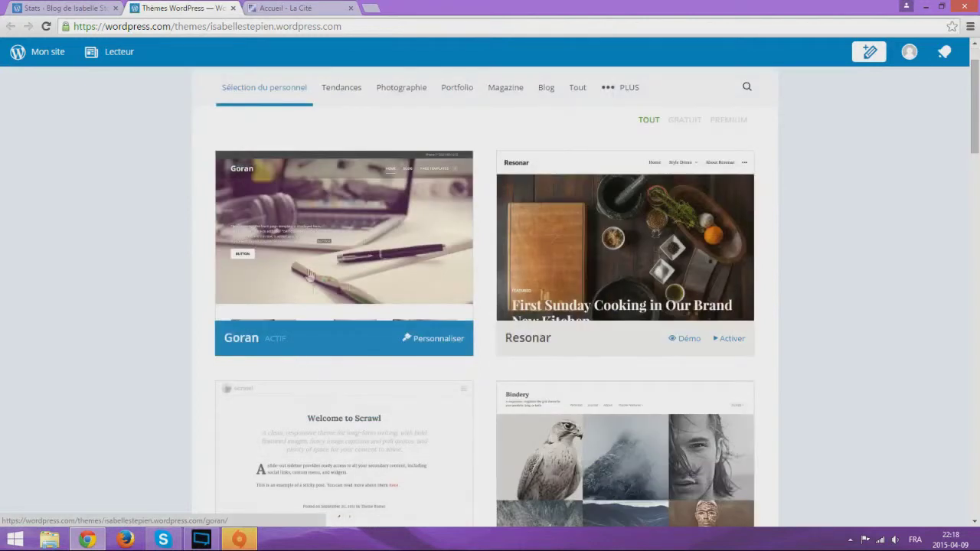
{"action": "scroll", "coordinate": [383, 264], "scroll_direction": "down", "scroll_amount": 2}
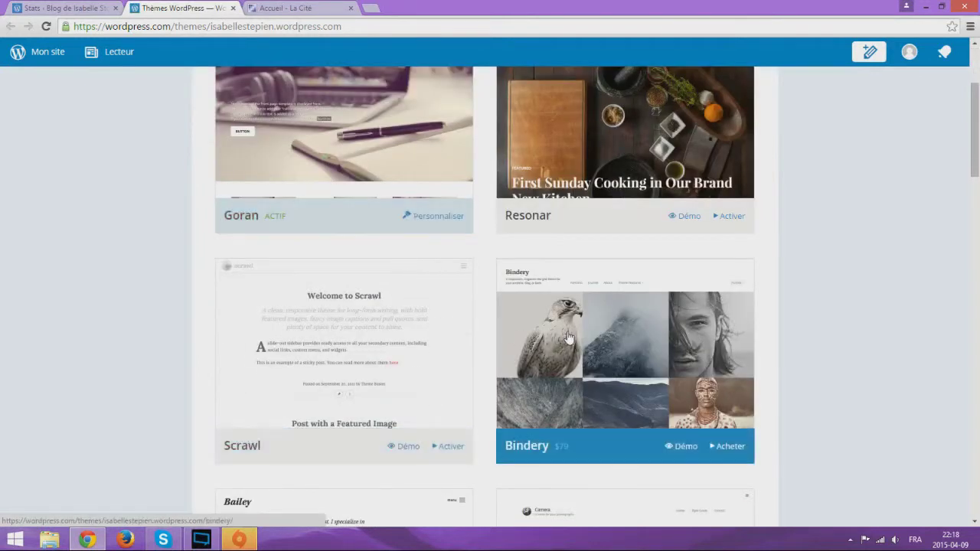
{"action": "scroll", "coordinate": [570, 337], "scroll_direction": "up", "scroll_amount": 2}
{"action": "scroll", "coordinate": [470, 324], "scroll_direction": "down", "scroll_amount": 2}
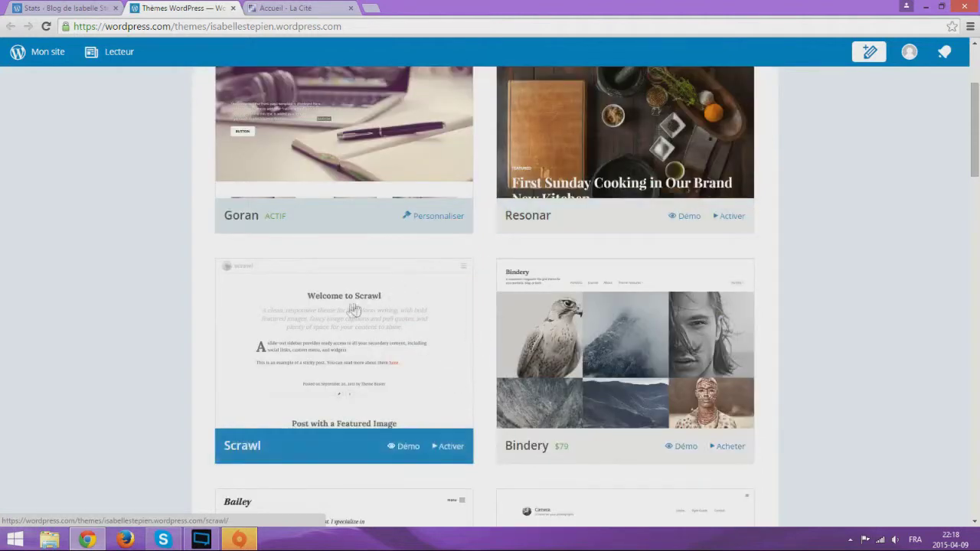
{"action": "scroll", "coordinate": [274, 375], "scroll_direction": "down", "scroll_amount": 3}
{"action": "scroll", "coordinate": [322, 337], "scroll_direction": "up", "scroll_amount": 2}
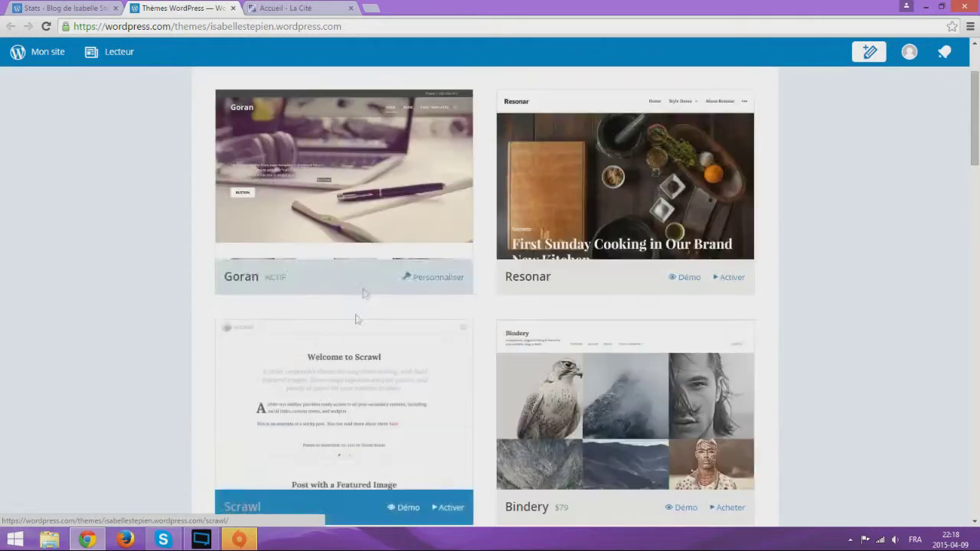
{"action": "scroll", "coordinate": [385, 229], "scroll_direction": "down", "scroll_amount": 3}
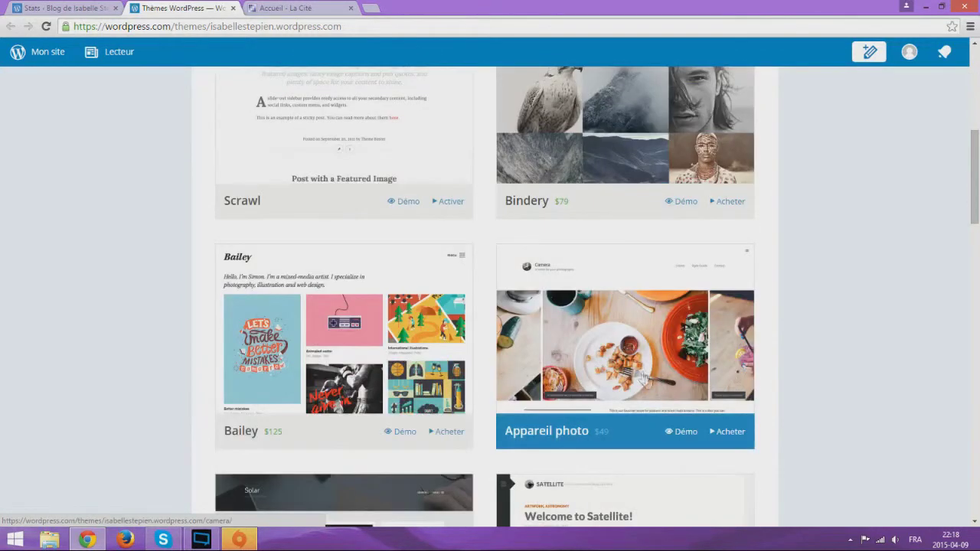
{"action": "scroll", "coordinate": [359, 381], "scroll_direction": "down", "scroll_amount": 3}
{"action": "scroll", "coordinate": [359, 381], "scroll_direction": "down", "scroll_amount": 3}
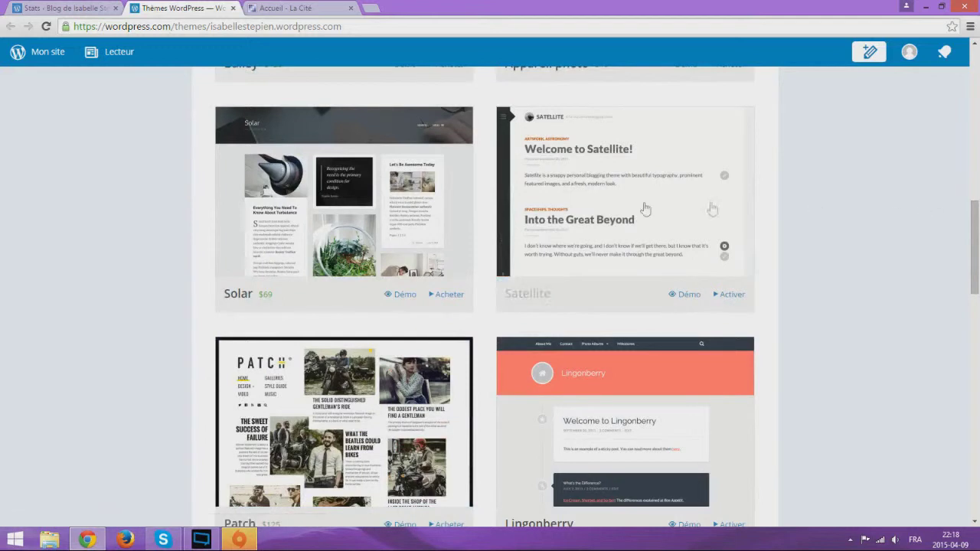
Activate the Satellite theme and preview its menu and À propos page in the customizer
{"action": "left_click", "coordinate": [737, 298]}
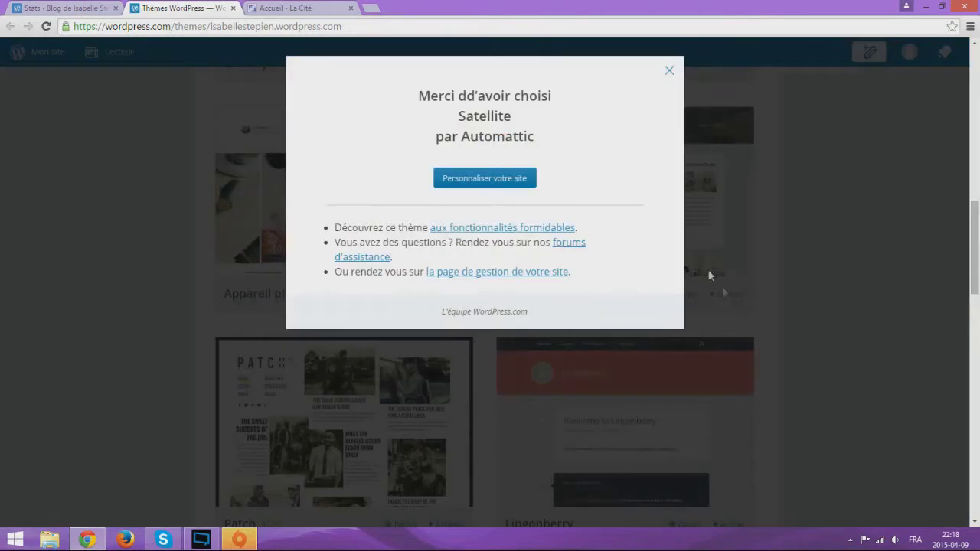
{"action": "left_click", "coordinate": [507, 180]}
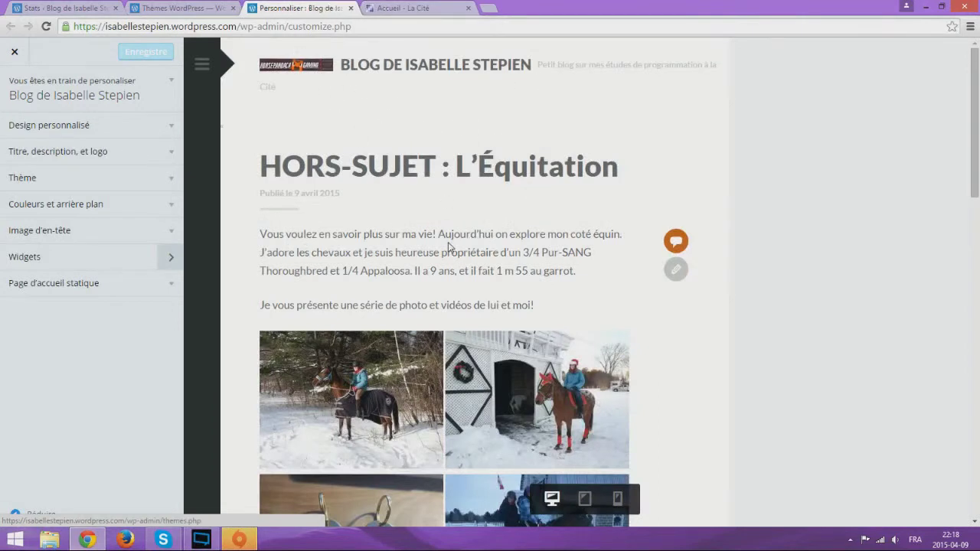
{"action": "scroll", "coordinate": [448, 242], "scroll_direction": "down", "scroll_amount": 10}
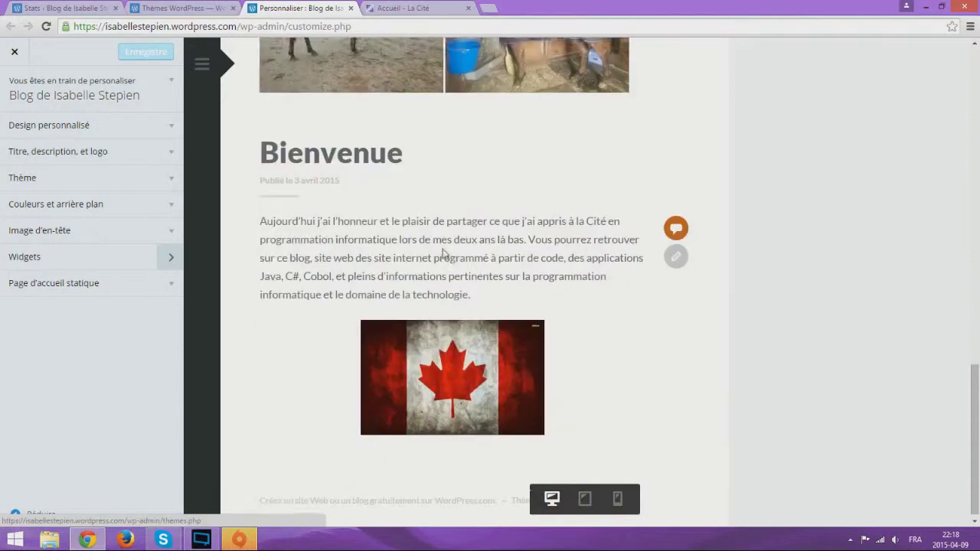
{"action": "scroll", "coordinate": [442, 253], "scroll_direction": "up", "scroll_amount": 10}
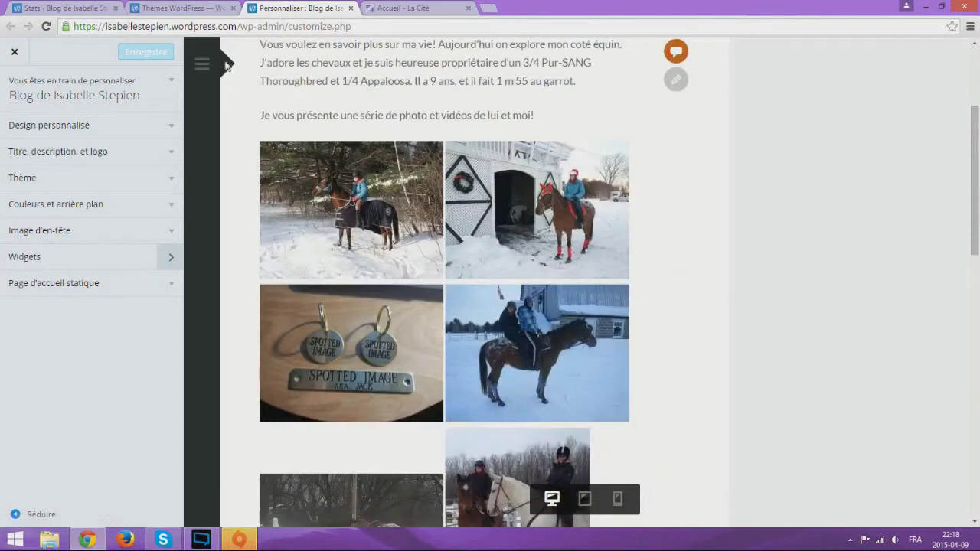
{"action": "left_click", "coordinate": [203, 66]}
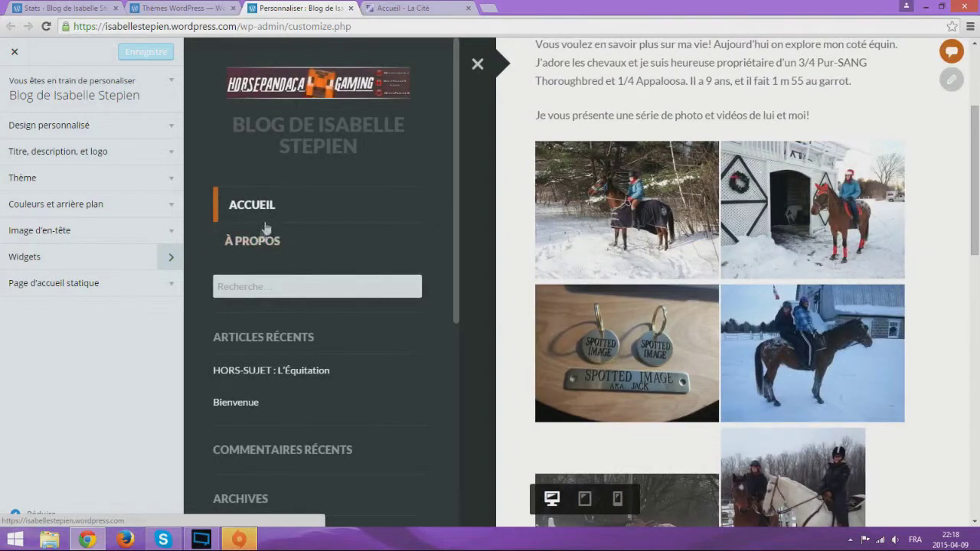
{"action": "left_click", "coordinate": [256, 245]}
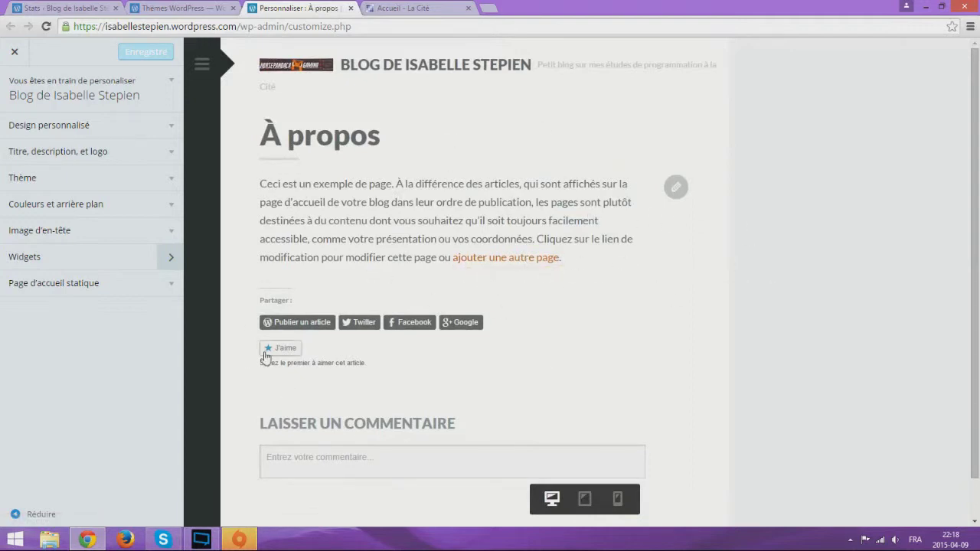
{"action": "scroll", "coordinate": [651, 365], "scroll_direction": "down", "scroll_amount": 1}
{"action": "scroll", "coordinate": [648, 352], "scroll_direction": "up", "scroll_amount": 1}
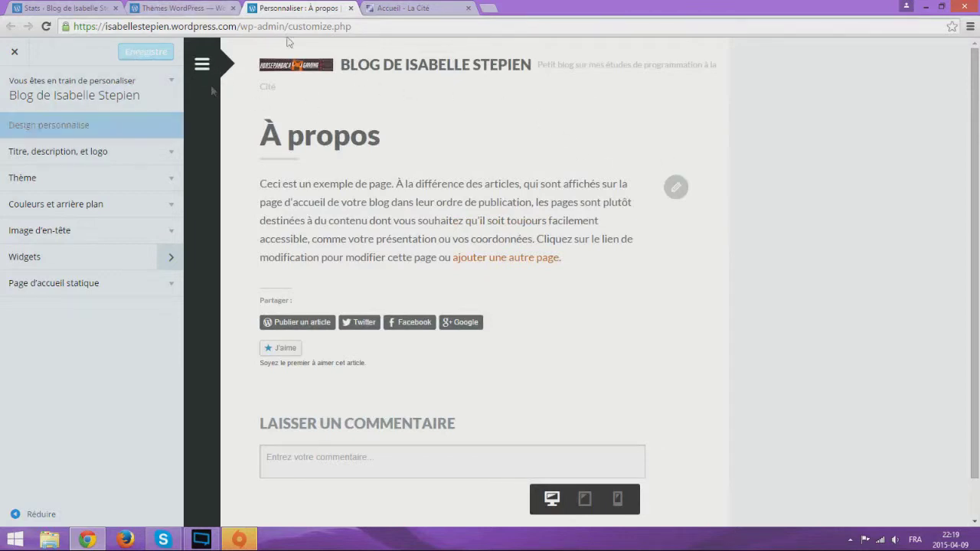
Close the customizer, dismiss the Satellite welcome message, and return to the Stats page
{"action": "left_click", "coordinate": [351, 9]}
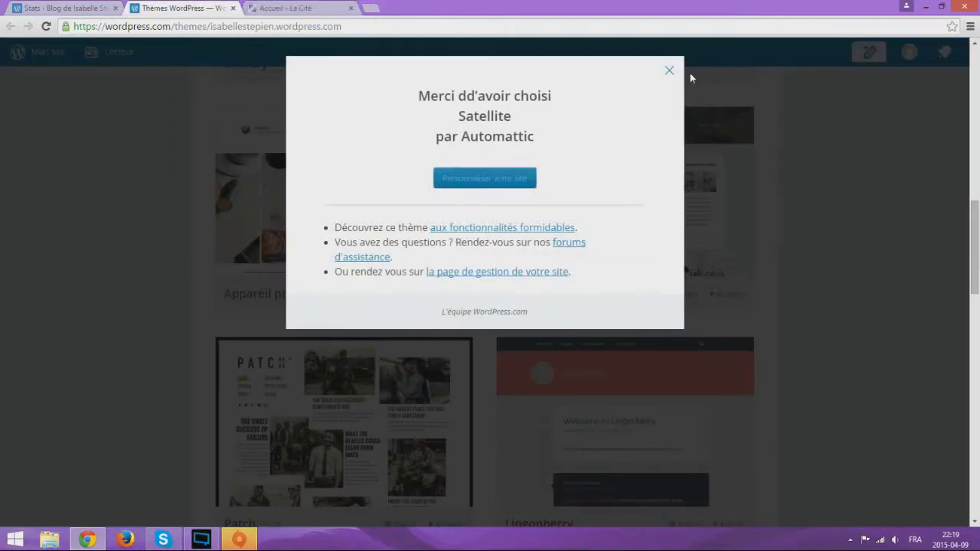
{"action": "left_click", "coordinate": [669, 72]}
{"action": "left_click", "coordinate": [40, 52]}
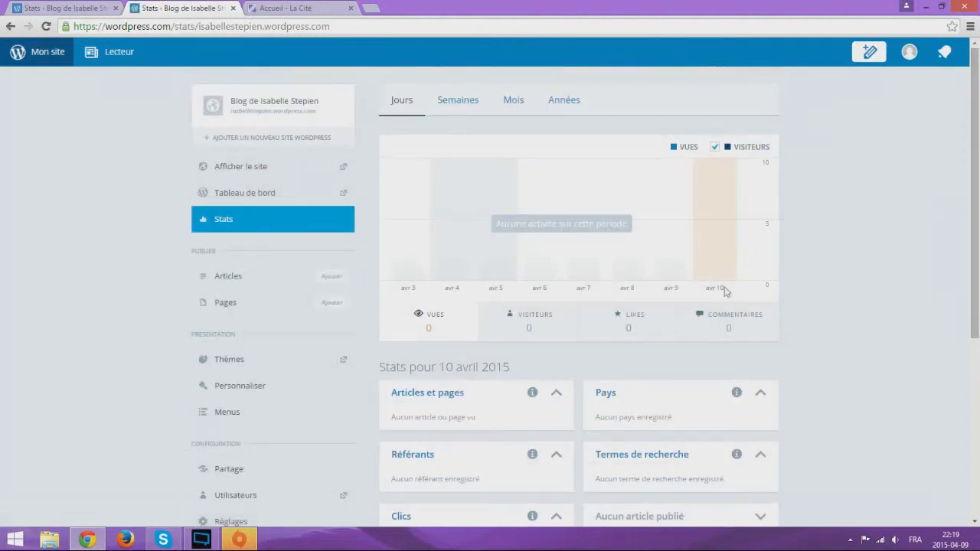
Start a new post titled 'Article' with 'Bonjour' body text and open the media inserter
{"action": "left_click", "coordinate": [871, 54]}
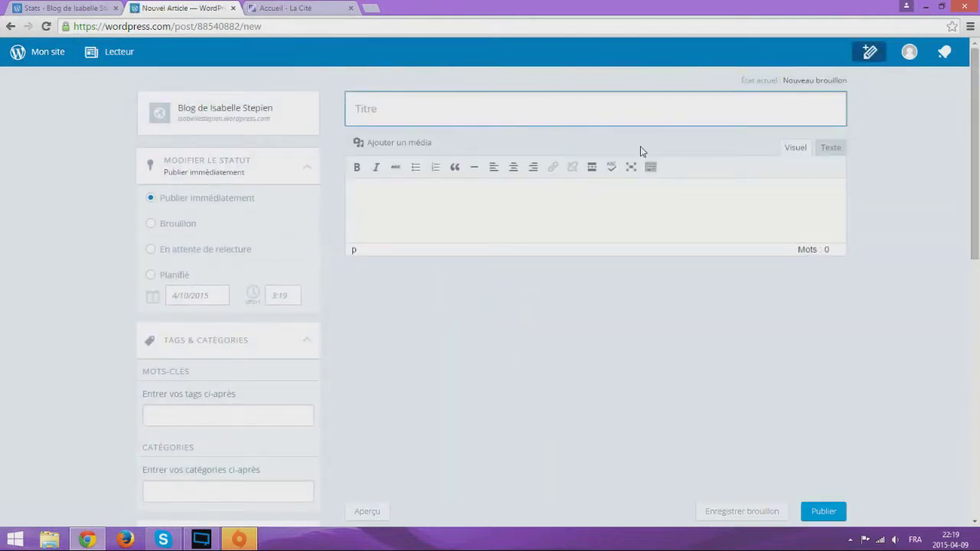
{"action": "type", "text": "Article"}
{"action": "left_click", "coordinate": [419, 245]}
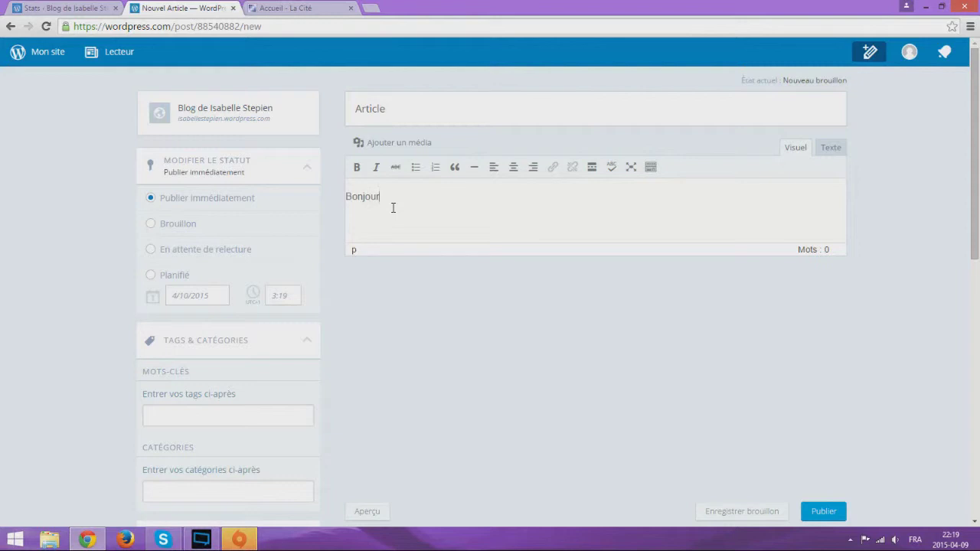
{"action": "type", "text": "Bonjour"}
{"action": "key", "text": "Return"}
{"action": "key", "text": "Return"}
{"action": "key", "text": "Return"}
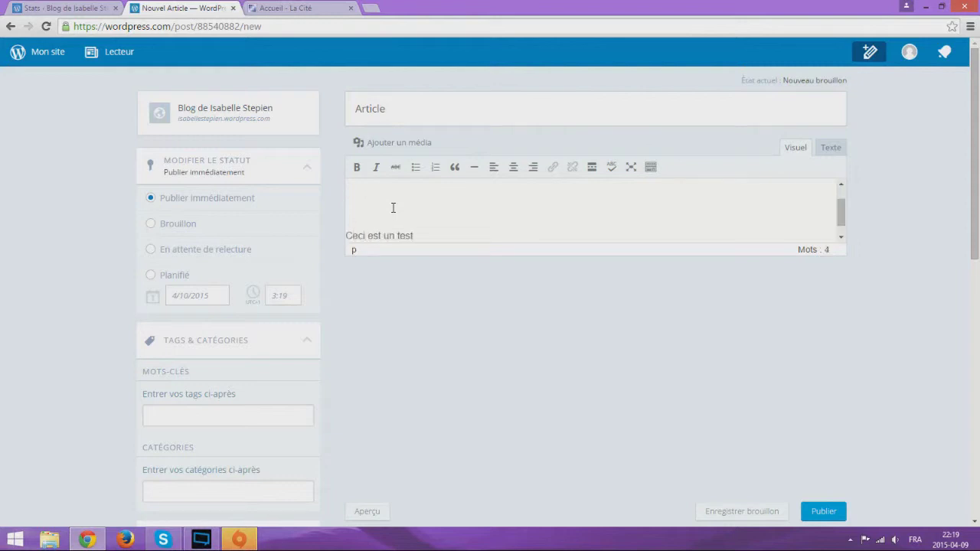
{"action": "scroll", "coordinate": [392, 207], "scroll_direction": "up", "scroll_amount": 5}
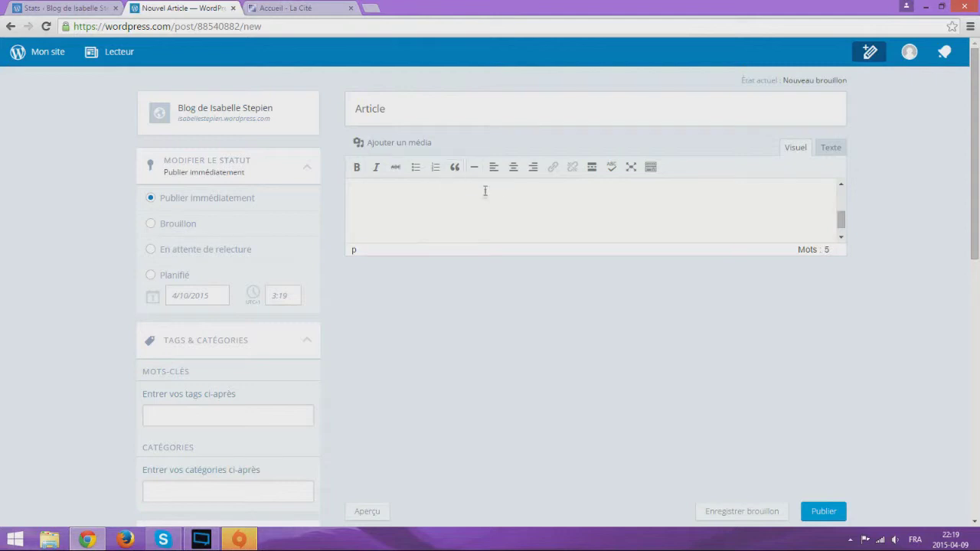
{"action": "scroll", "coordinate": [469, 219], "scroll_direction": "down", "scroll_amount": 3}
{"action": "left_click", "coordinate": [394, 144]}
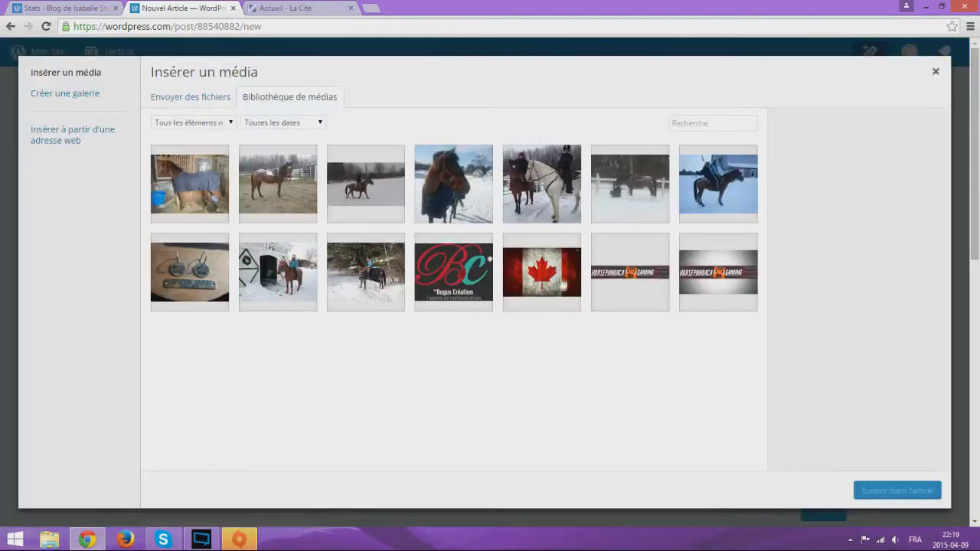
Select canada.jpg in the media library and start a new file upload
{"action": "left_click", "coordinate": [564, 287]}
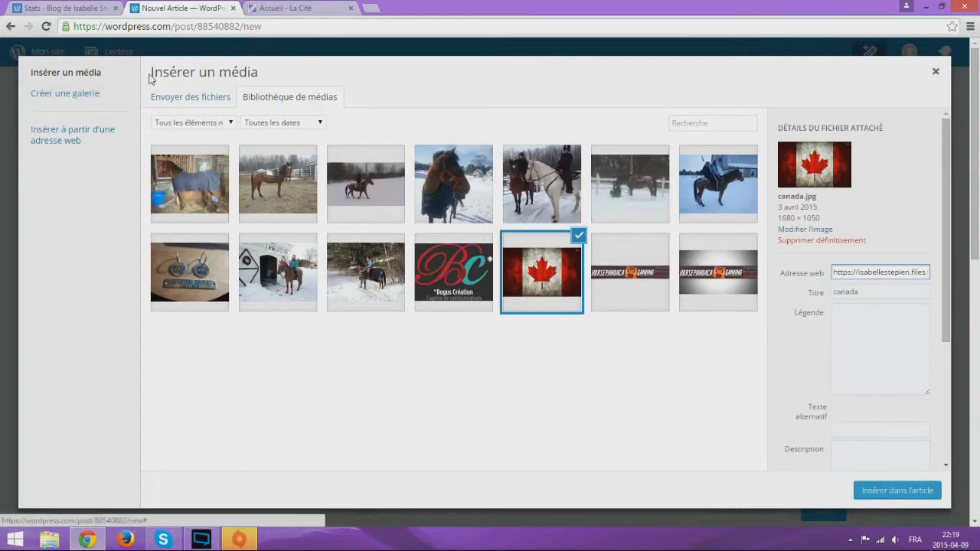
{"action": "left_click", "coordinate": [195, 101]}
{"action": "left_click", "coordinate": [544, 297]}
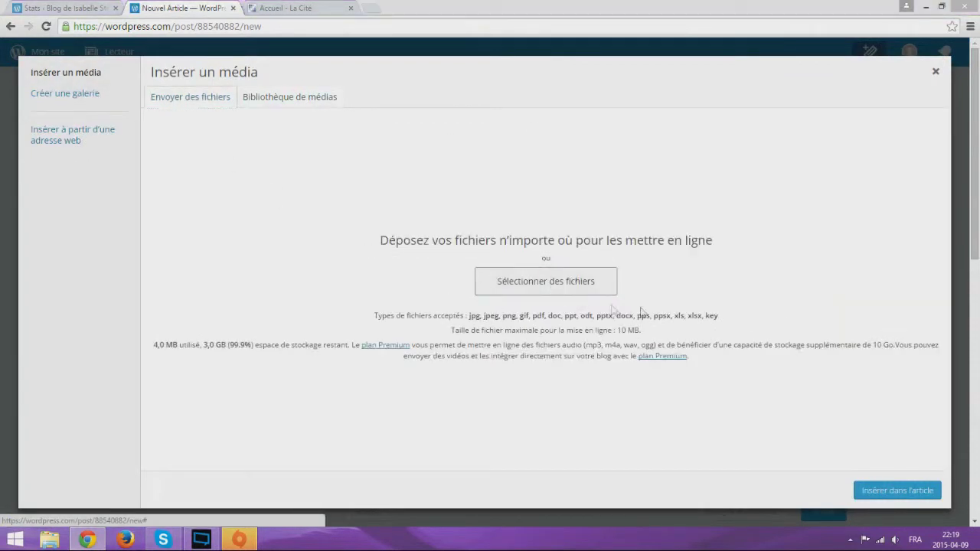
Upload glsl-shaders-1.jpg from the Téléchargements folder
{"action": "left_click", "coordinate": [71, 159]}
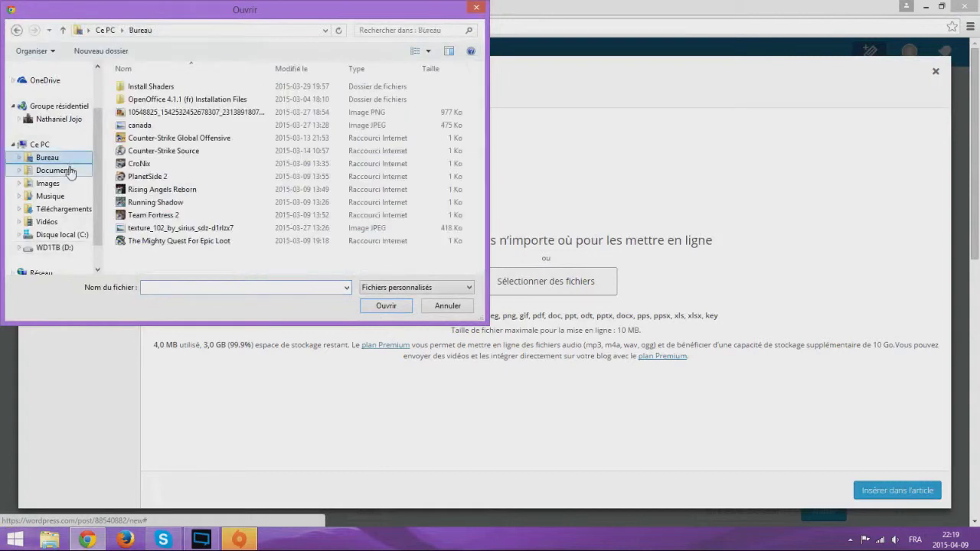
{"action": "left_click", "coordinate": [65, 170]}
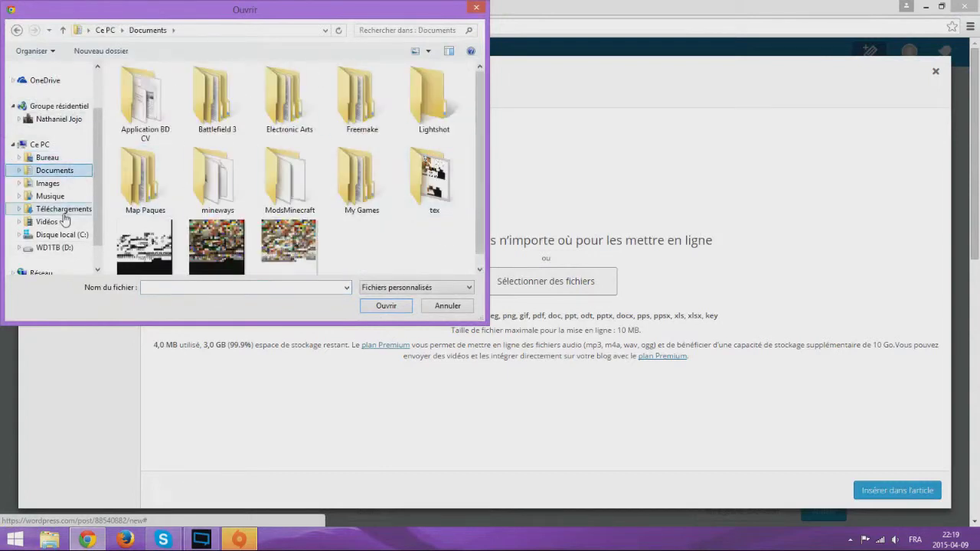
{"action": "left_click", "coordinate": [52, 196]}
{"action": "left_click", "coordinate": [65, 209]}
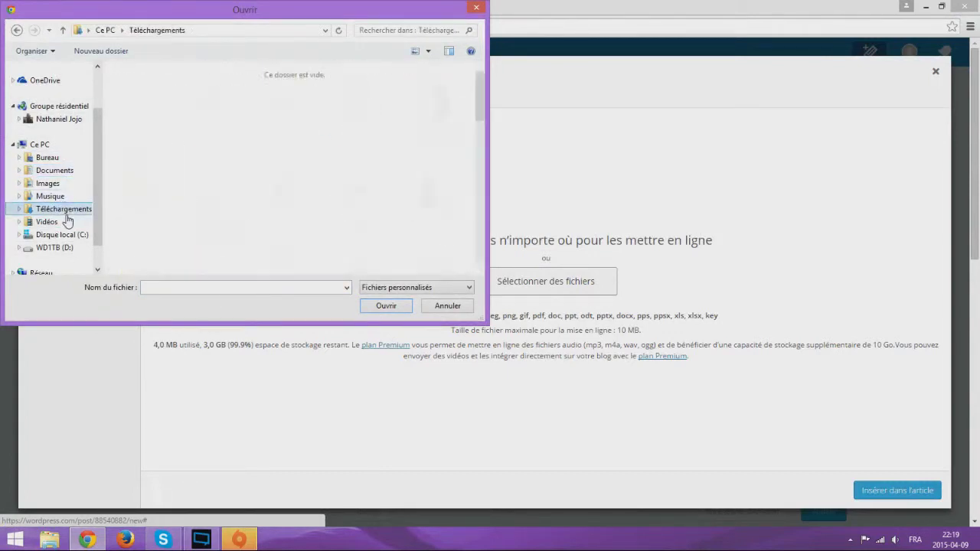
{"action": "scroll", "coordinate": [484, 114], "scroll_direction": "down", "scroll_amount": 1}
{"action": "left_click_drag", "start_coordinate": [484, 114], "coordinate": [473, 164]}
{"action": "left_click", "coordinate": [434, 177]}
{"action": "left_click", "coordinate": [386, 305]}
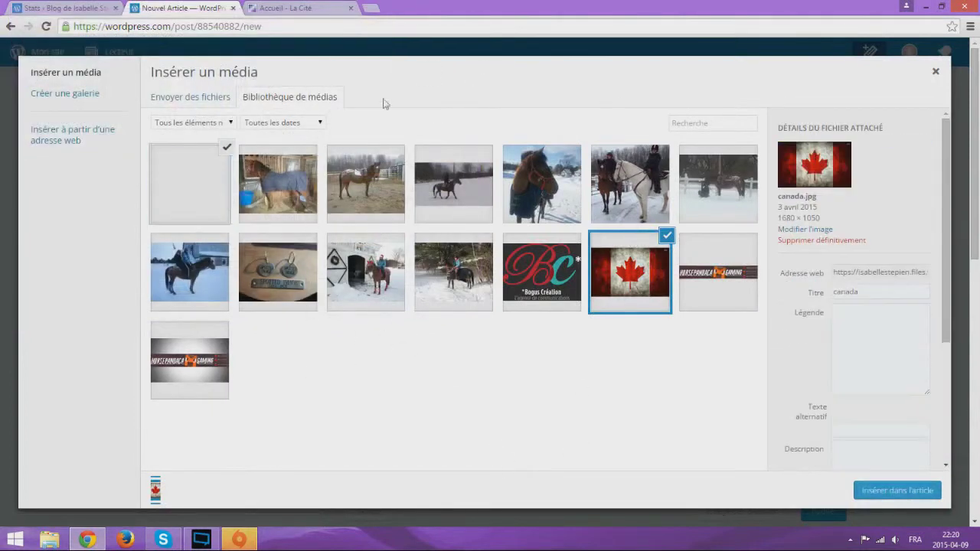
Insert the selected Canada flag and landscape images into the post
{"action": "left_click", "coordinate": [897, 490]}
{"action": "scroll", "coordinate": [678, 230], "scroll_direction": "up", "scroll_amount": 2}
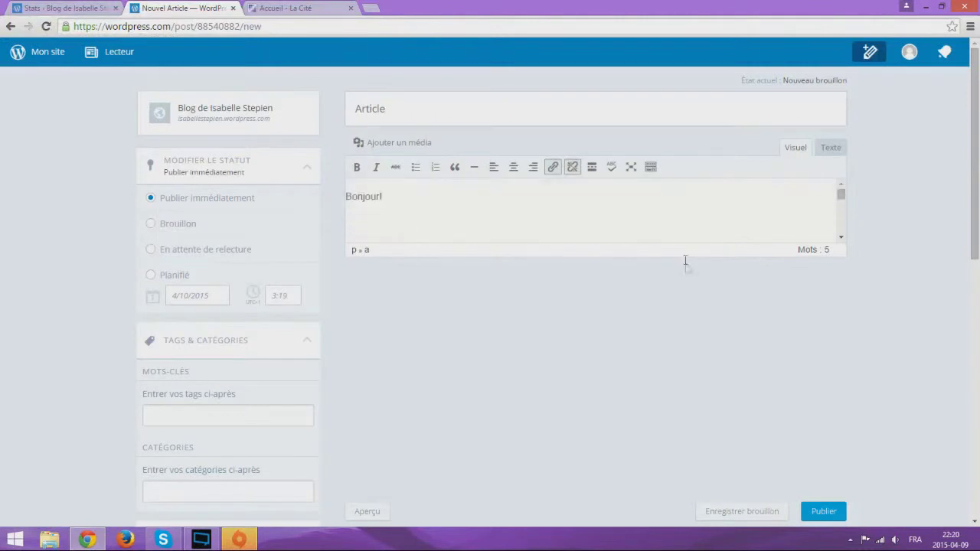
{"action": "scroll", "coordinate": [685, 281], "scroll_direction": "down", "scroll_amount": 4}
{"action": "scroll", "coordinate": [555, 244], "scroll_direction": "down", "scroll_amount": 2}
{"action": "scroll", "coordinate": [555, 244], "scroll_direction": "up", "scroll_amount": 1}
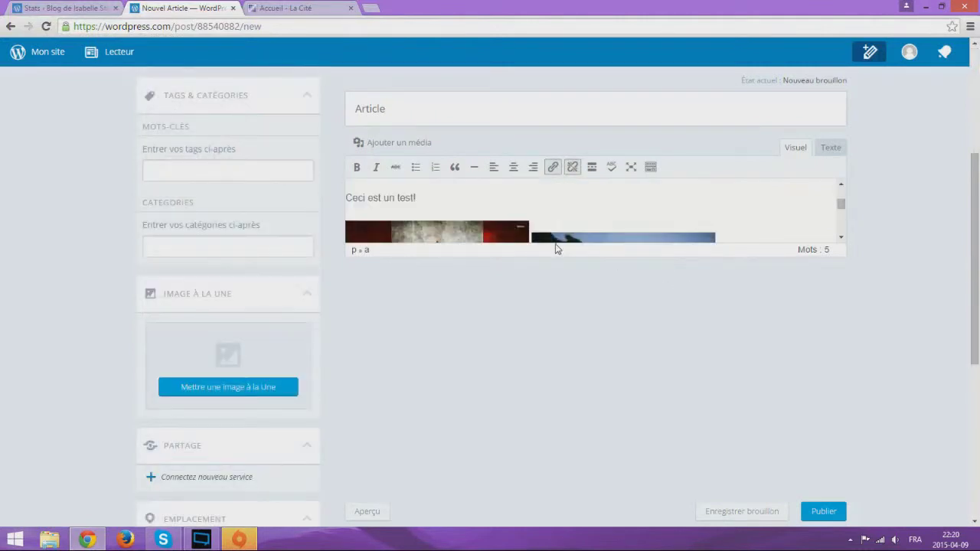
{"action": "scroll", "coordinate": [555, 243], "scroll_direction": "down", "scroll_amount": 1}
{"action": "scroll", "coordinate": [535, 219], "scroll_direction": "down", "scroll_amount": 2}
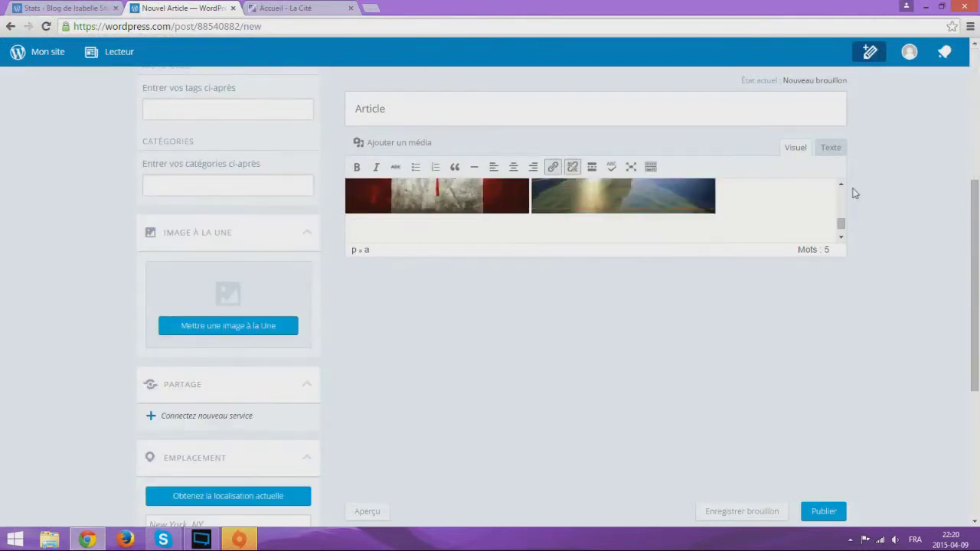
{"action": "scroll", "coordinate": [517, 218], "scroll_direction": "up", "scroll_amount": 3}
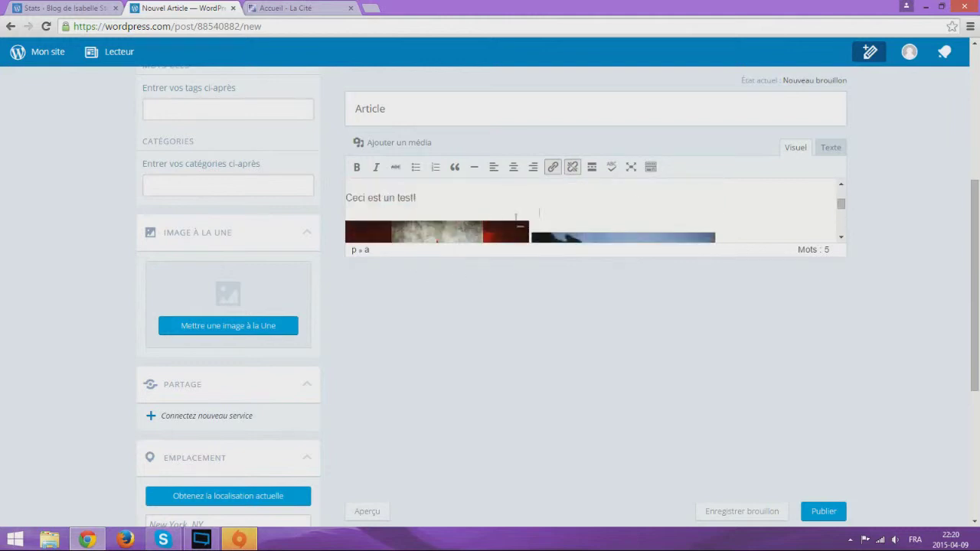
Put the flag image on its own line and enlarge it with its corner handle
{"action": "left_click", "coordinate": [474, 231]}
{"action": "left_click", "coordinate": [531, 230]}
{"action": "key", "text": "Return"}
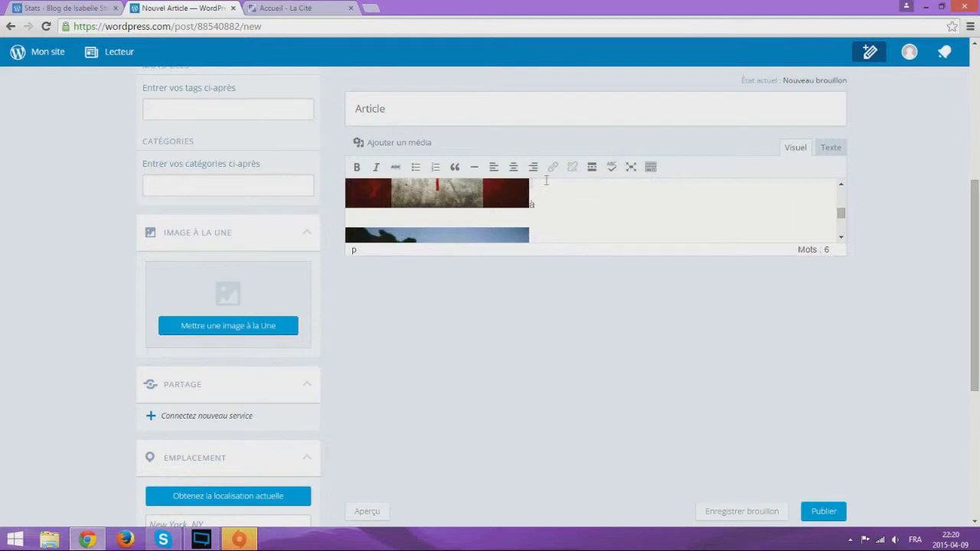
{"action": "left_click", "coordinate": [527, 204]}
{"action": "left_click", "coordinate": [539, 202]}
{"action": "left_click", "coordinate": [522, 206]}
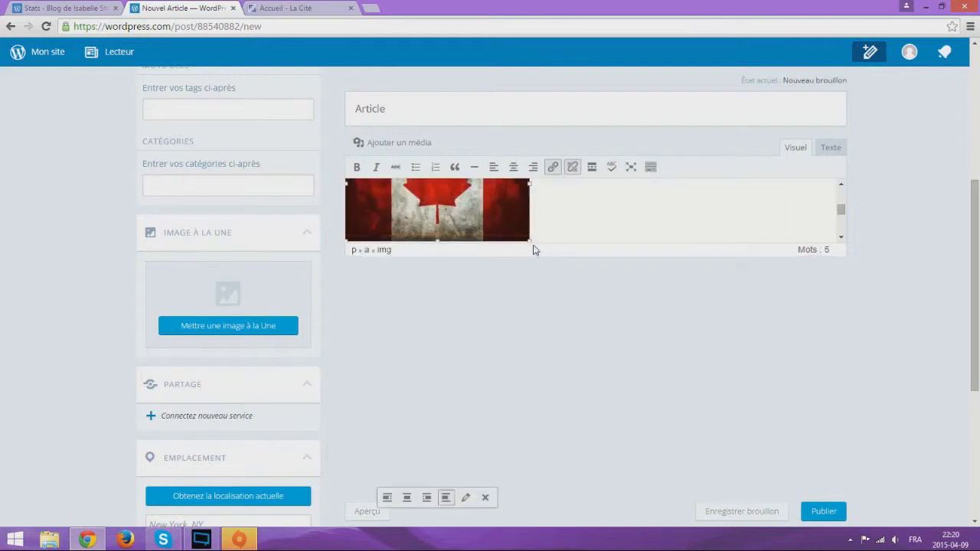
{"action": "left_click_drag", "start_coordinate": [530, 242], "coordinate": [663, 313]}
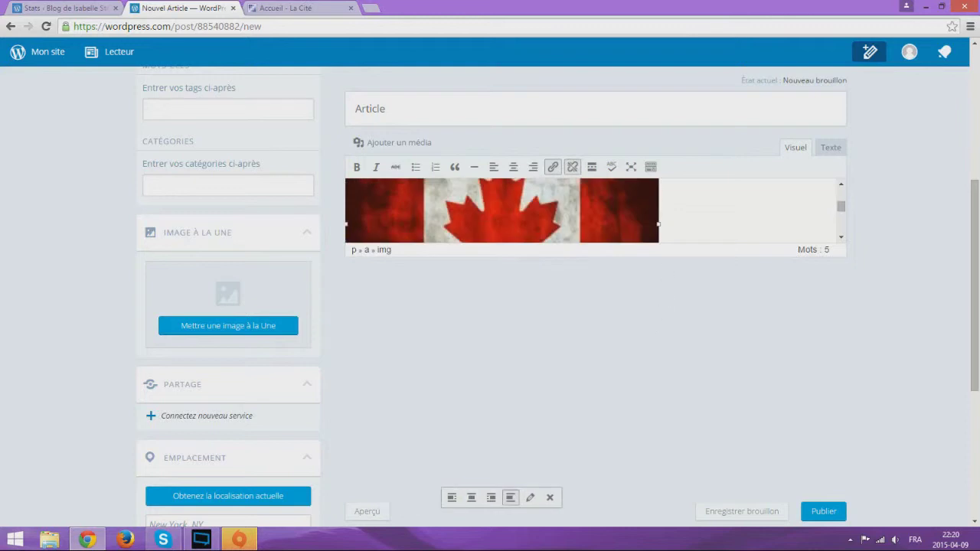
{"action": "left_click", "coordinate": [614, 210]}
Enlarge the landscape image, align it to the centre, and publish the post
{"action": "left_click", "coordinate": [483, 229]}
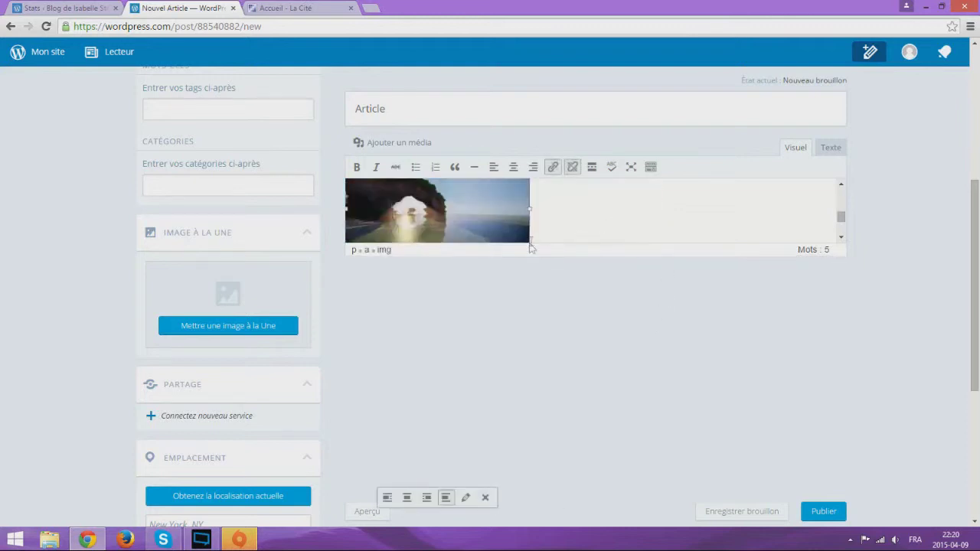
{"action": "scroll", "coordinate": [572, 212], "scroll_direction": "down", "scroll_amount": 1}
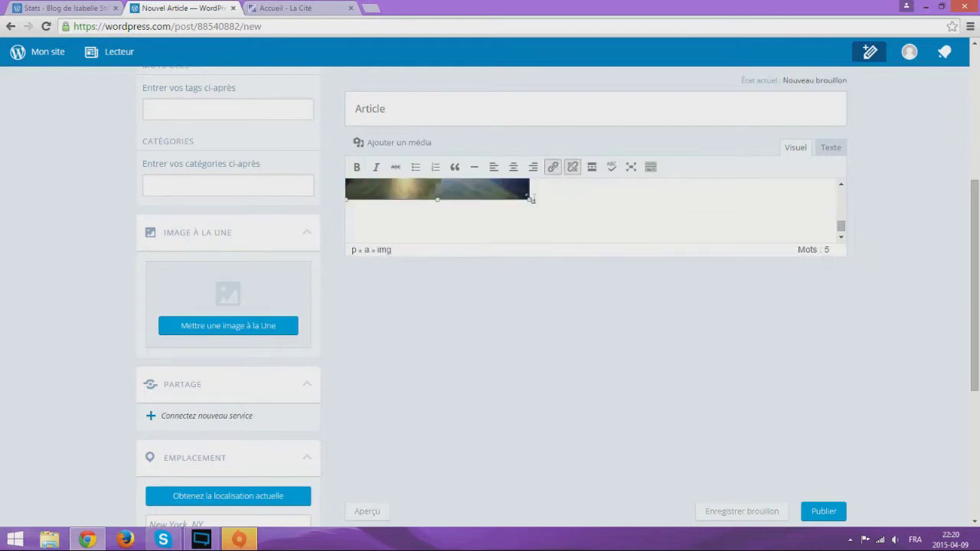
{"action": "left_click_drag", "start_coordinate": [533, 200], "coordinate": [746, 277]}
{"action": "left_click_drag", "start_coordinate": [530, 200], "coordinate": [733, 298]}
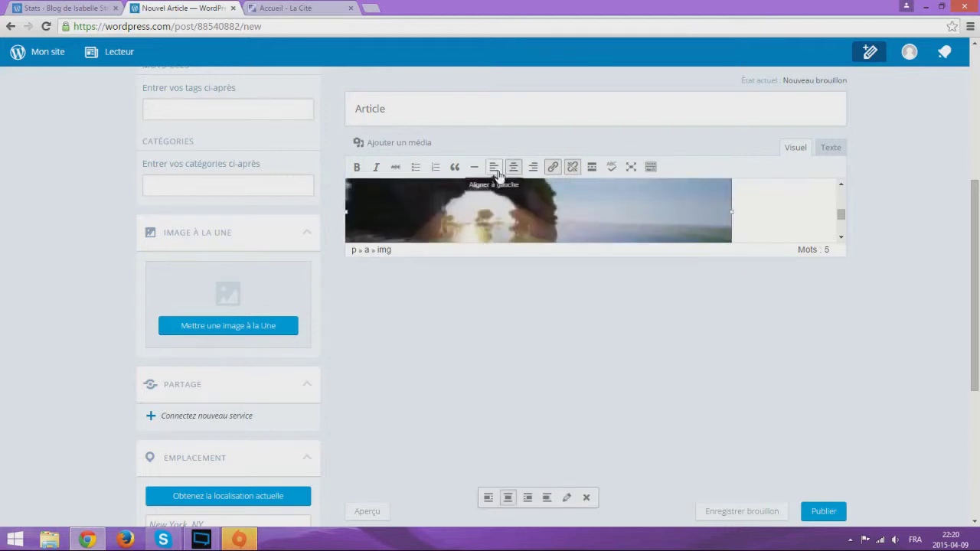
{"action": "left_click", "coordinate": [496, 170]}
{"action": "left_click", "coordinate": [513, 168]}
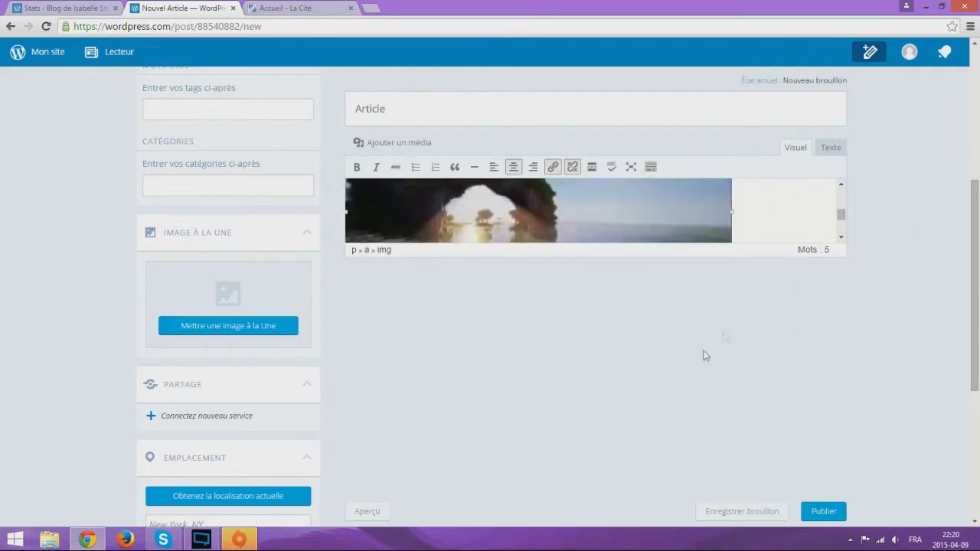
{"action": "scroll", "coordinate": [659, 360], "scroll_direction": "down", "scroll_amount": 4}
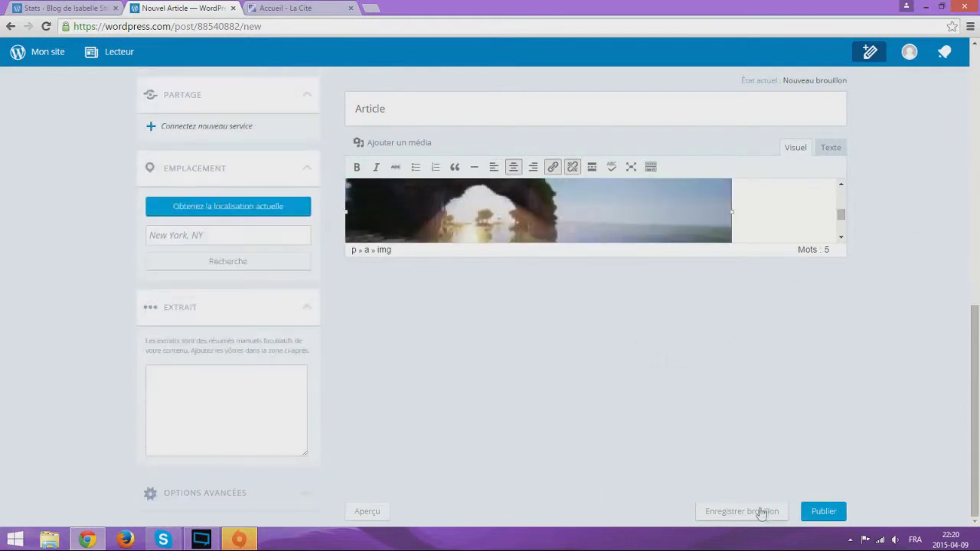
{"action": "left_click", "coordinate": [826, 513]}
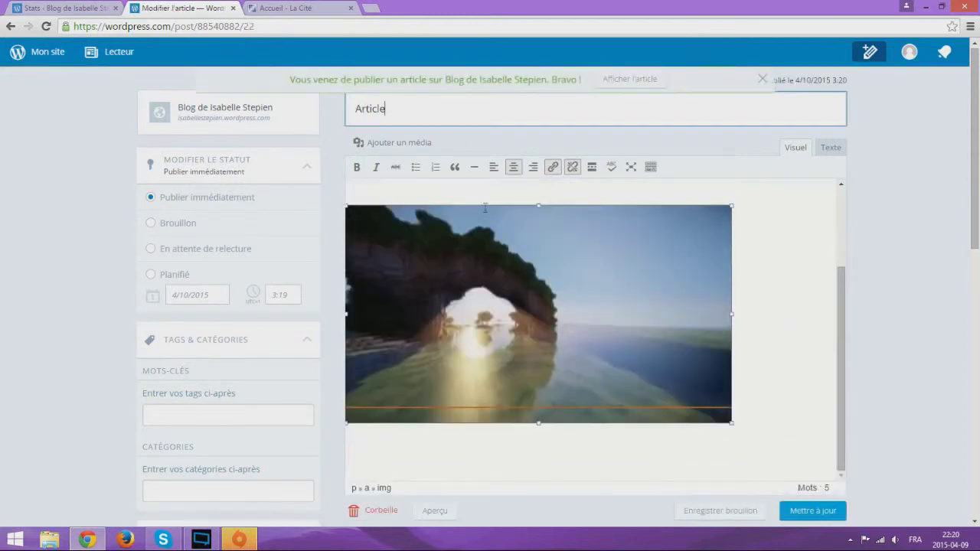
View the published Article post on the live blog
{"action": "left_click", "coordinate": [628, 80]}
{"action": "scroll", "coordinate": [260, 314], "scroll_direction": "down", "scroll_amount": 6}
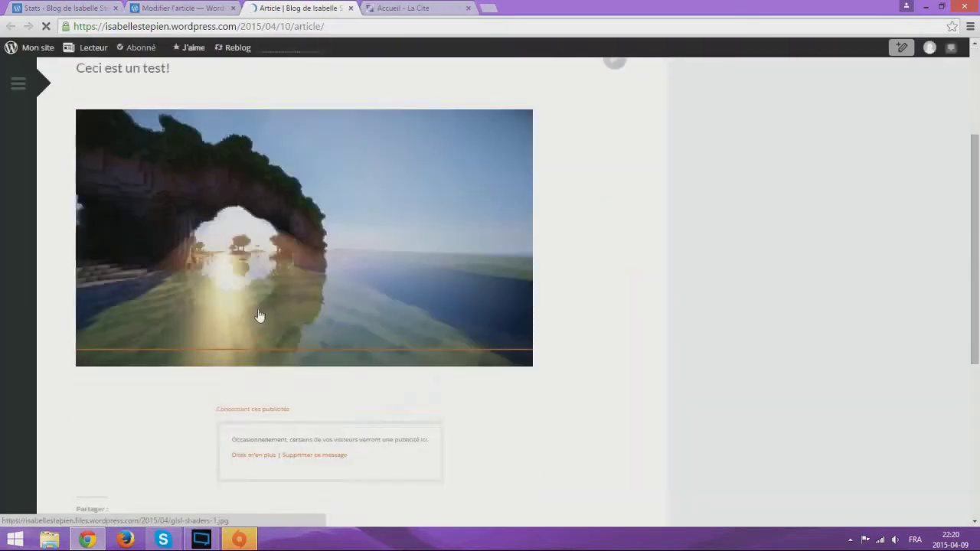
{"action": "scroll", "coordinate": [263, 310], "scroll_direction": "up", "scroll_amount": 7}
{"action": "scroll", "coordinate": [267, 345], "scroll_direction": "down", "scroll_amount": 6}
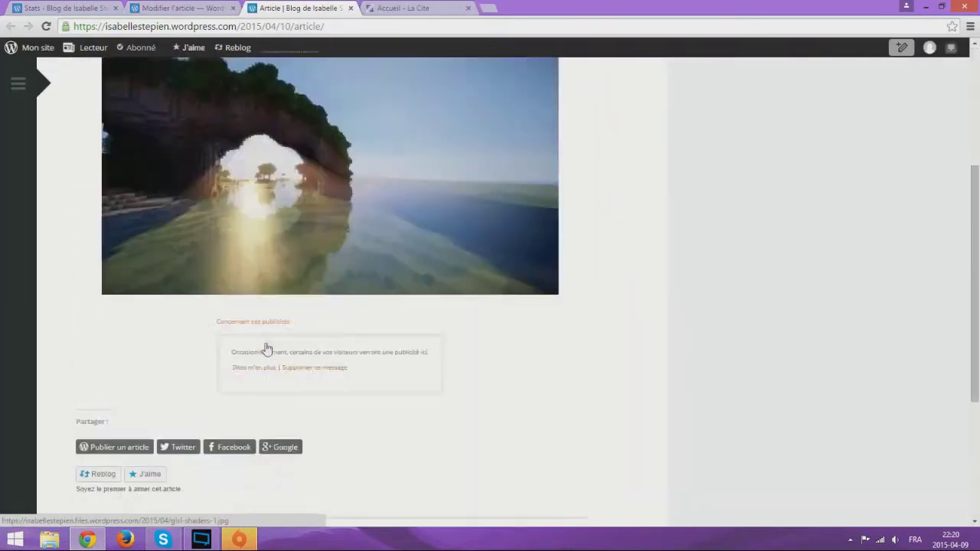
{"action": "scroll", "coordinate": [267, 327], "scroll_direction": "up", "scroll_amount": 6}
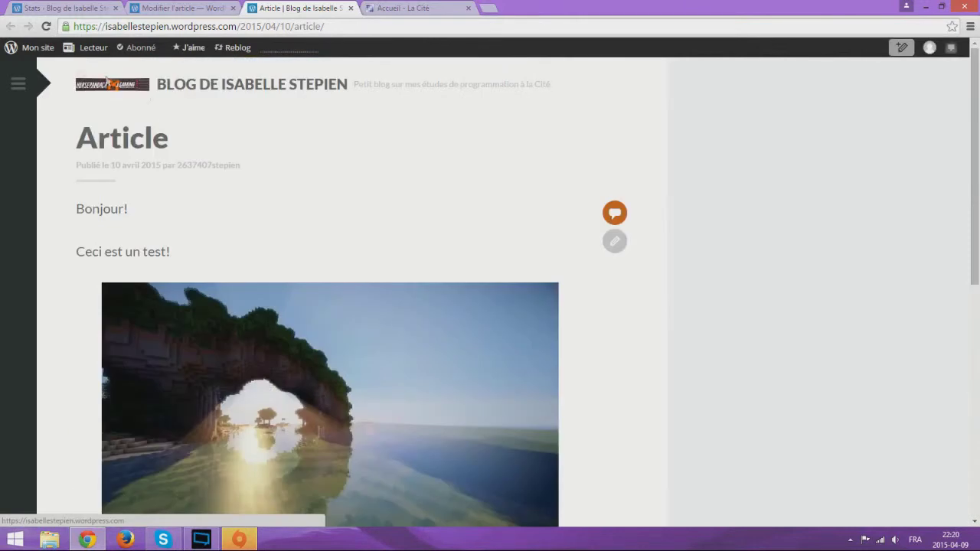
{"action": "scroll", "coordinate": [184, 173], "scroll_direction": "down", "scroll_amount": 6}
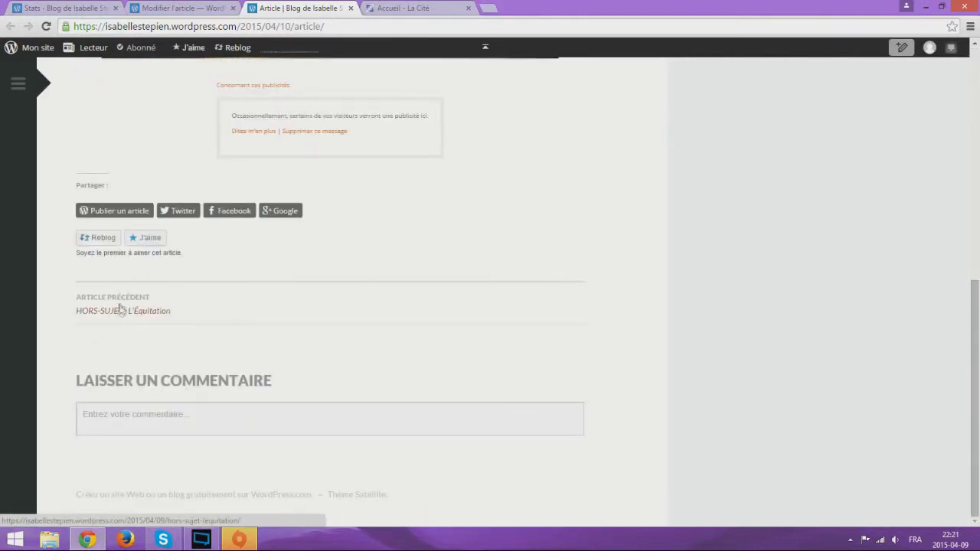
{"action": "scroll", "coordinate": [121, 311], "scroll_direction": "up", "scroll_amount": 6}
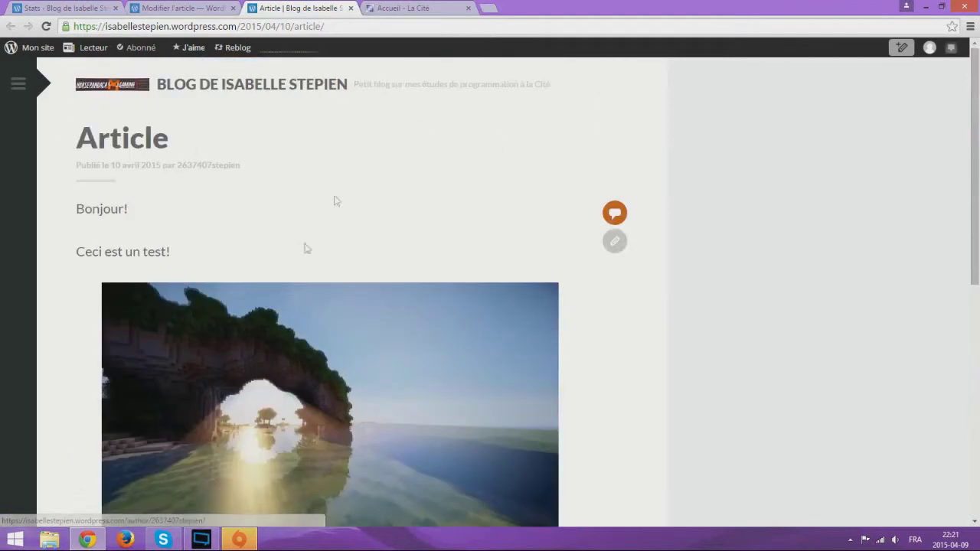
Go to the blog's Accueil page, then reopen the Article post from recent articles
{"action": "left_click", "coordinate": [19, 83]}
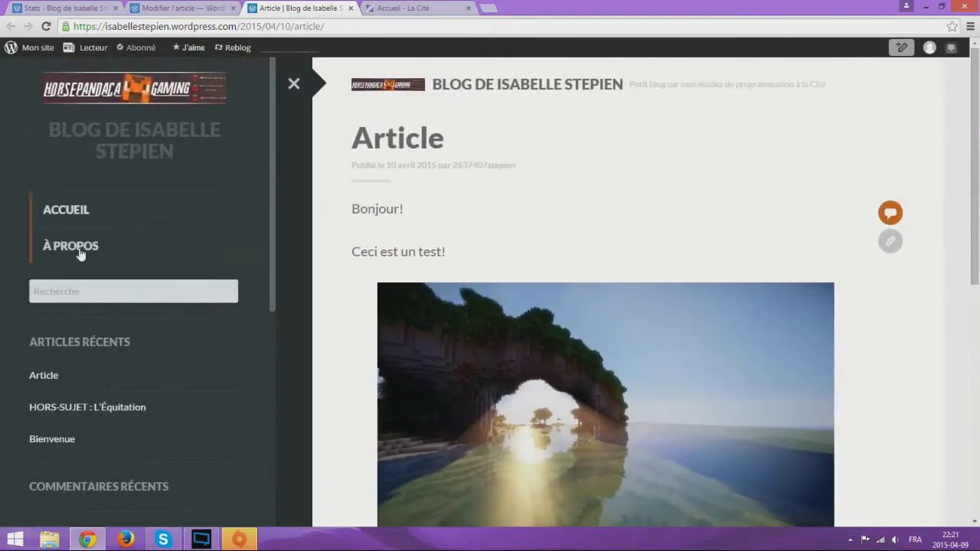
{"action": "left_click", "coordinate": [81, 214]}
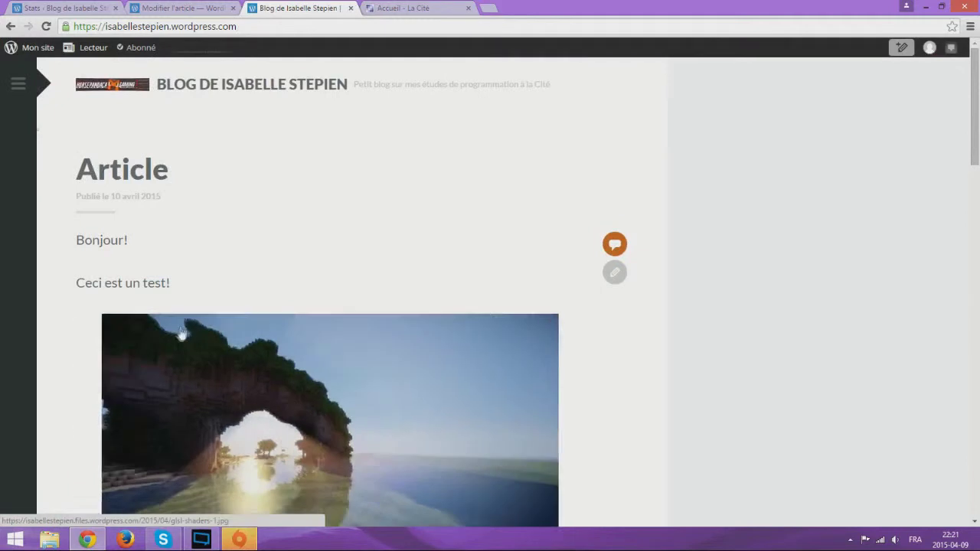
{"action": "scroll", "coordinate": [192, 327], "scroll_direction": "down", "scroll_amount": 15}
{"action": "scroll", "coordinate": [192, 327], "scroll_direction": "down", "scroll_amount": 5}
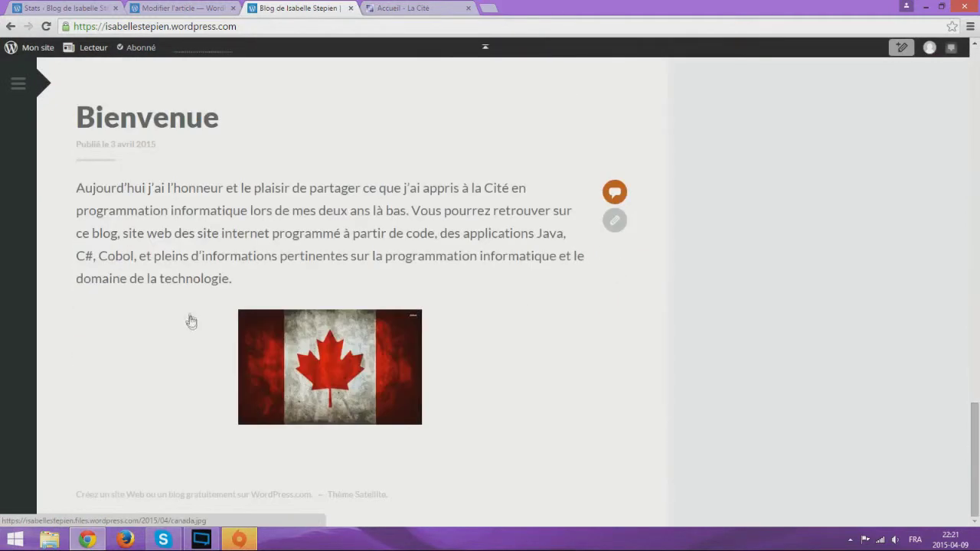
{"action": "left_click", "coordinate": [19, 83]}
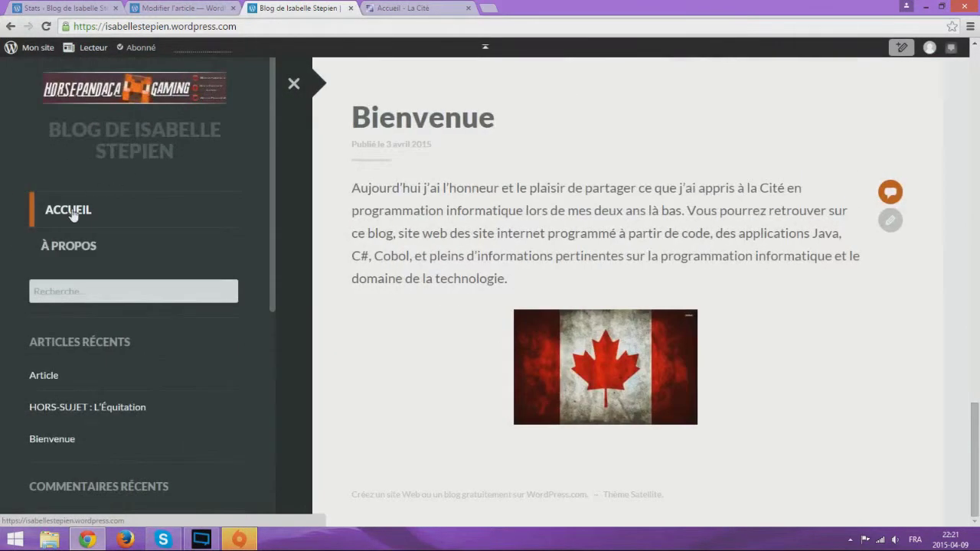
{"action": "left_click", "coordinate": [51, 376]}
{"action": "scroll", "coordinate": [449, 284], "scroll_direction": "down", "scroll_amount": 3}
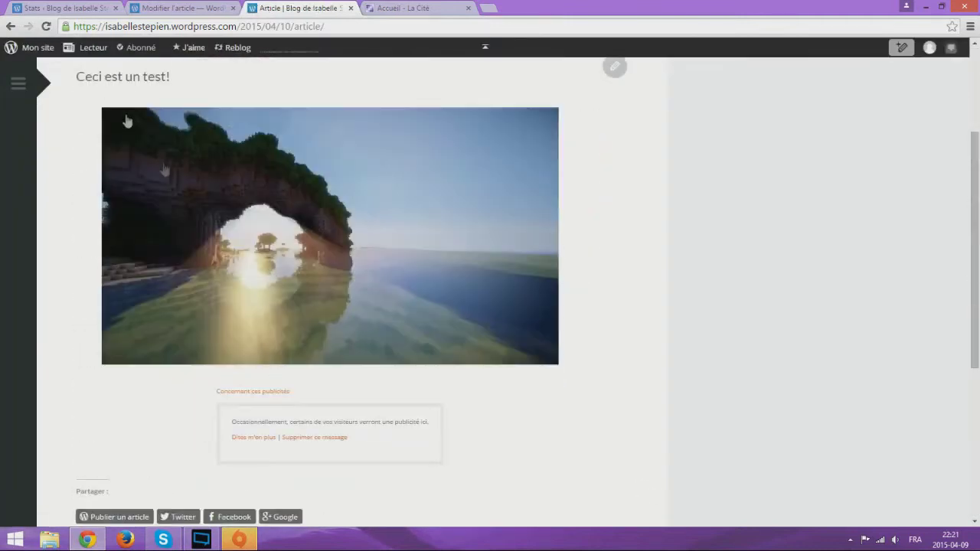
Read the HORS-SUJET : L'Équitation and Bienvenue posts, then return to the editor tab
{"action": "left_click", "coordinate": [19, 83]}
{"action": "left_click", "coordinate": [84, 411]}
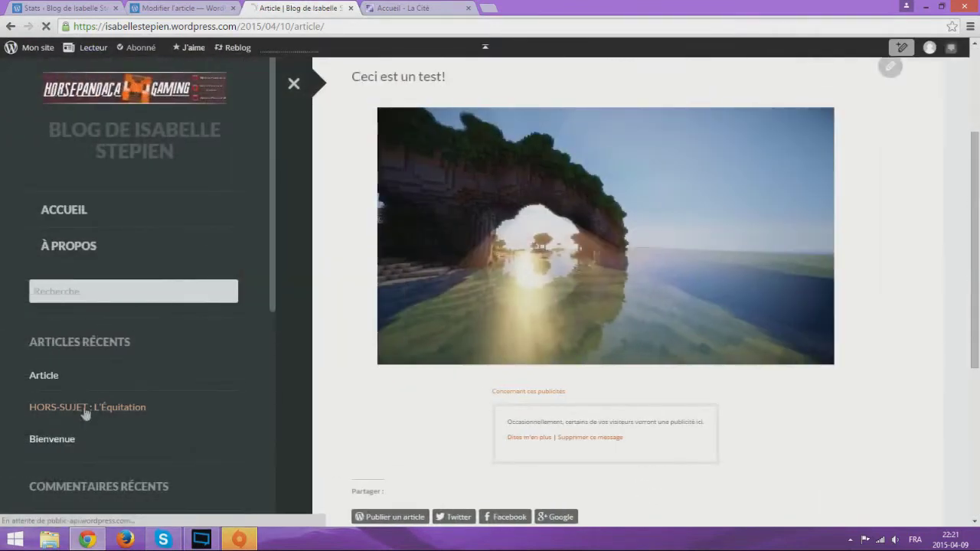
{"action": "scroll", "coordinate": [552, 347], "scroll_direction": "down", "scroll_amount": 10}
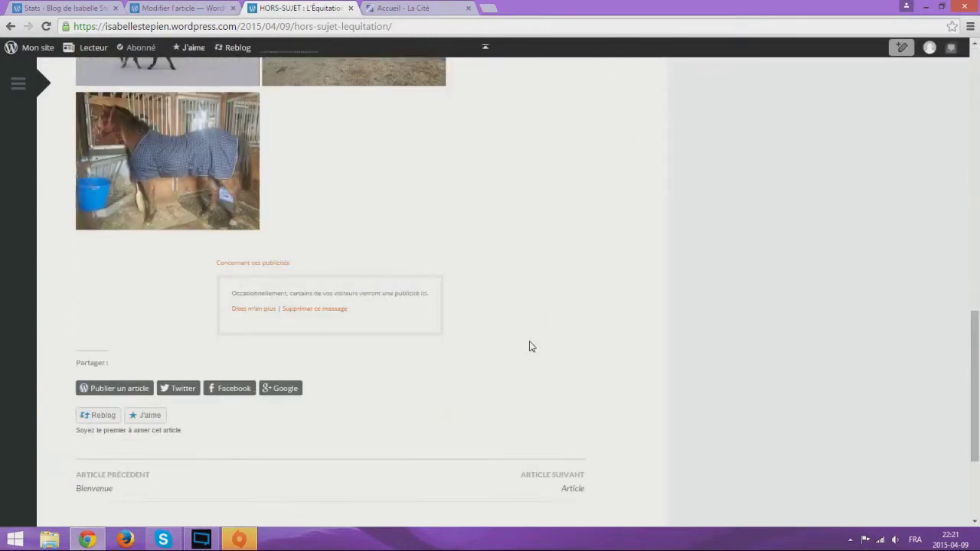
{"action": "scroll", "coordinate": [532, 346], "scroll_direction": "up", "scroll_amount": 3}
{"action": "left_click", "coordinate": [17, 89]}
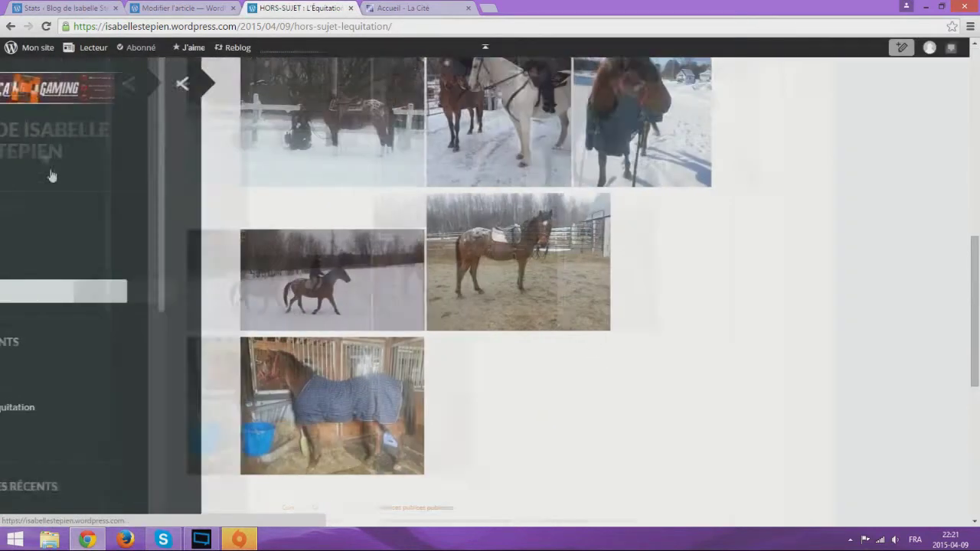
{"action": "left_click", "coordinate": [33, 438]}
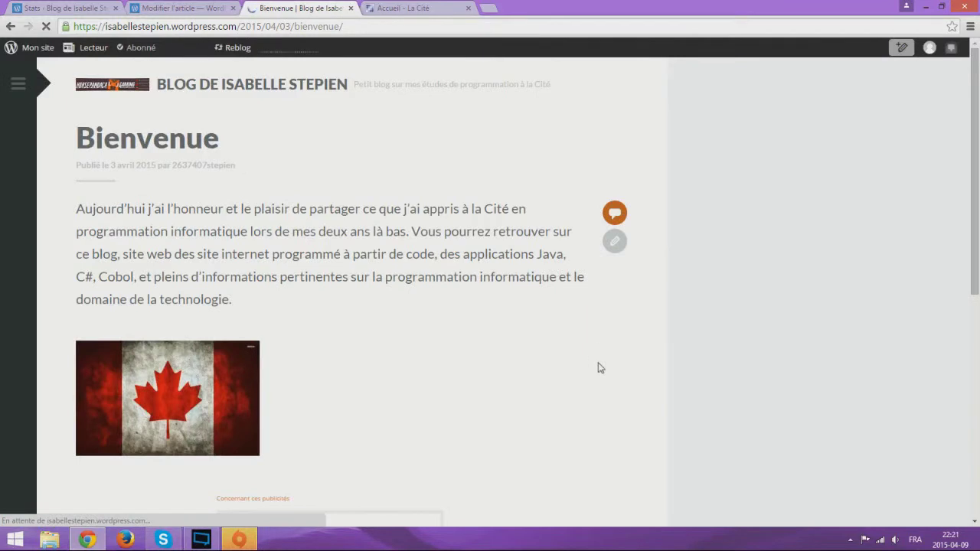
{"action": "scroll", "coordinate": [600, 369], "scroll_direction": "down", "scroll_amount": 7}
{"action": "scroll", "coordinate": [572, 334], "scroll_direction": "up", "scroll_amount": 7}
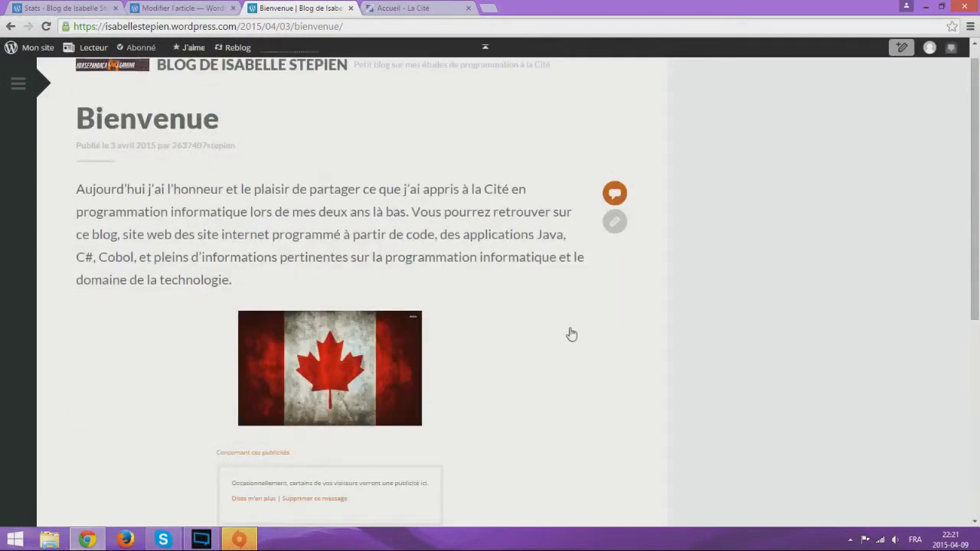
{"action": "key", "text": "ctrl+shift+Tab"}
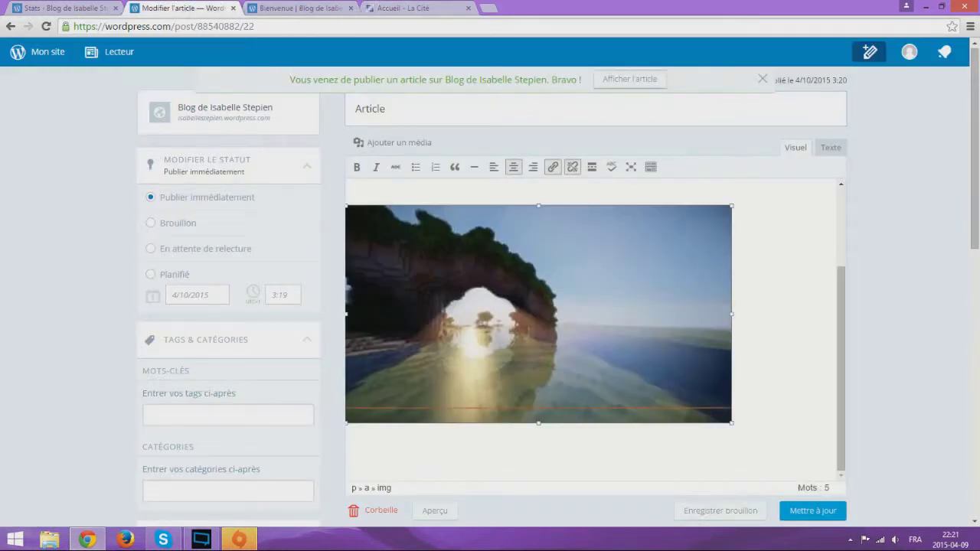
Dismiss the publish notice and open the Articles list from Mon site
{"action": "scroll", "coordinate": [492, 258], "scroll_direction": "up", "scroll_amount": 3}
{"action": "left_click", "coordinate": [763, 78]}
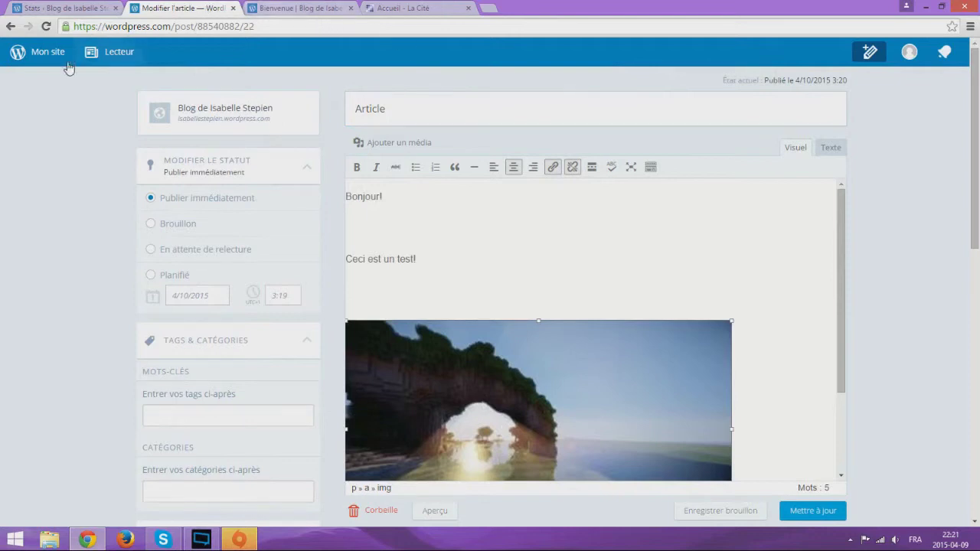
{"action": "left_click", "coordinate": [43, 52]}
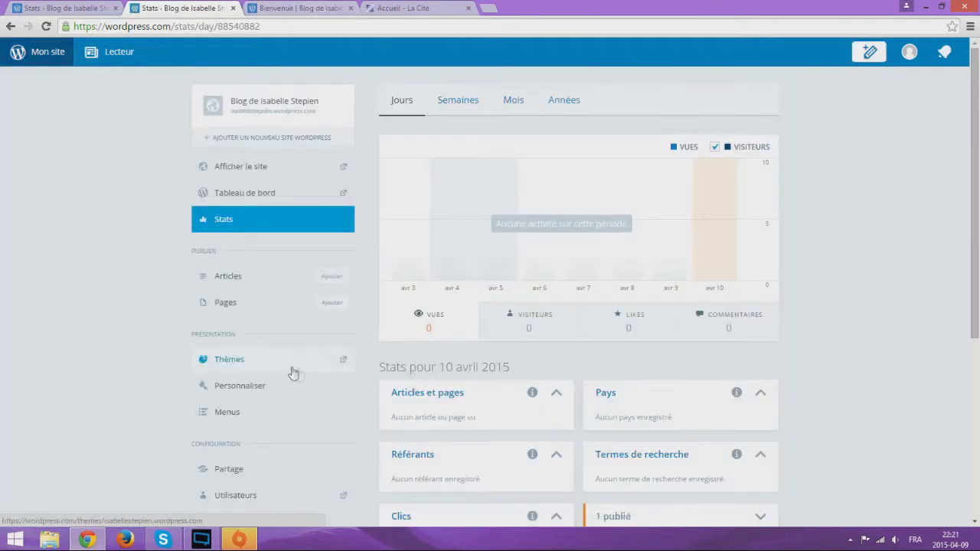
{"action": "left_click", "coordinate": [265, 287]}
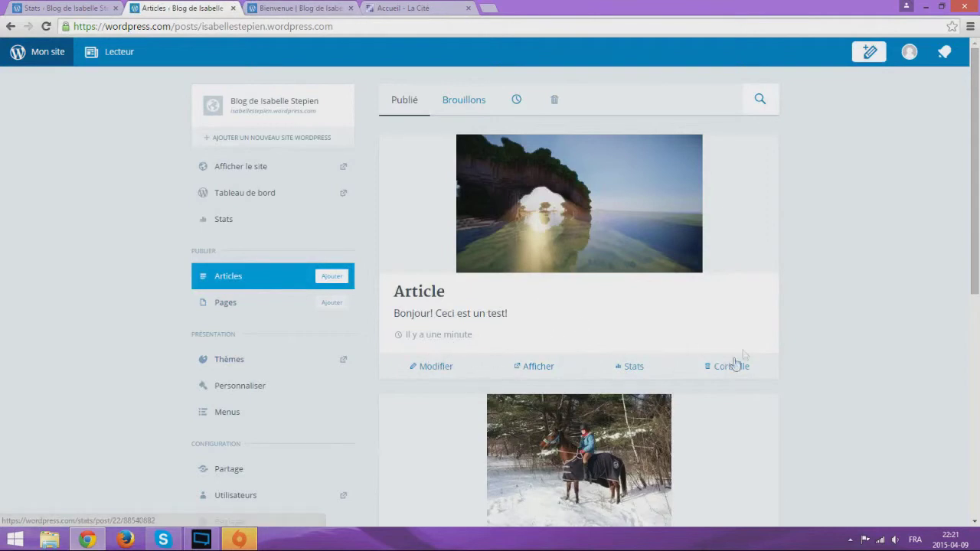
{"action": "scroll", "coordinate": [728, 375], "scroll_direction": "down", "scroll_amount": 5}
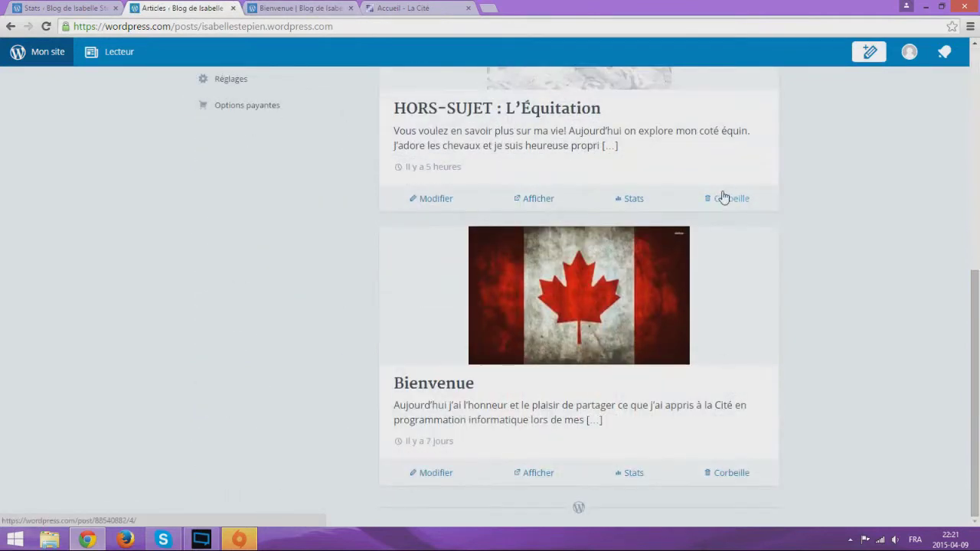
{"action": "scroll", "coordinate": [760, 255], "scroll_direction": "up", "scroll_amount": 6}
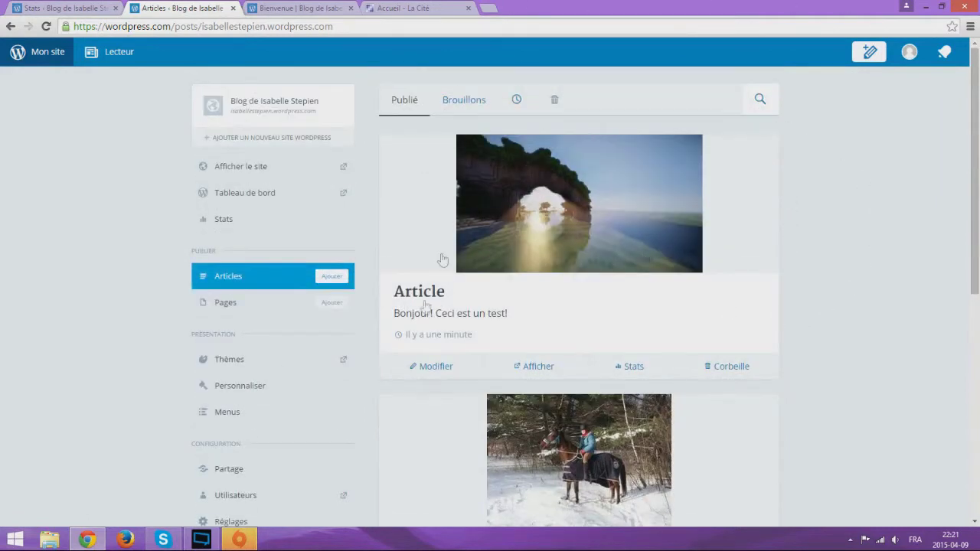
Close the Bienvenue post tab
{"action": "left_click", "coordinate": [285, 7]}
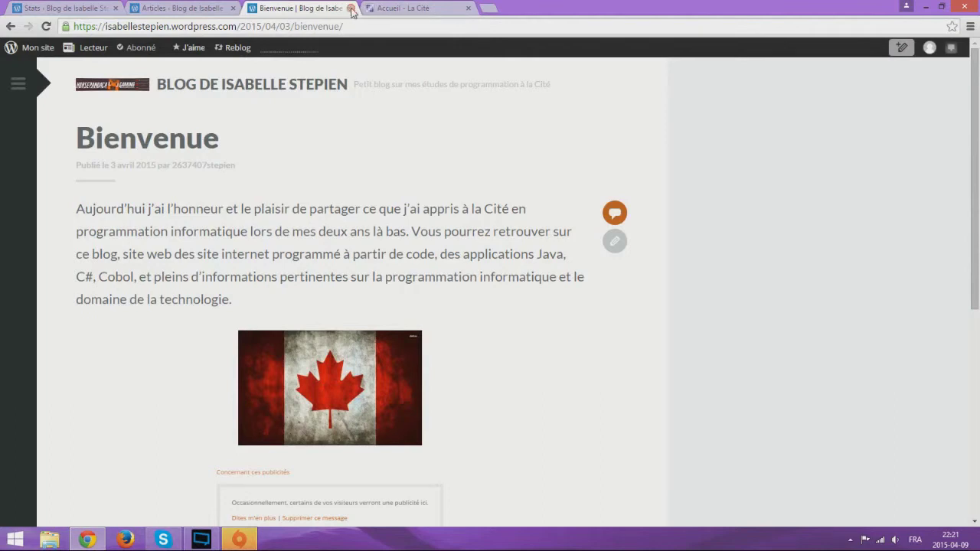
{"action": "left_click", "coordinate": [350, 8]}
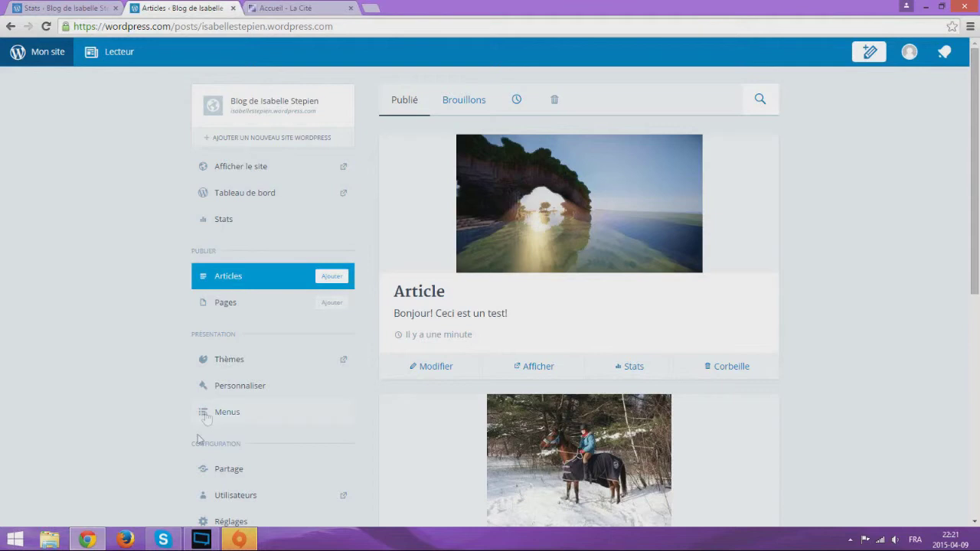
{"action": "mouse_move", "coordinate": [239, 540]}
{"action": "scroll", "coordinate": [723, 407], "scroll_direction": "down", "scroll_amount": 5}
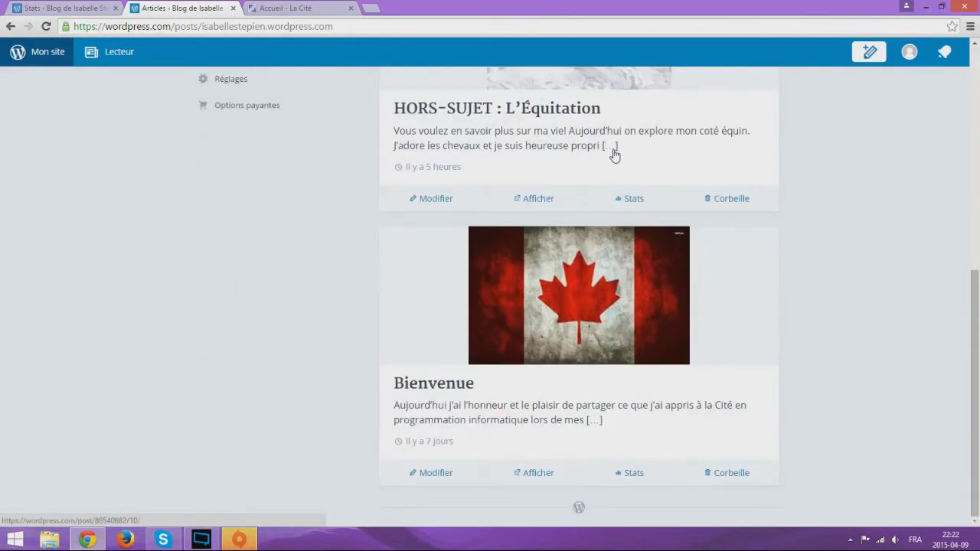
Open the HORS-SUJET post in the editor, then close its editor tab
{"action": "left_click", "coordinate": [616, 154]}
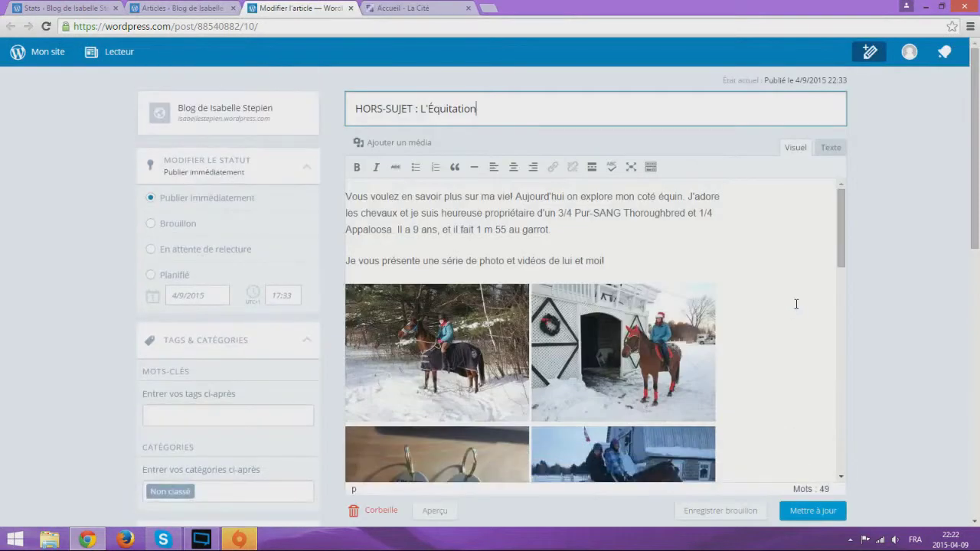
{"action": "left_click", "coordinate": [806, 519]}
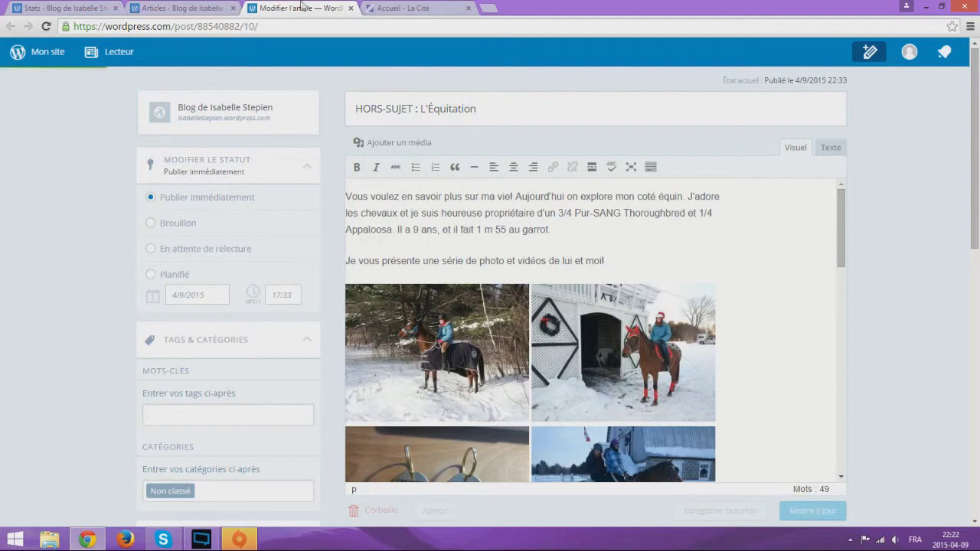
{"action": "left_click", "coordinate": [352, 7]}
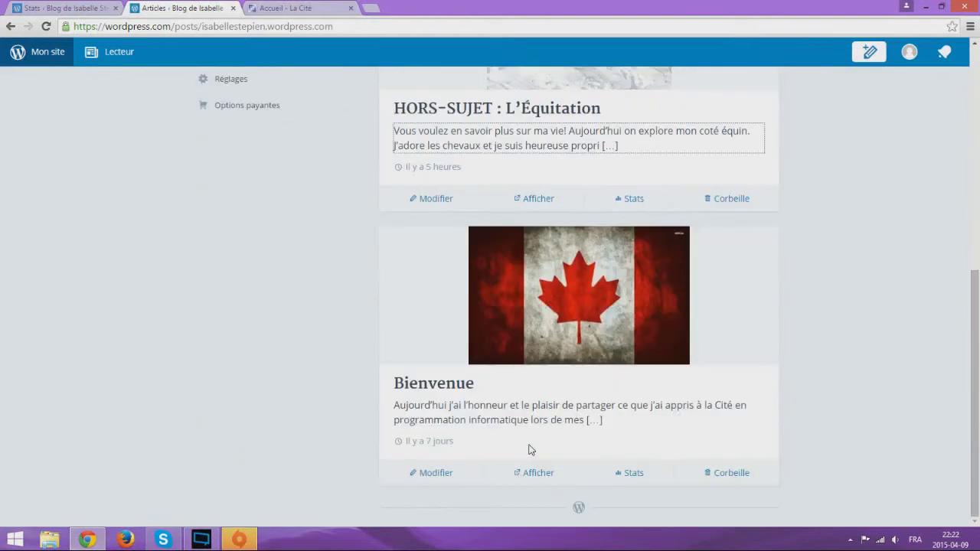
{"action": "scroll", "coordinate": [528, 449], "scroll_direction": "up", "scroll_amount": 6}
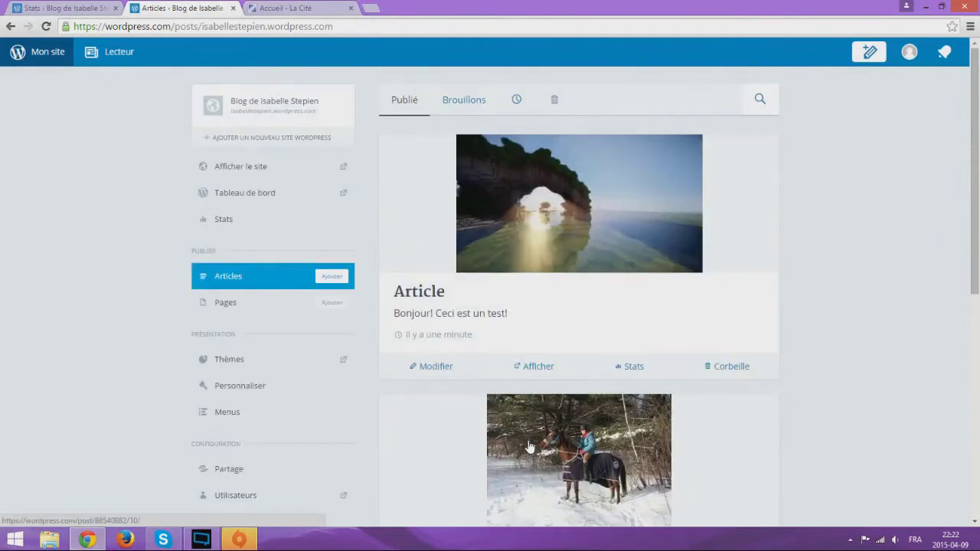